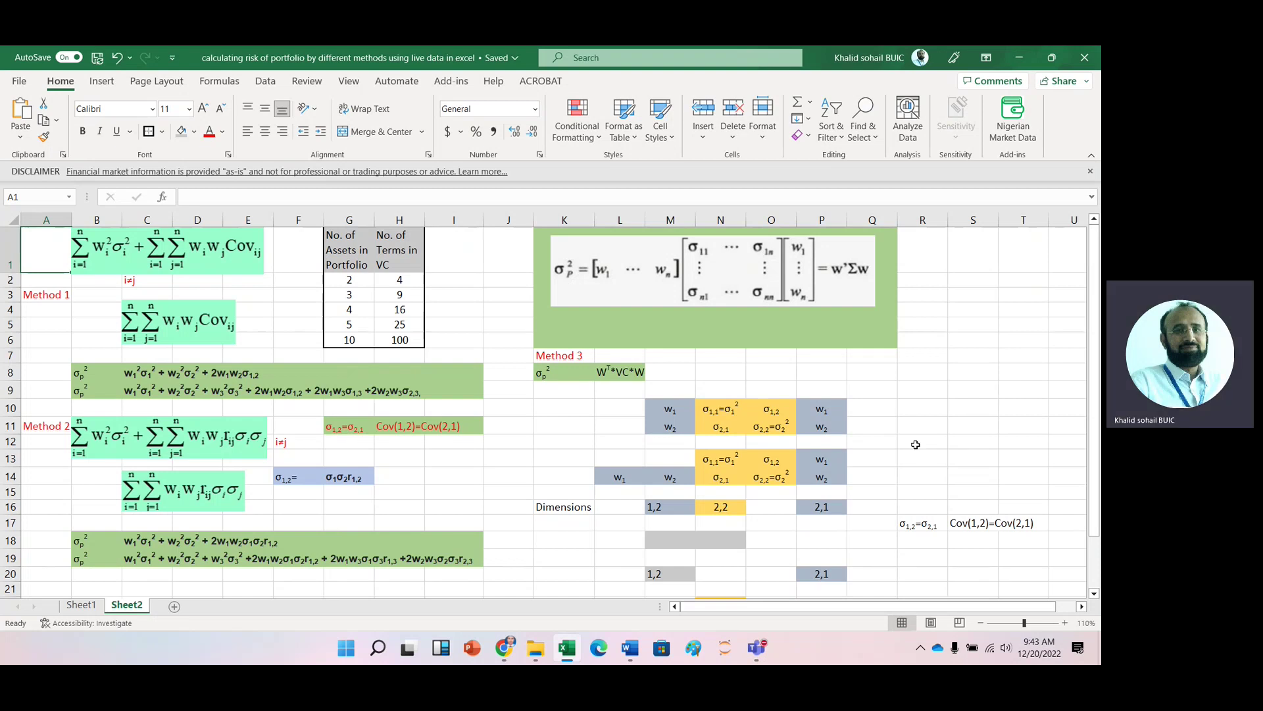
click(563, 430)
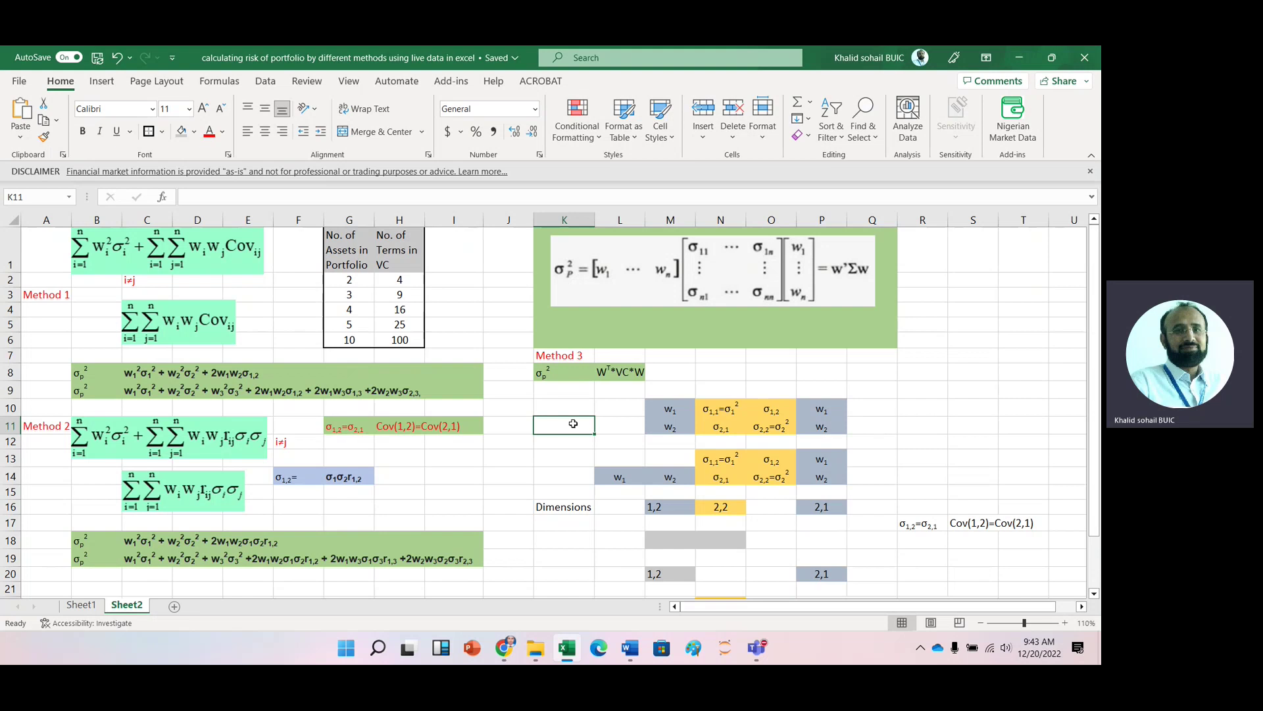
click(554, 391)
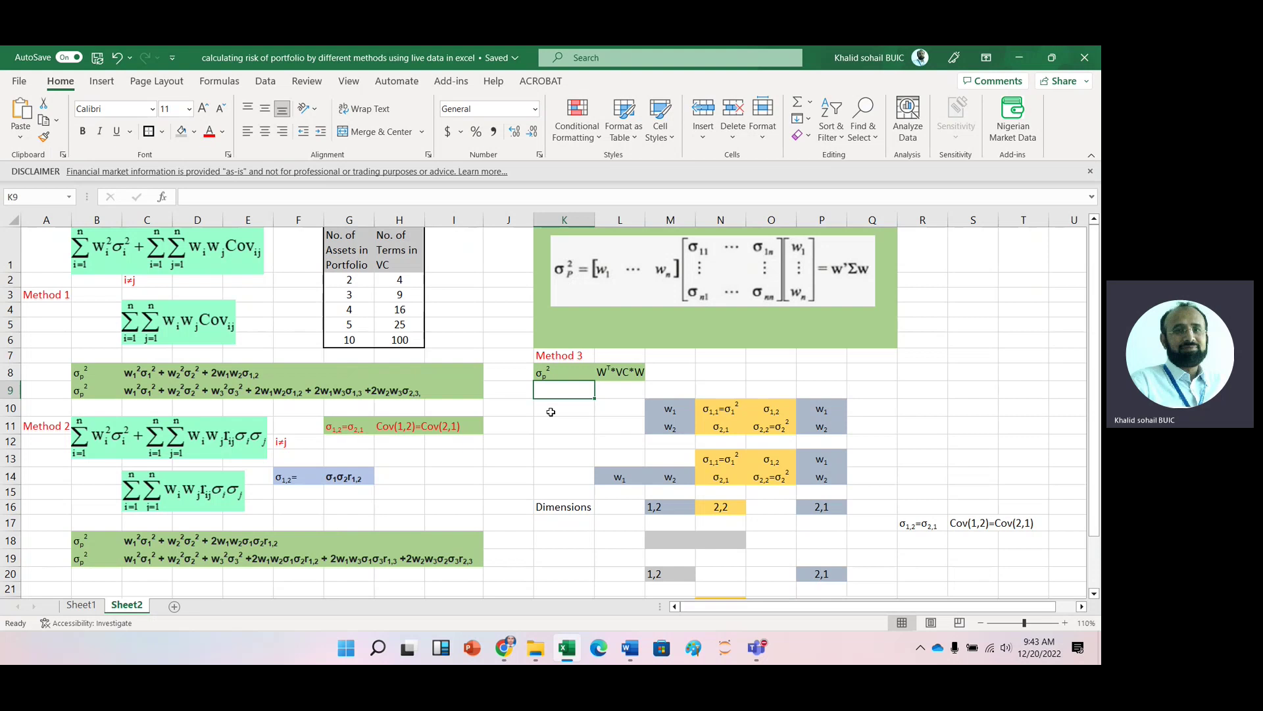
click(605, 389)
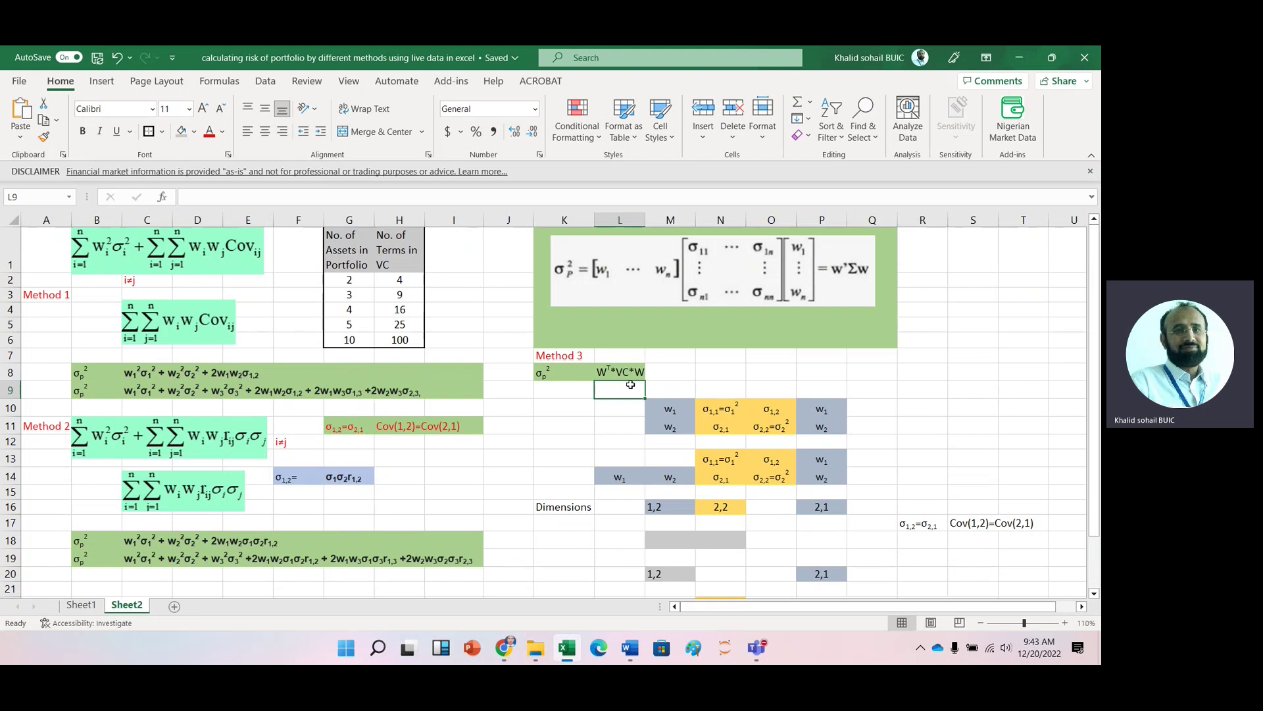
click(591, 405)
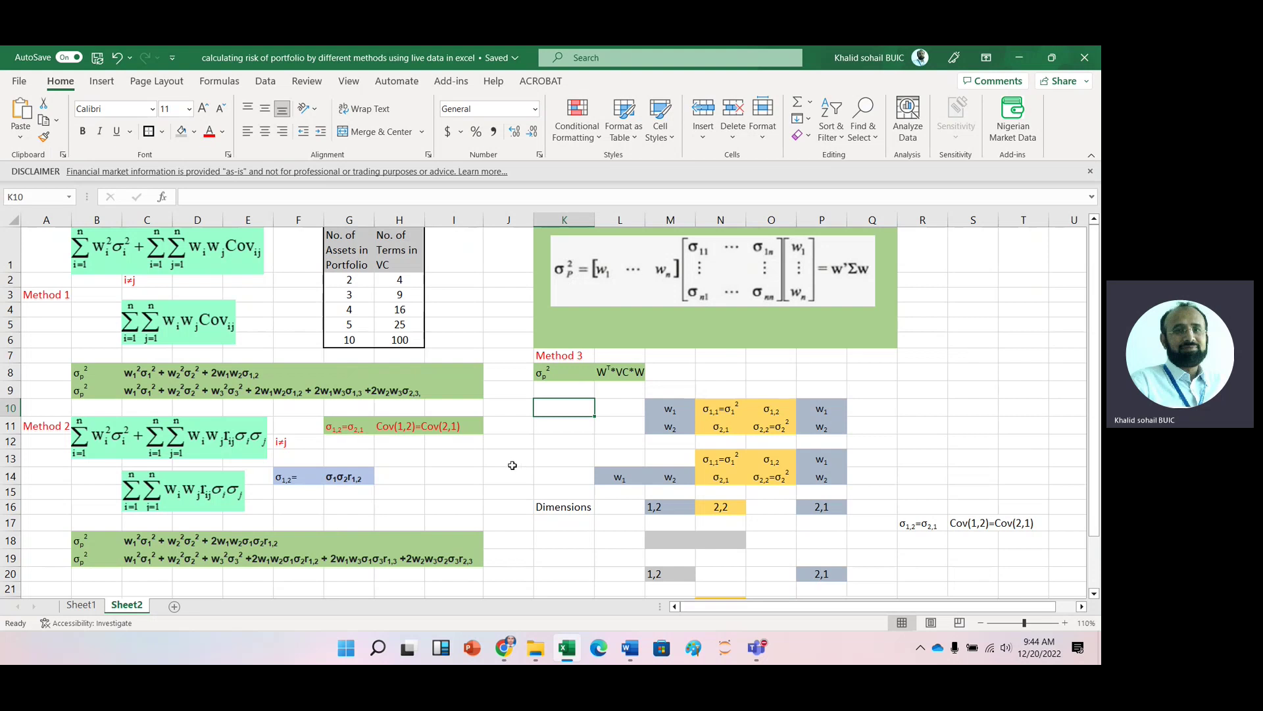
On Sheet1, enter =STOCKHISTORY(C3,$B$1,$B$2,2,0,1) in C4 for monthly closing prices and fill it across to D4
click(84, 605)
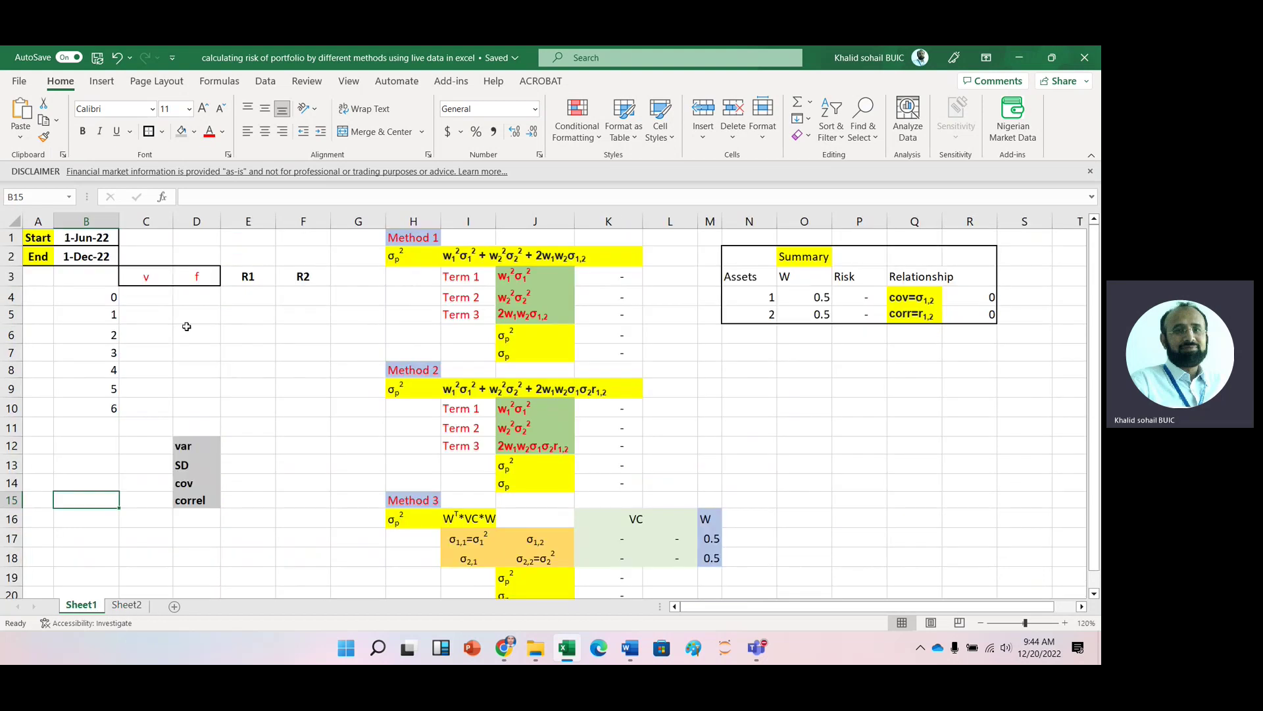
click(152, 299)
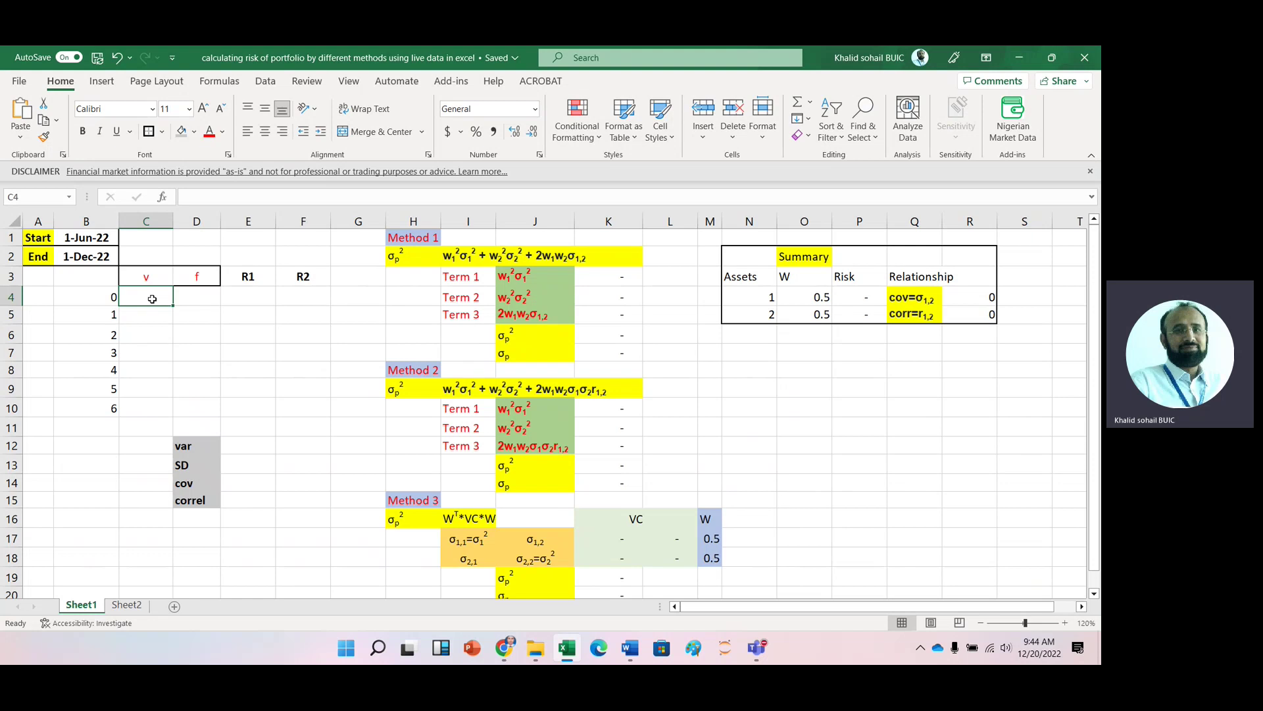
text(=stoc)
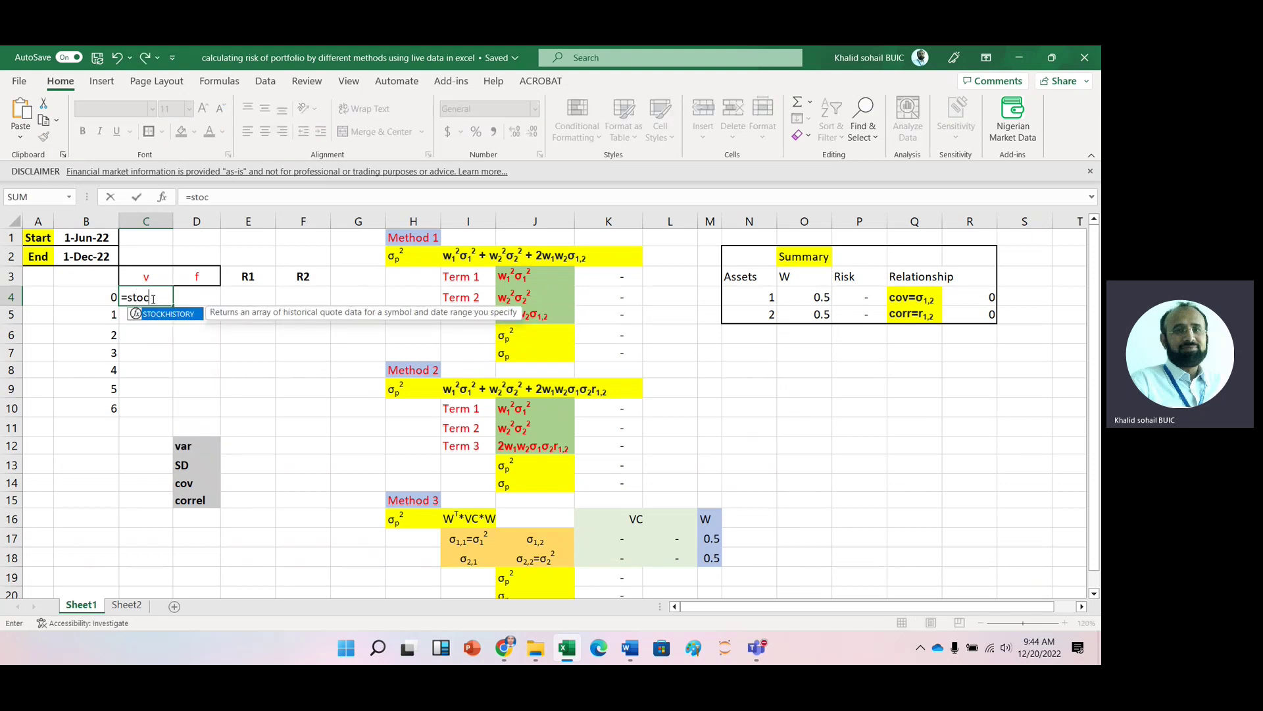
key(Tab)
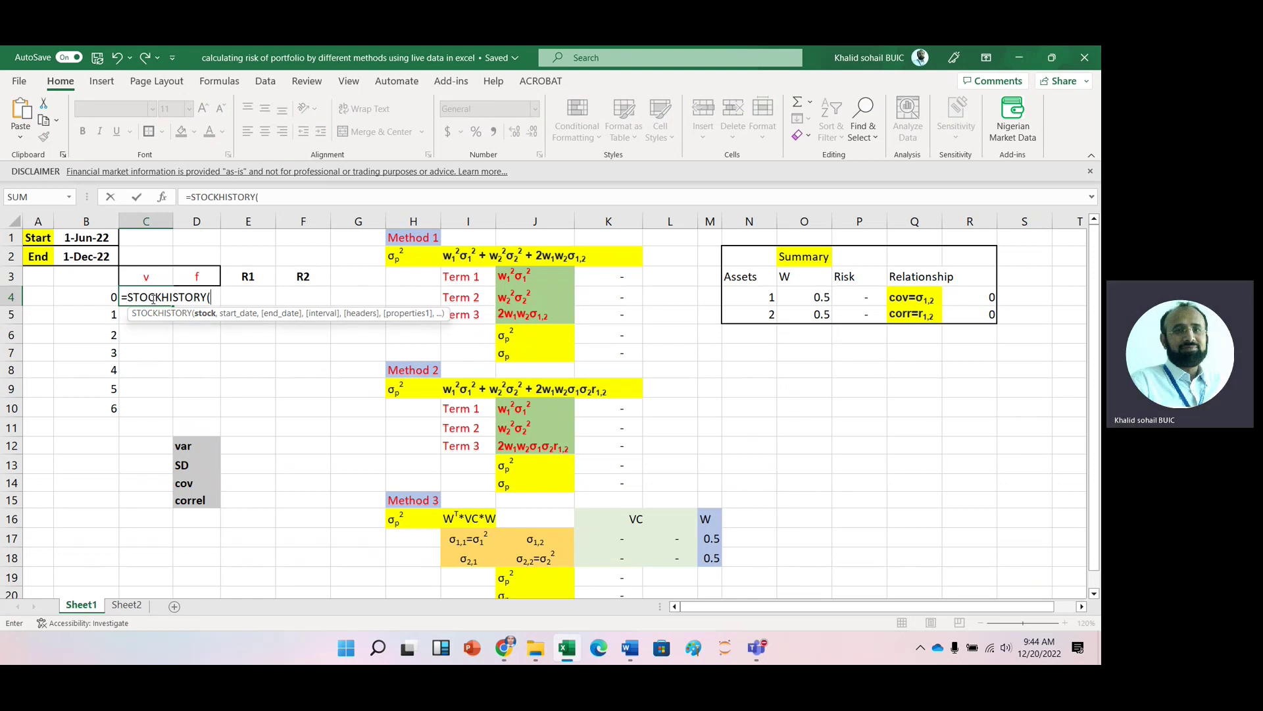
click(141, 281)
text(,)
click(87, 239)
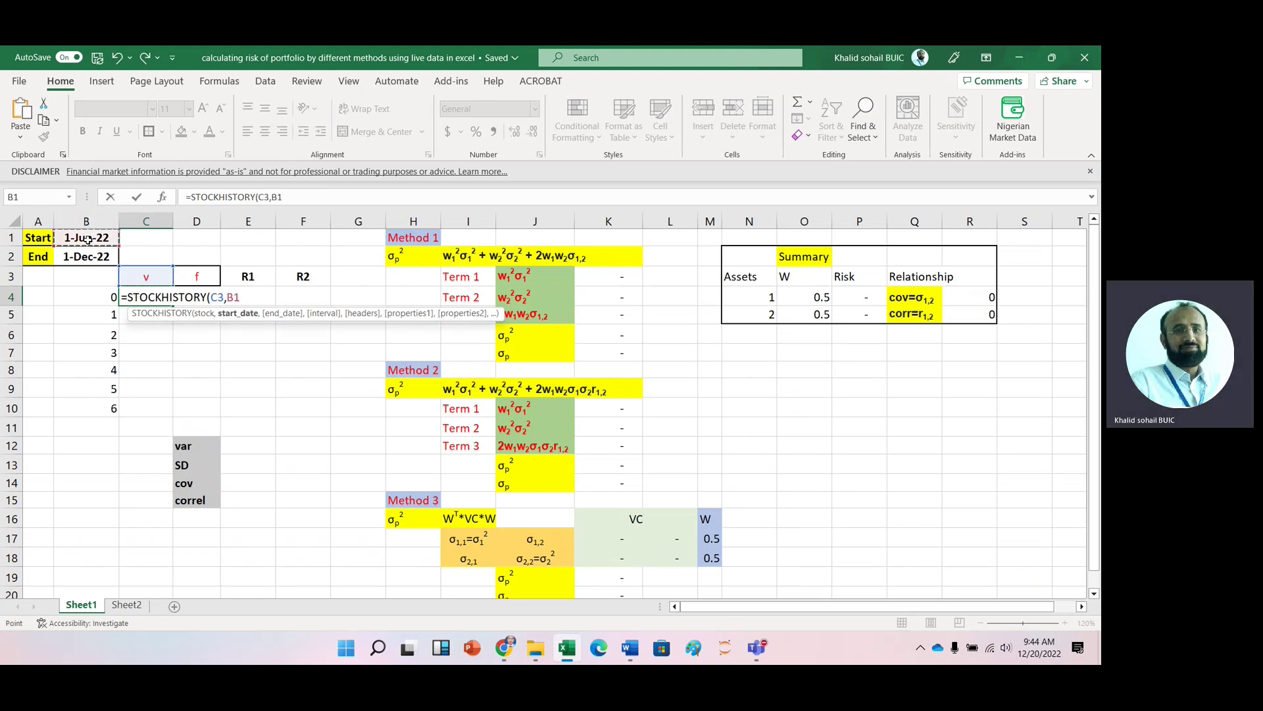
key(F4)
text(,)
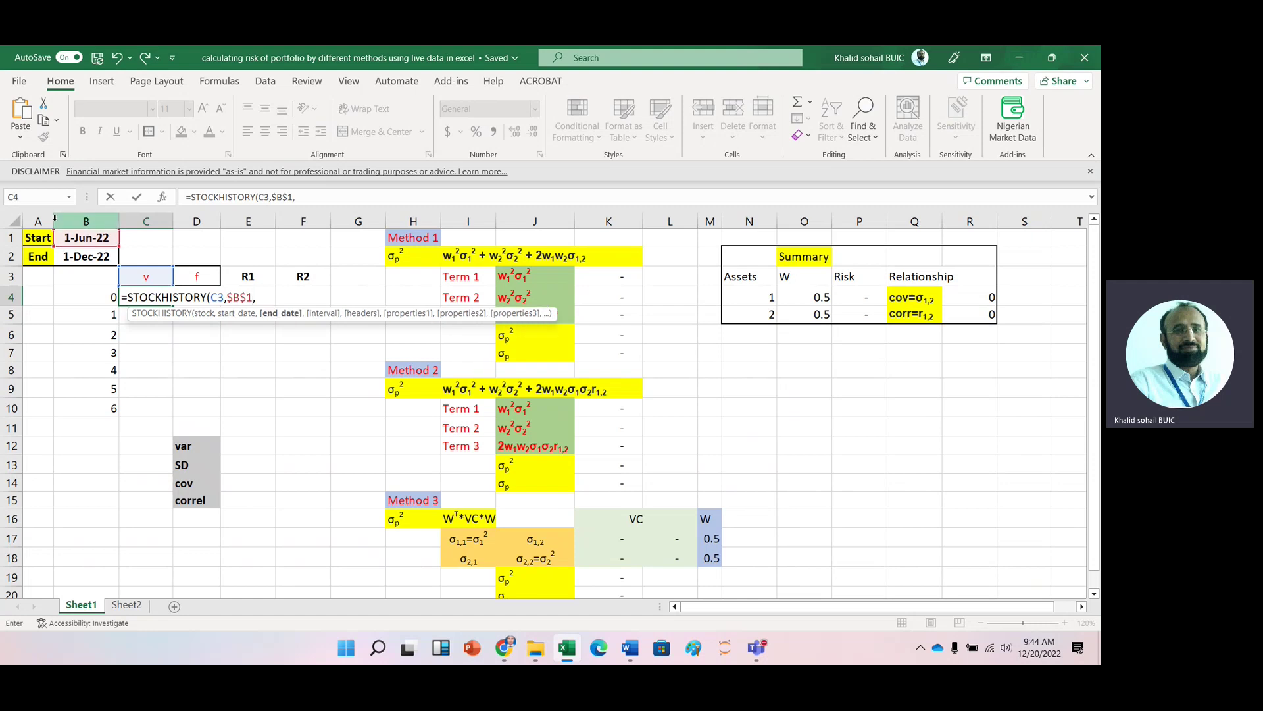
click(86, 257)
key(F4)
text(,)
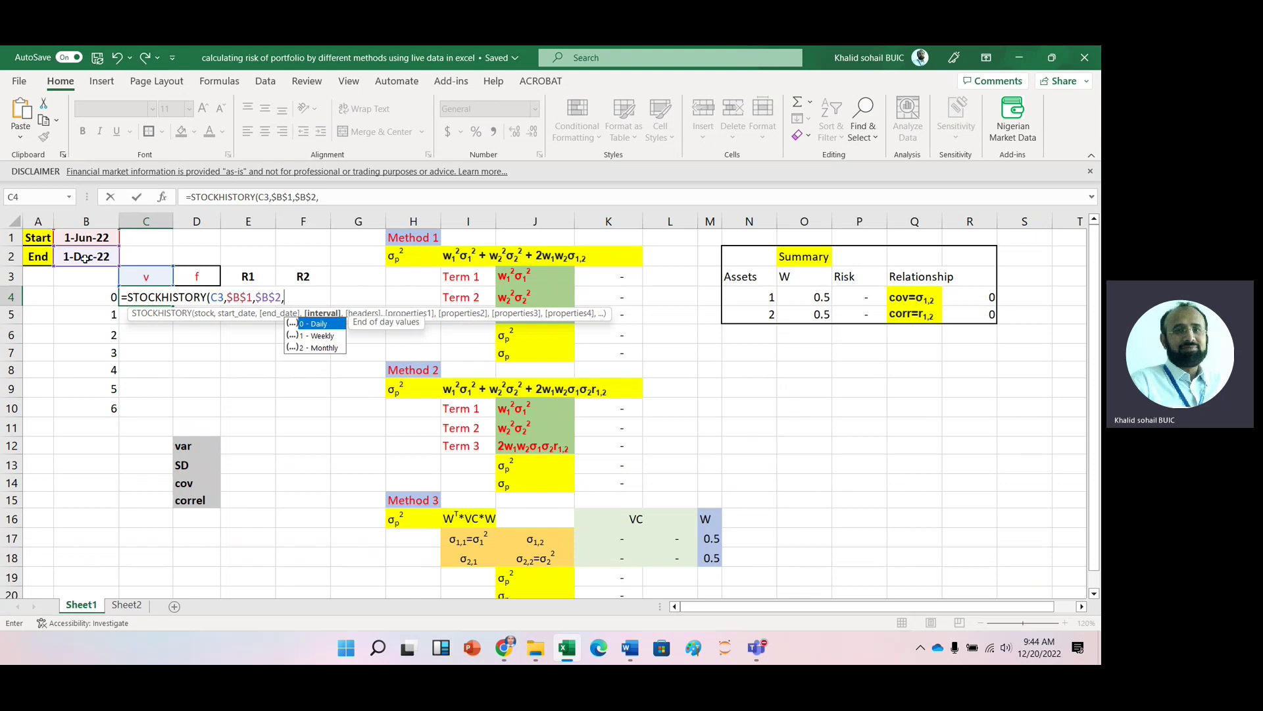
text(2,)
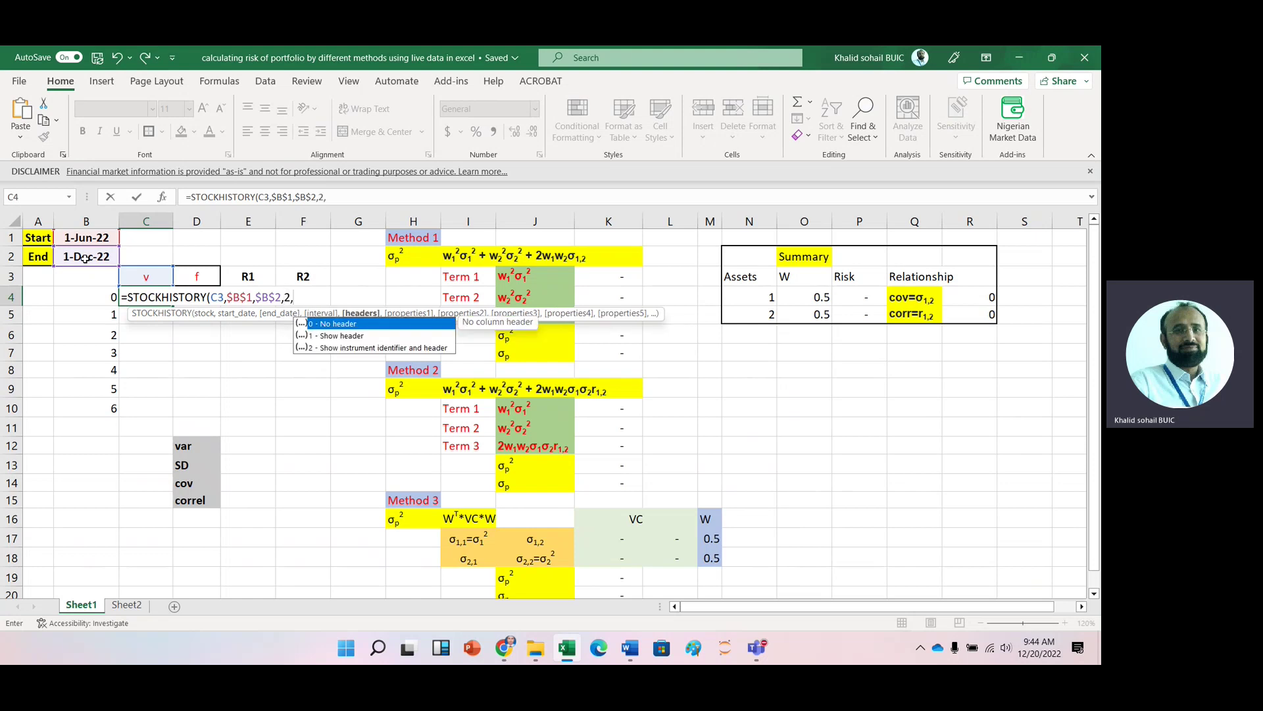
text(0,)
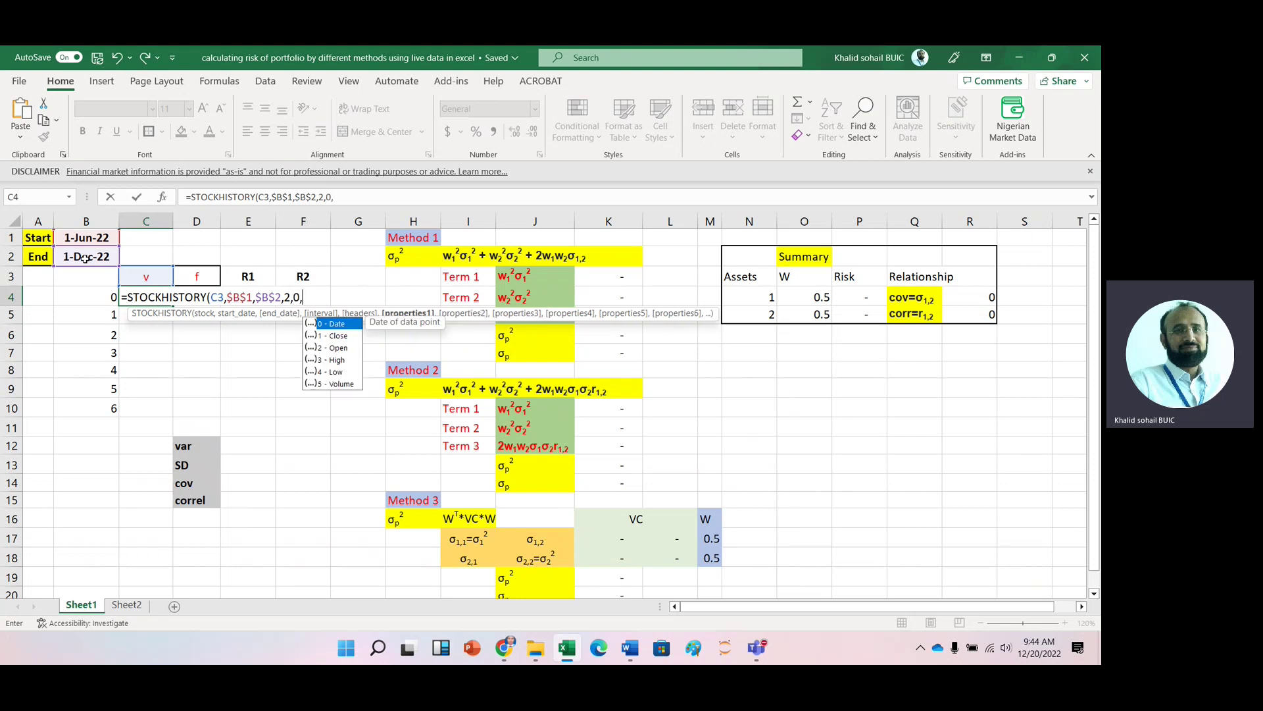
text(1))
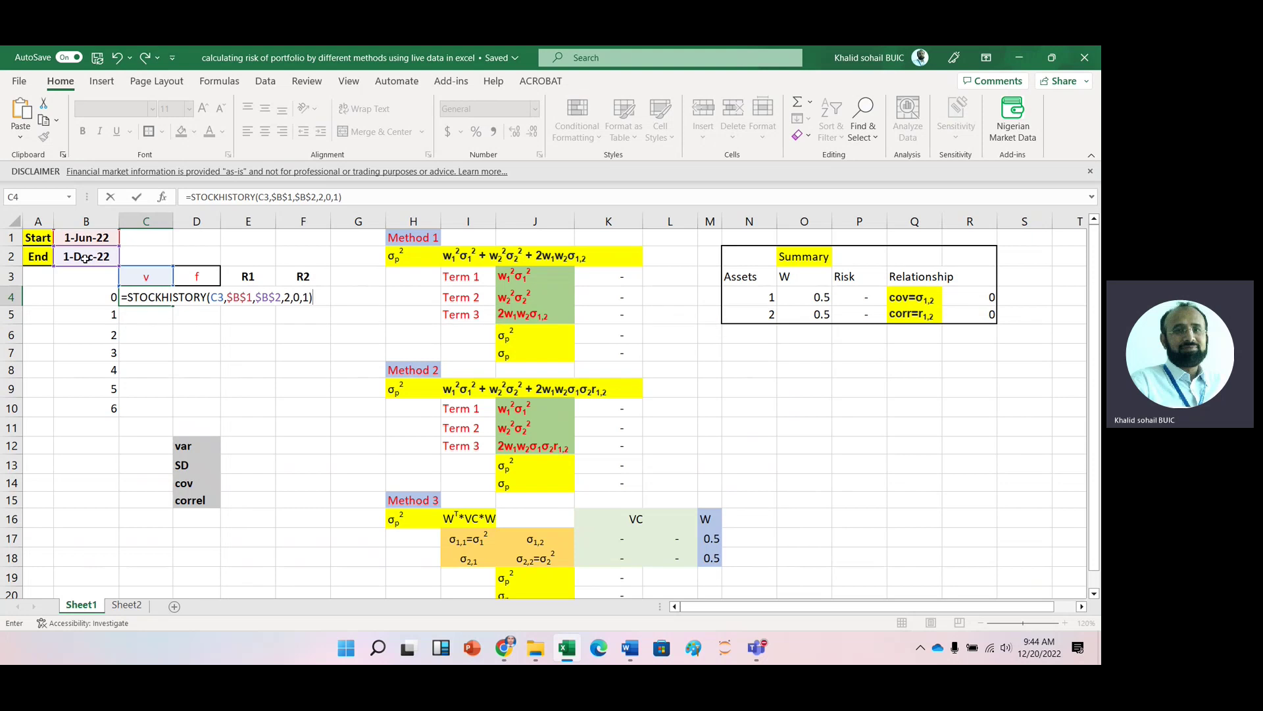
key(Return)
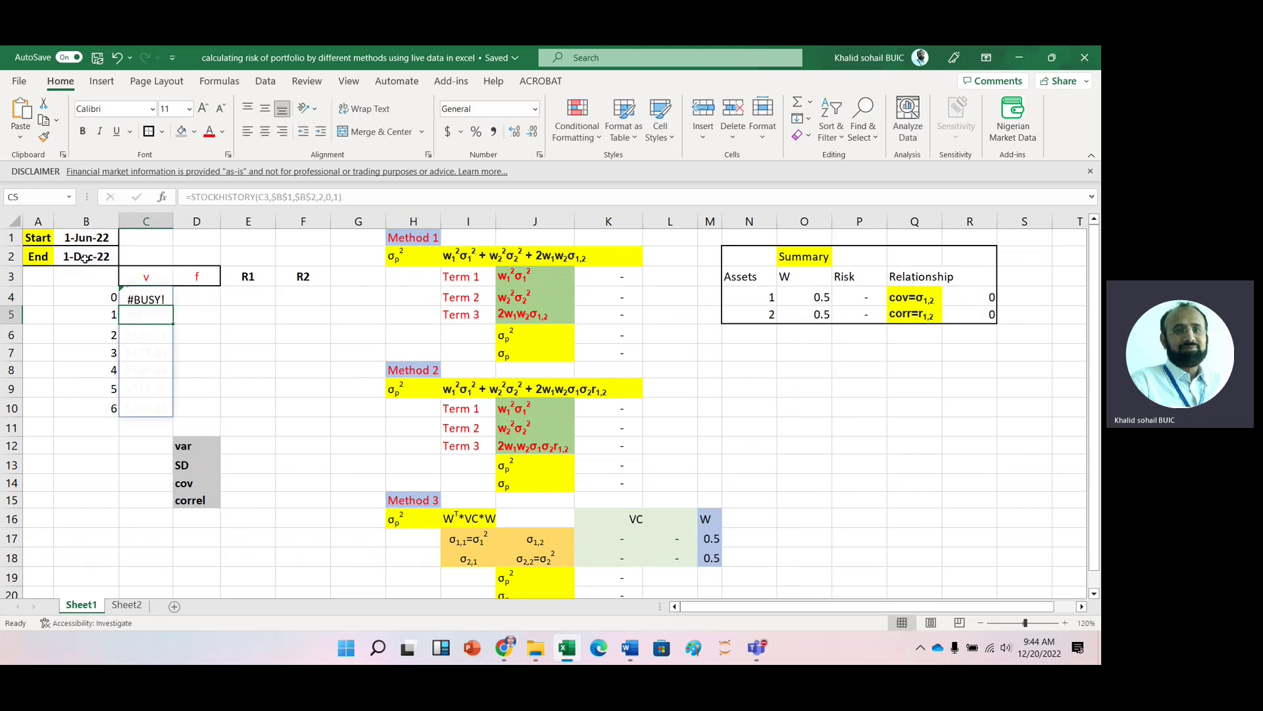
click(149, 300)
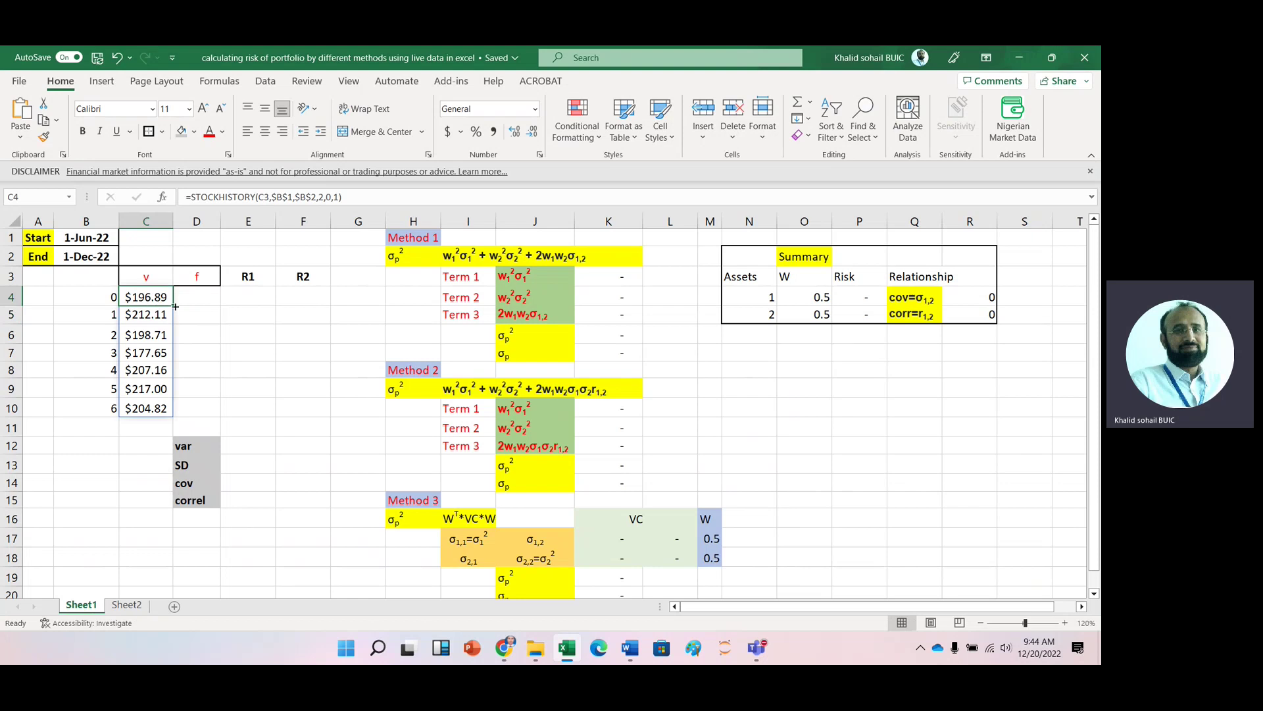
drag(175, 307, 220, 307)
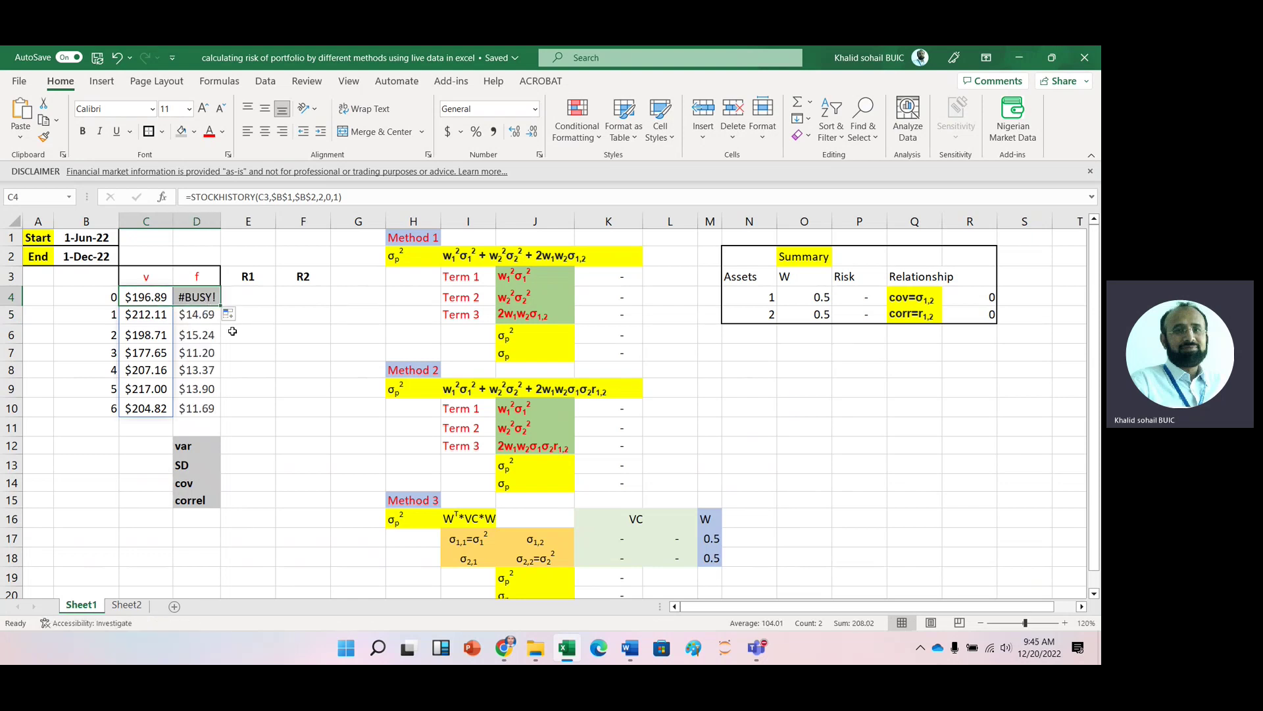
Enter the log return formula =LN(C5/C4) in E5 and fill it through F10 for both stocks
click(255, 312)
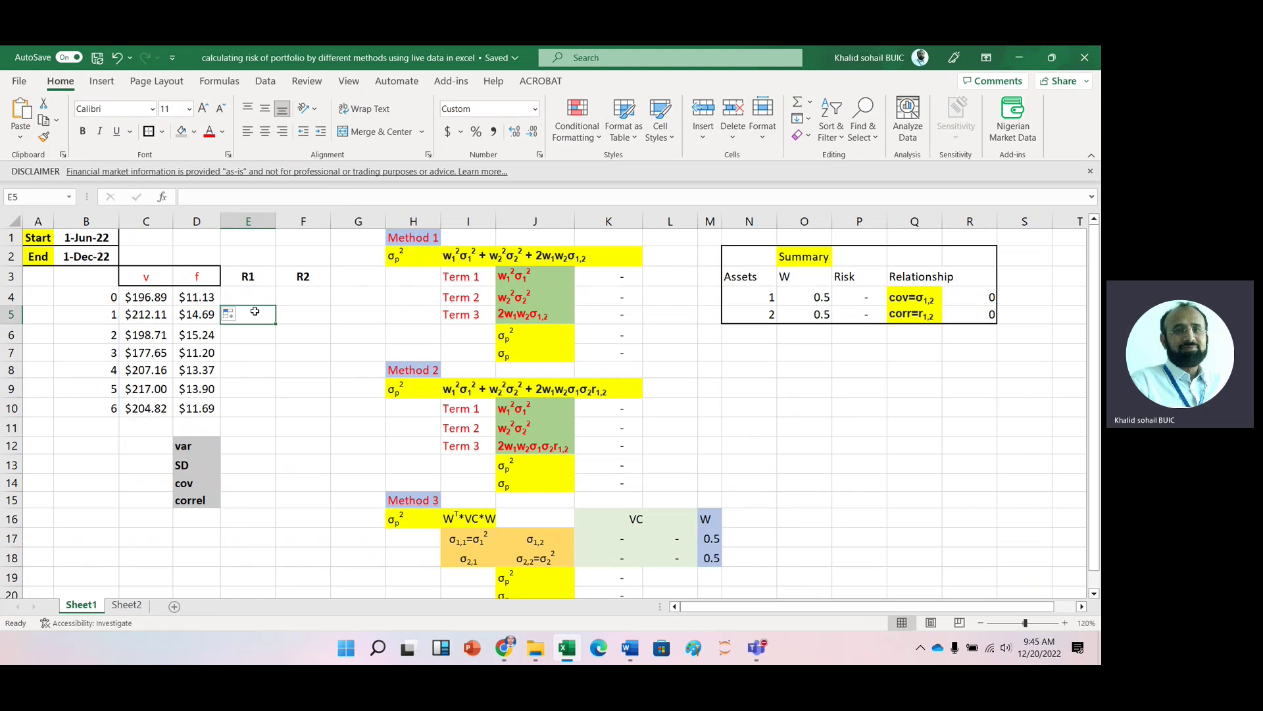
text(=ln()
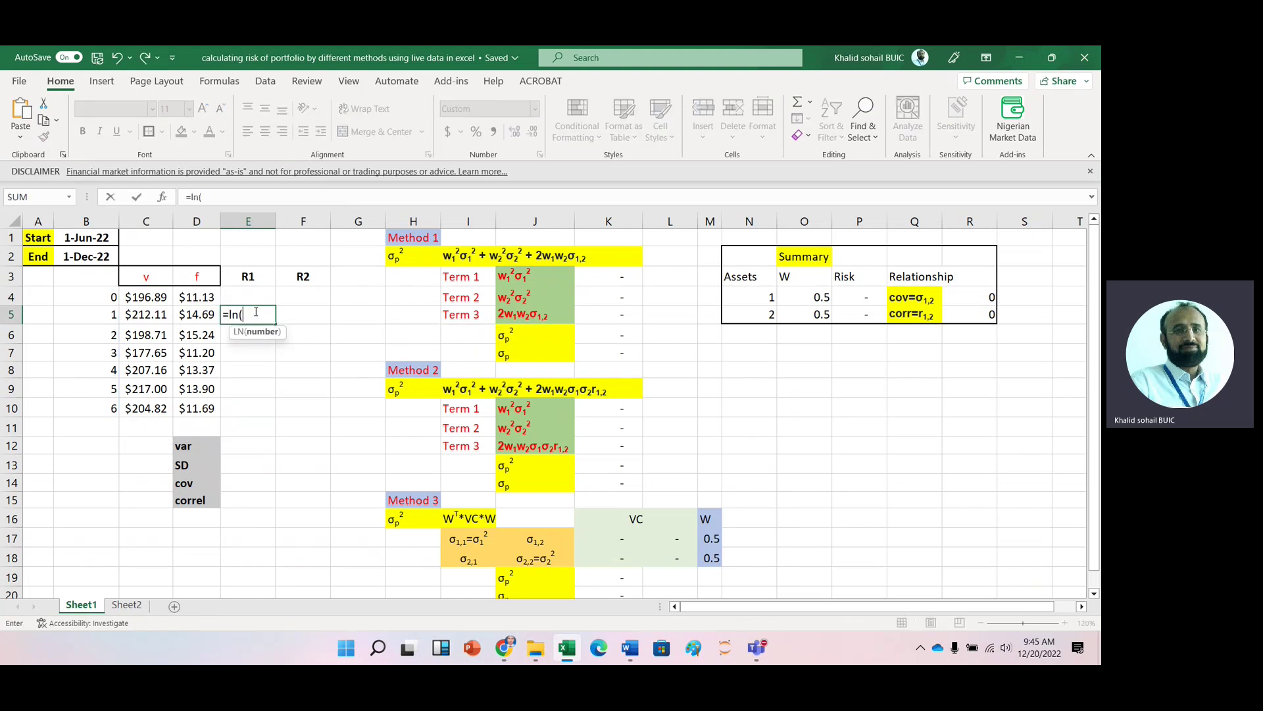
click(148, 309)
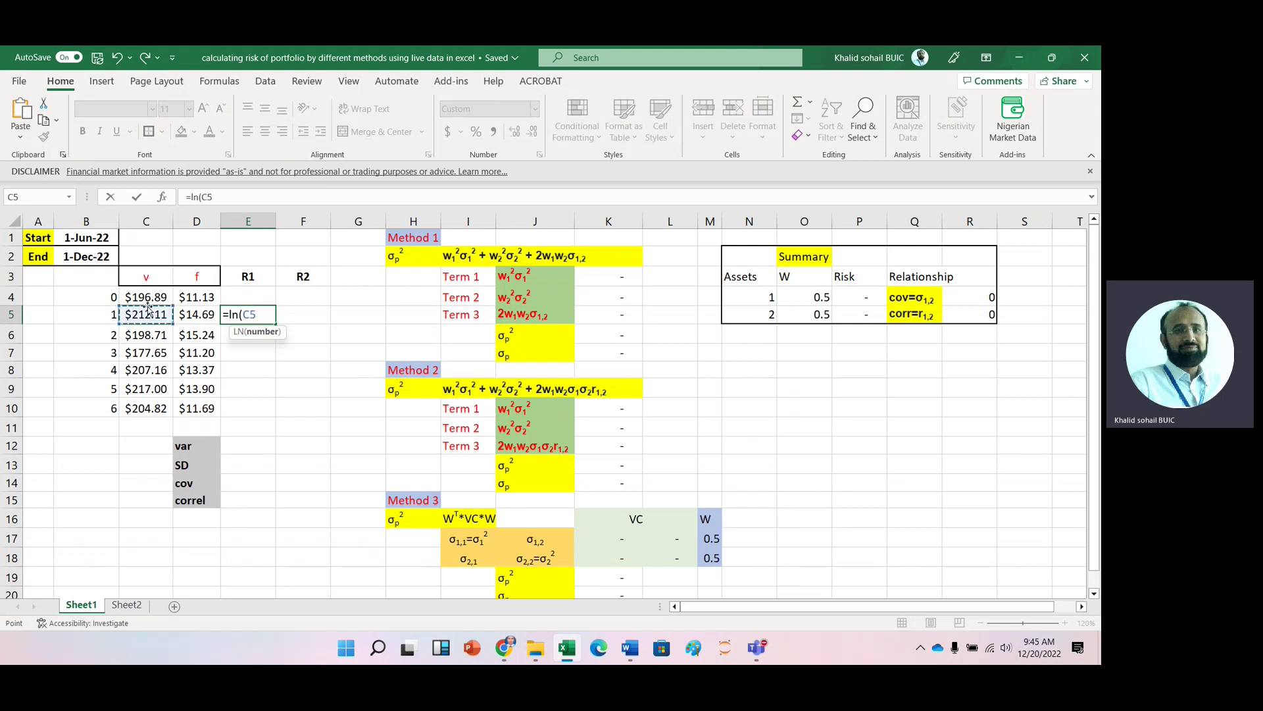
text(/)
click(137, 297)
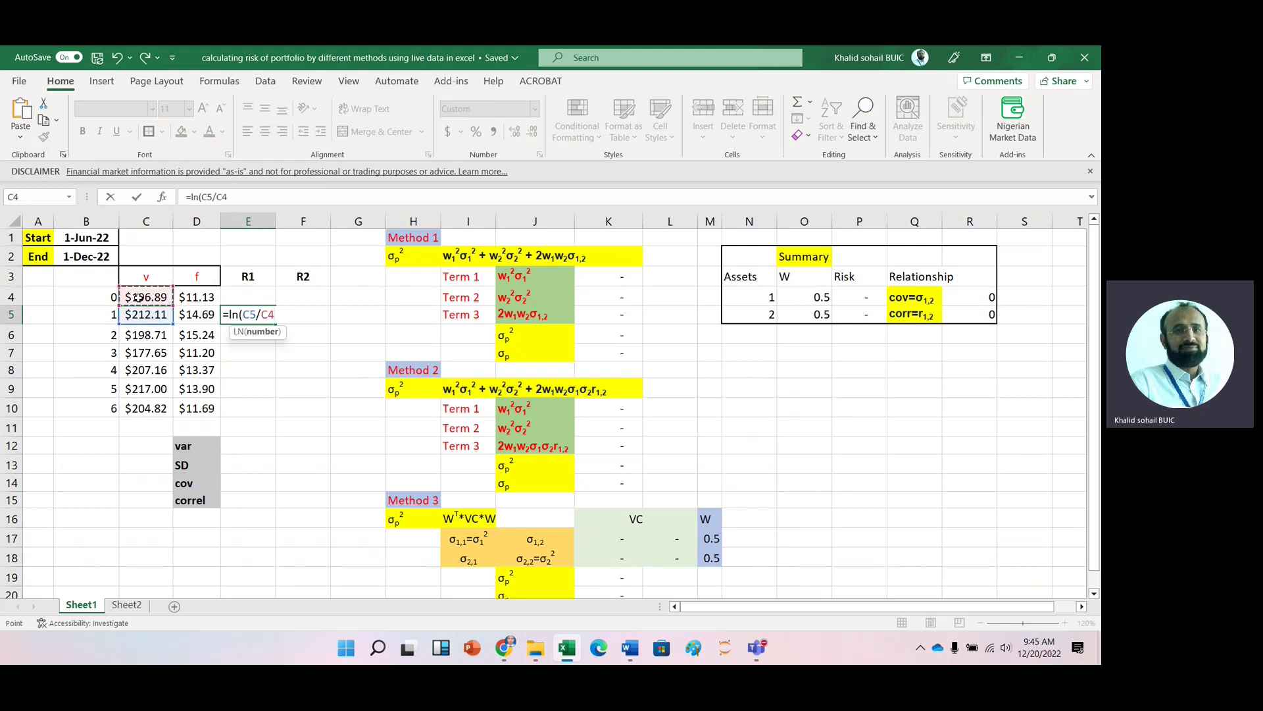
text())
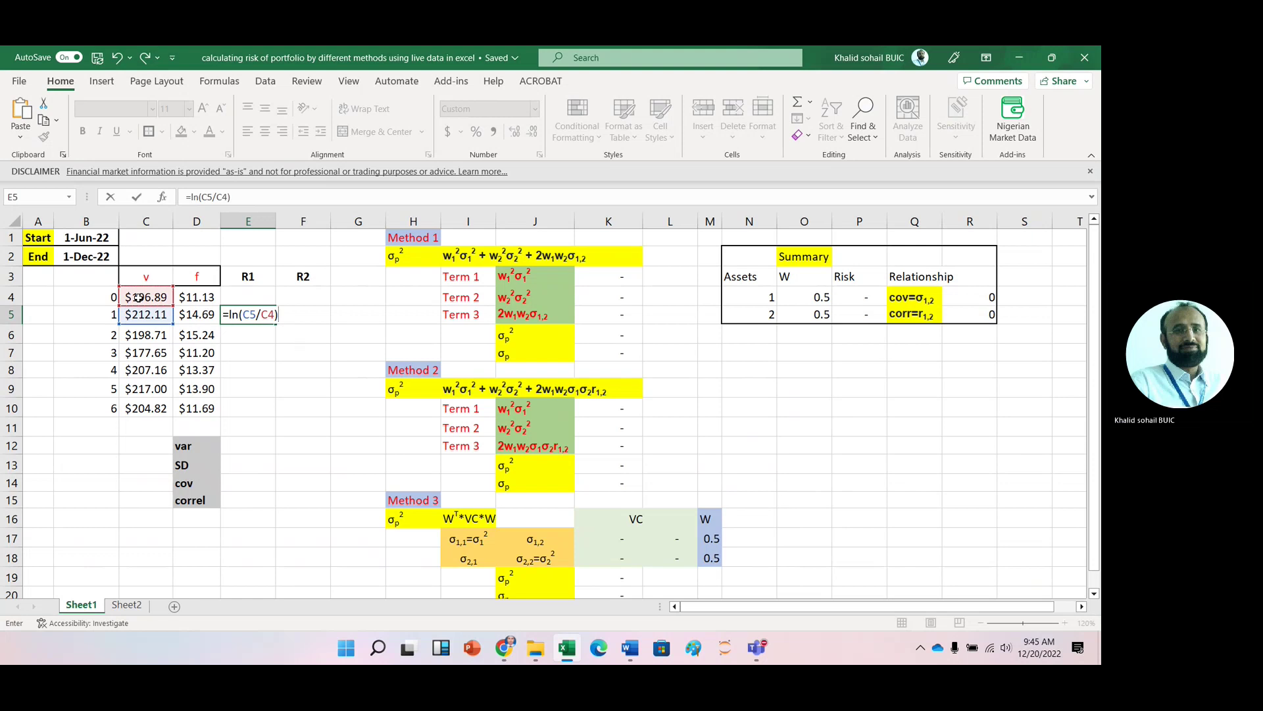
key(Return)
click(258, 317)
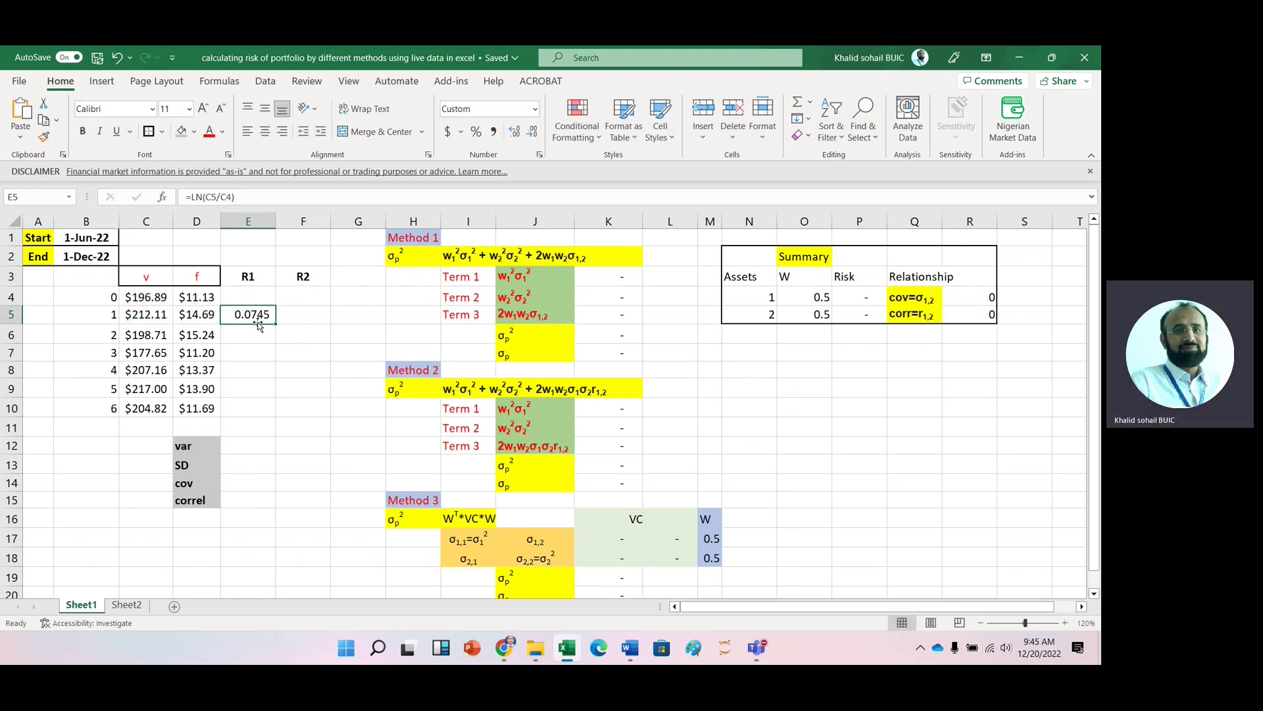
drag(276, 326, 336, 417)
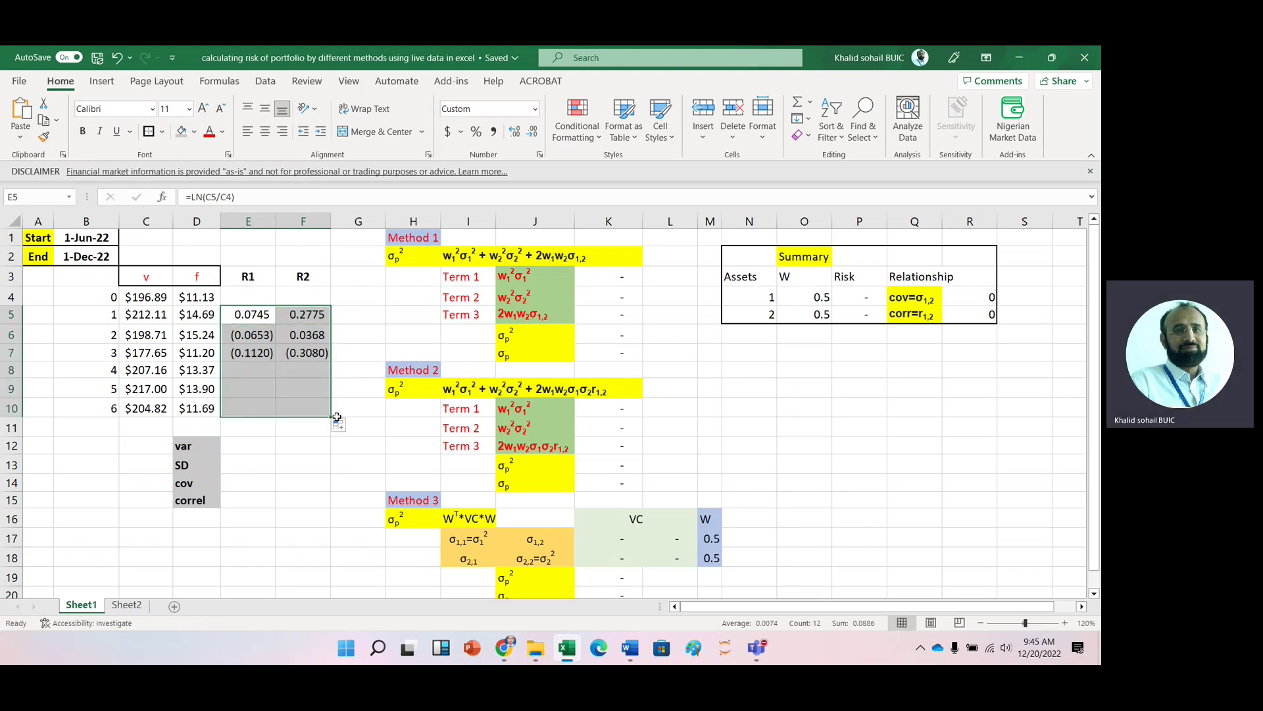
Calculate R1's variance in E12 with =VAR.P(E5:E10) and its standard deviation in E13, filling both across to column F
click(258, 426)
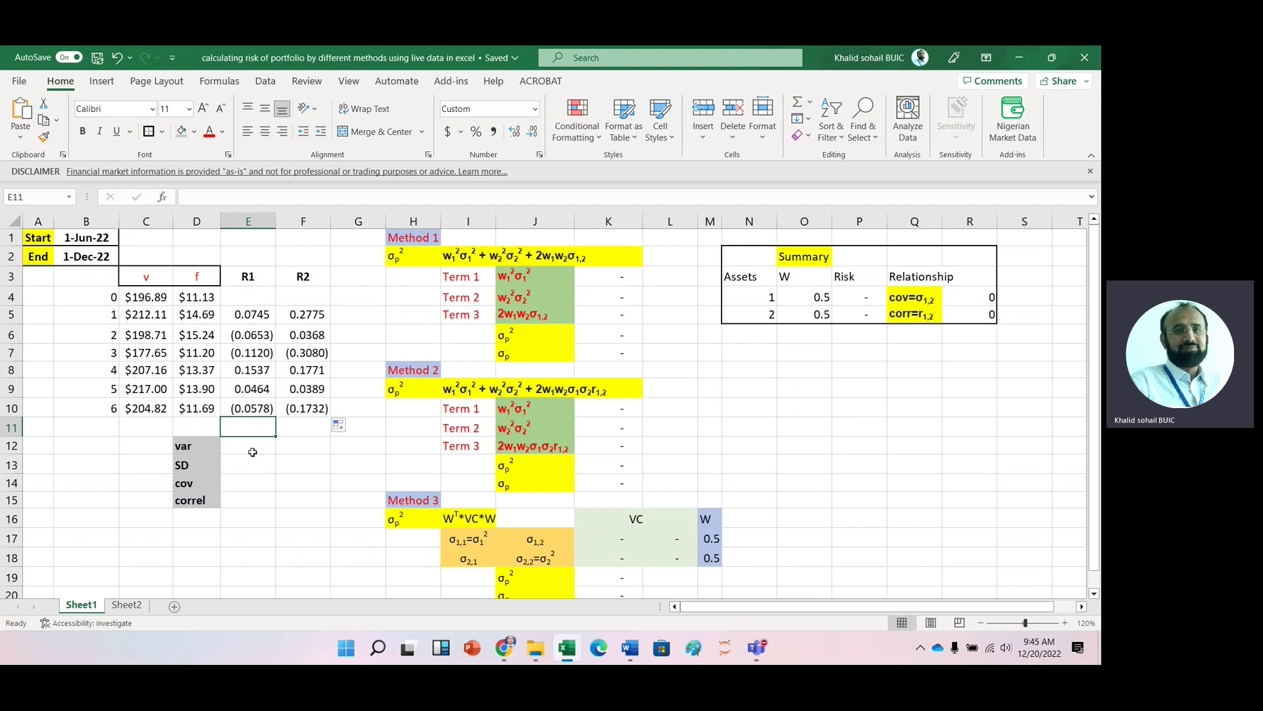
click(248, 447)
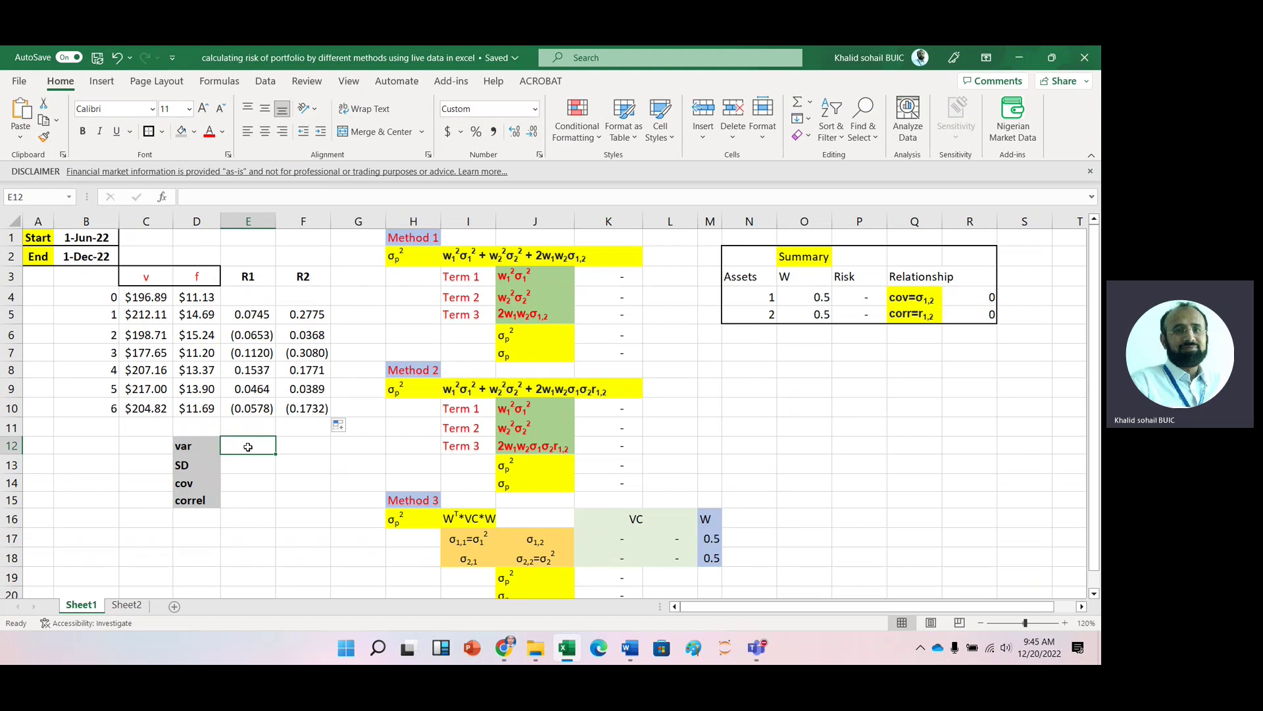
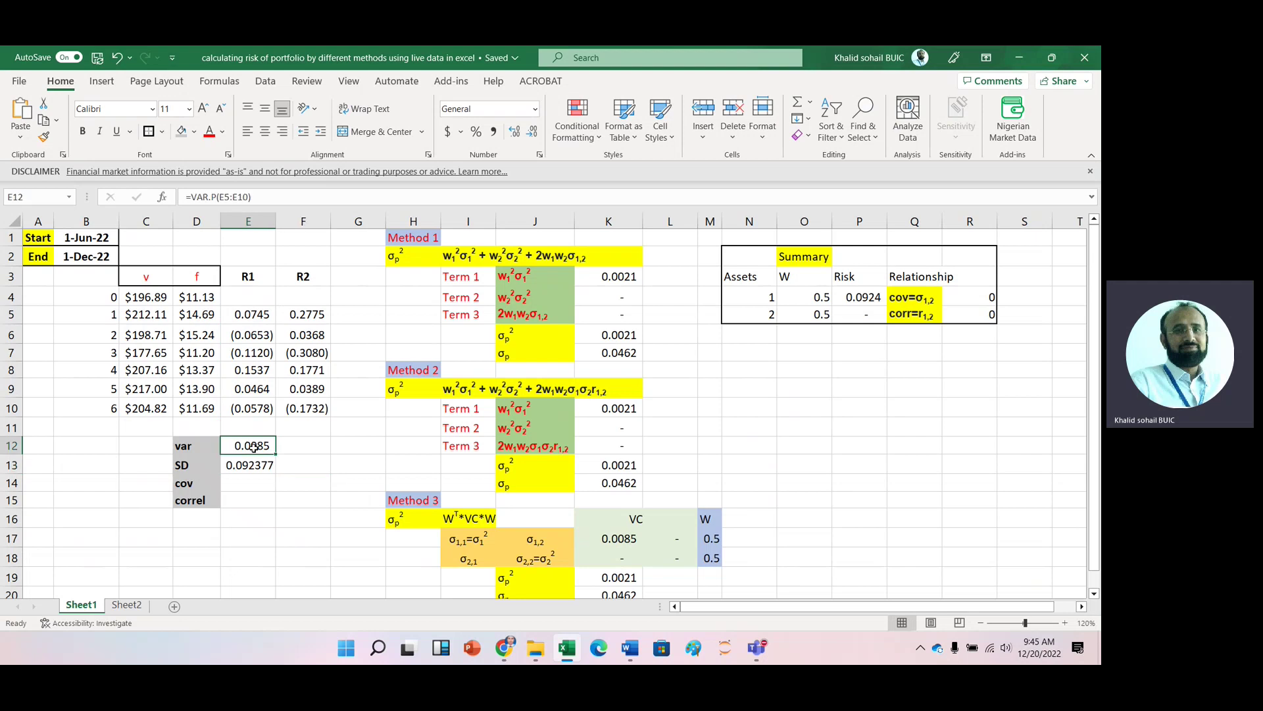
drag(254, 447, 309, 477)
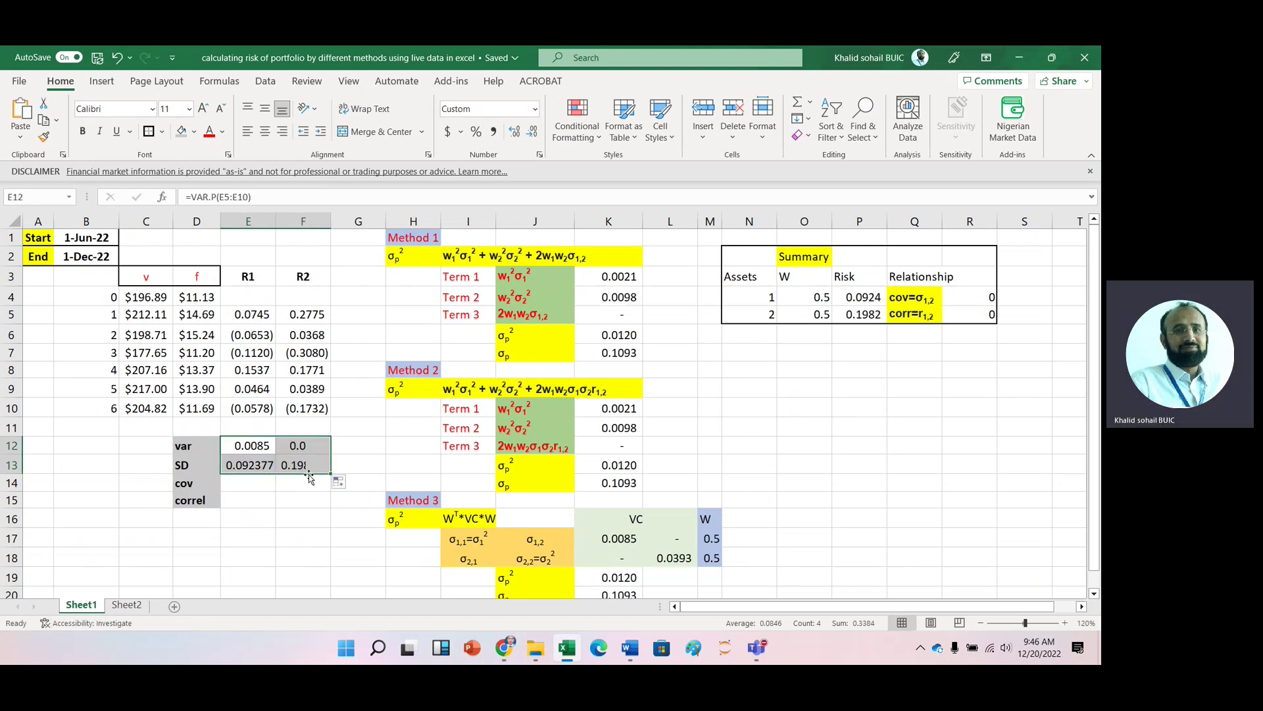
Calculate the covariance of the two return series in E14 with =COVARIANCE.P(E5:E10,F5:F10)
click(257, 482)
text(=cov)
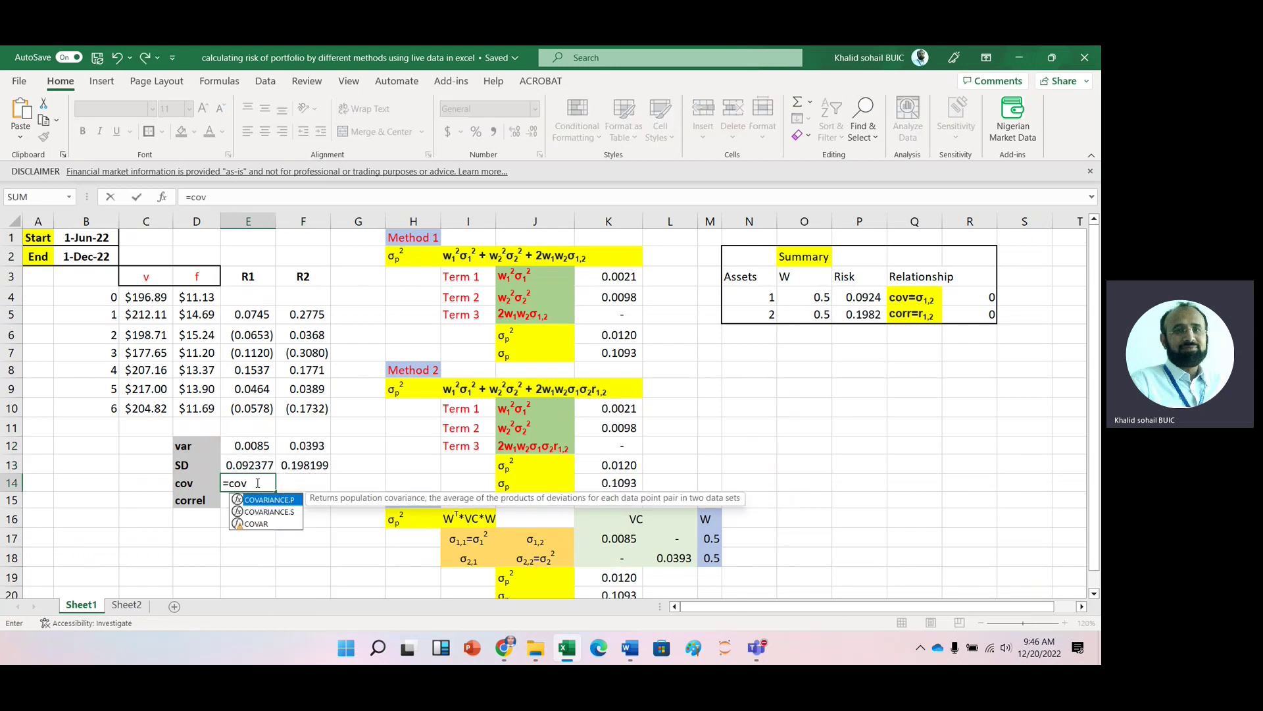
key(Tab)
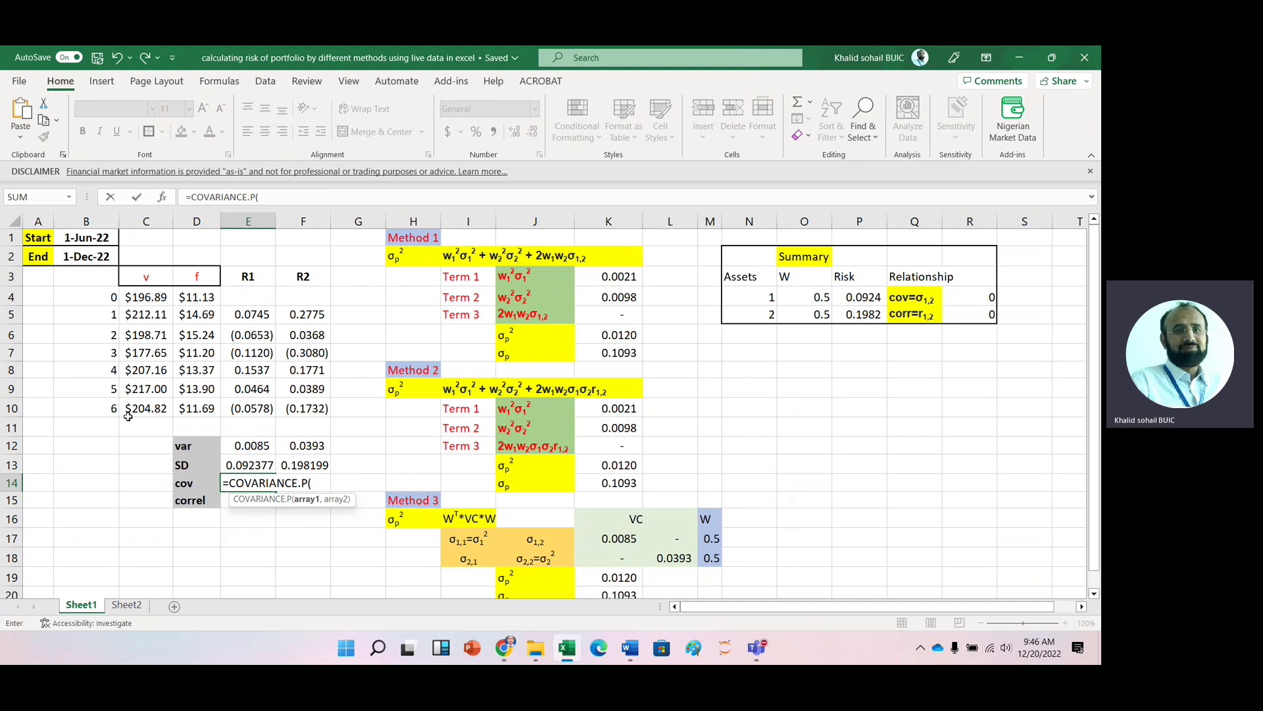
click(253, 315)
key(shift+Down)
key(shift+Down)
key(shift+Down)
key(shift+Down)
key(shift+Down)
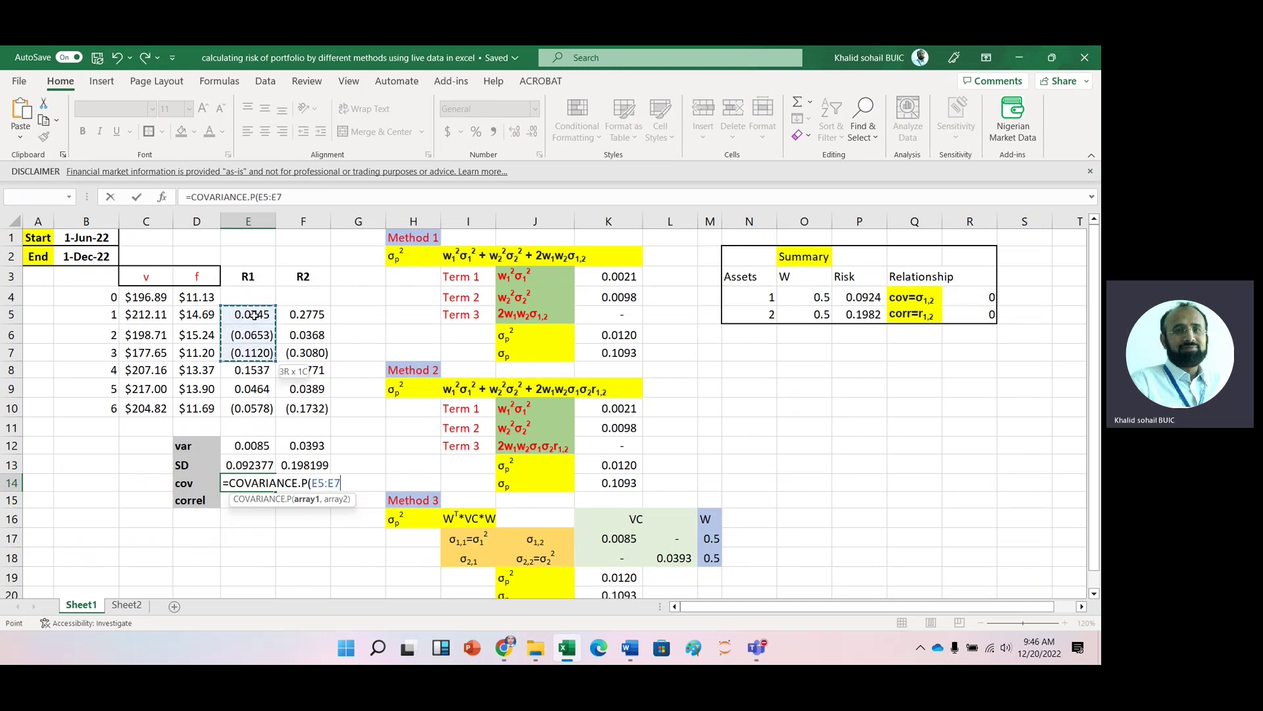
text(,)
click(311, 316)
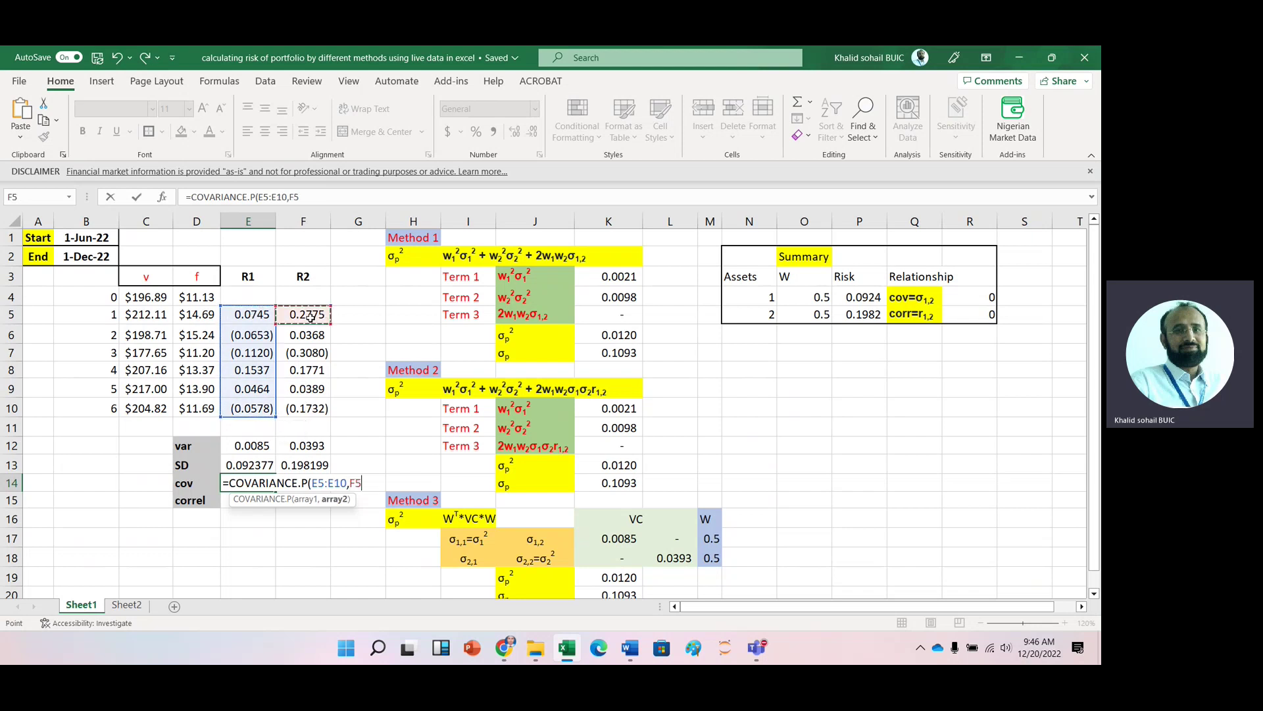
key(shift+Down)
key(shift+Down)
key(shift+Down)
key(shift+Down)
key(shift+Down)
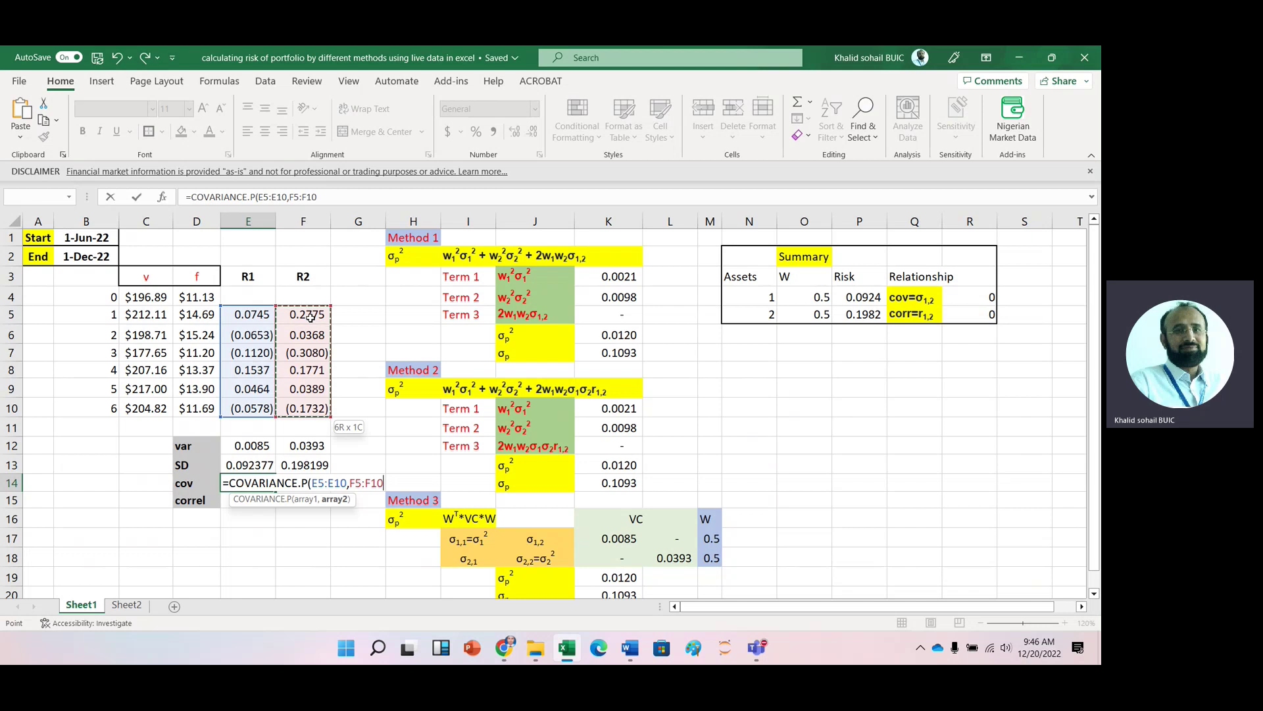
key(Return)
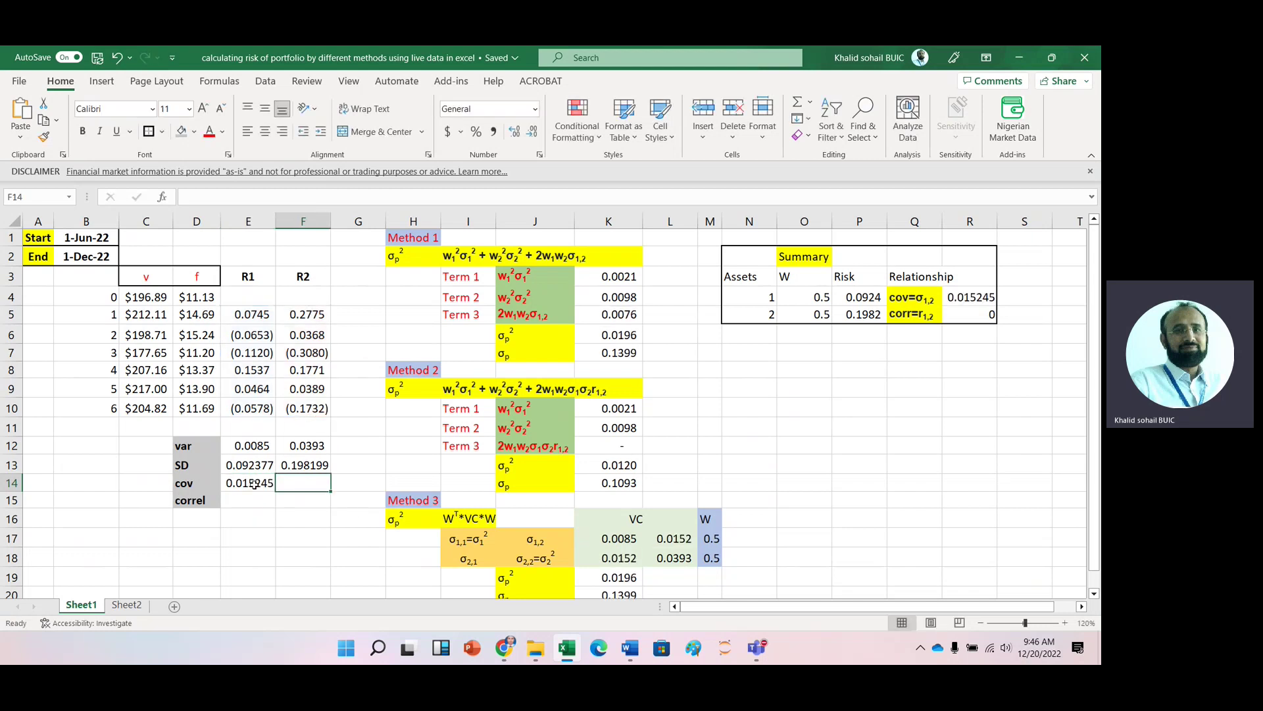
text(=)
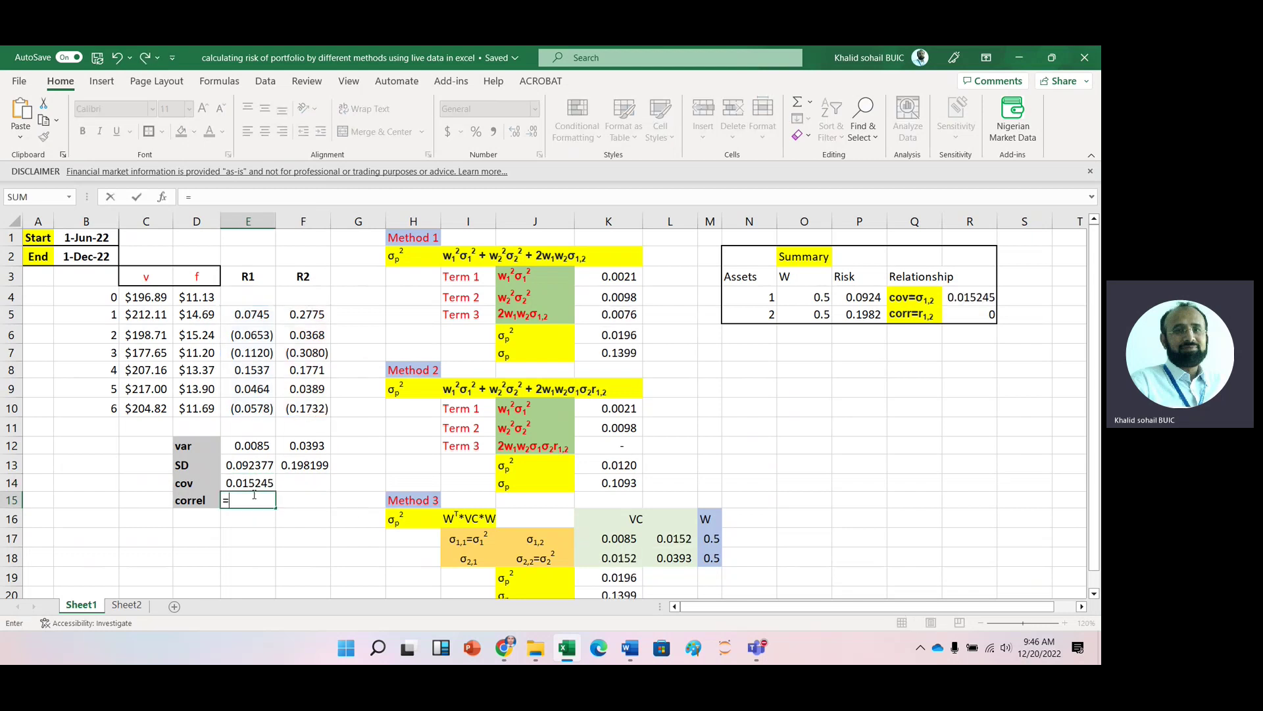
text(corr)
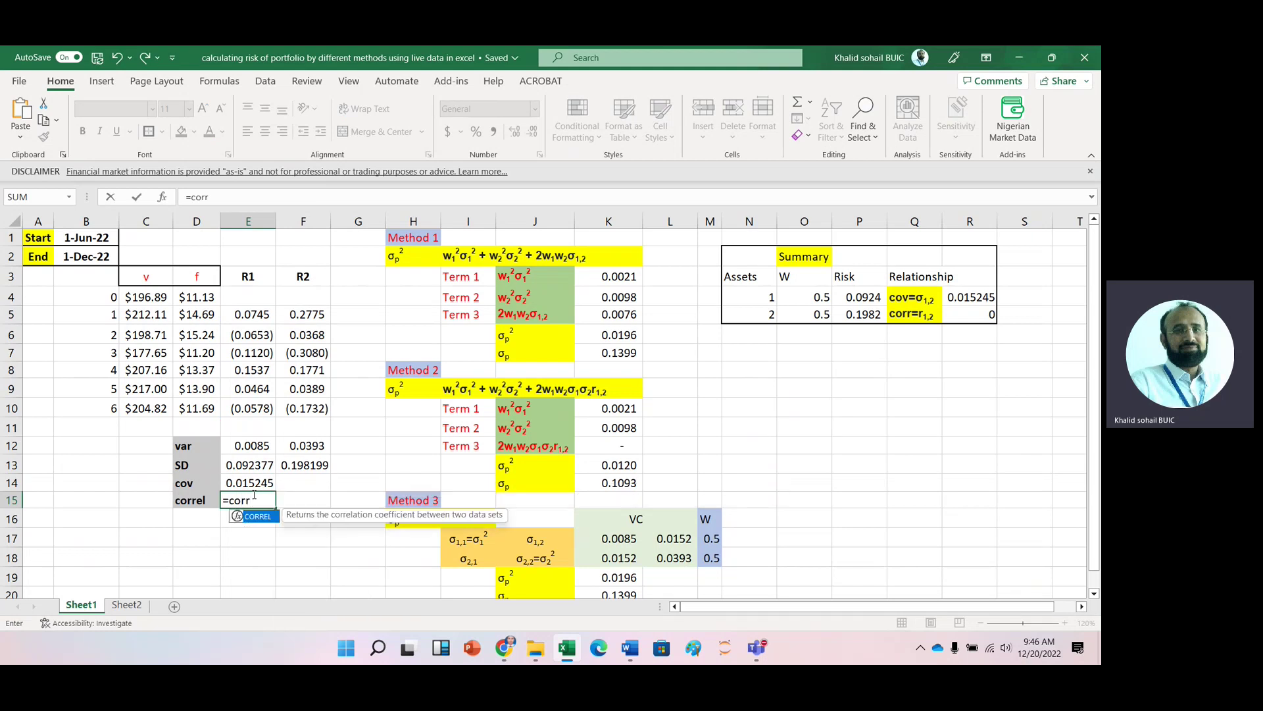
key(Tab)
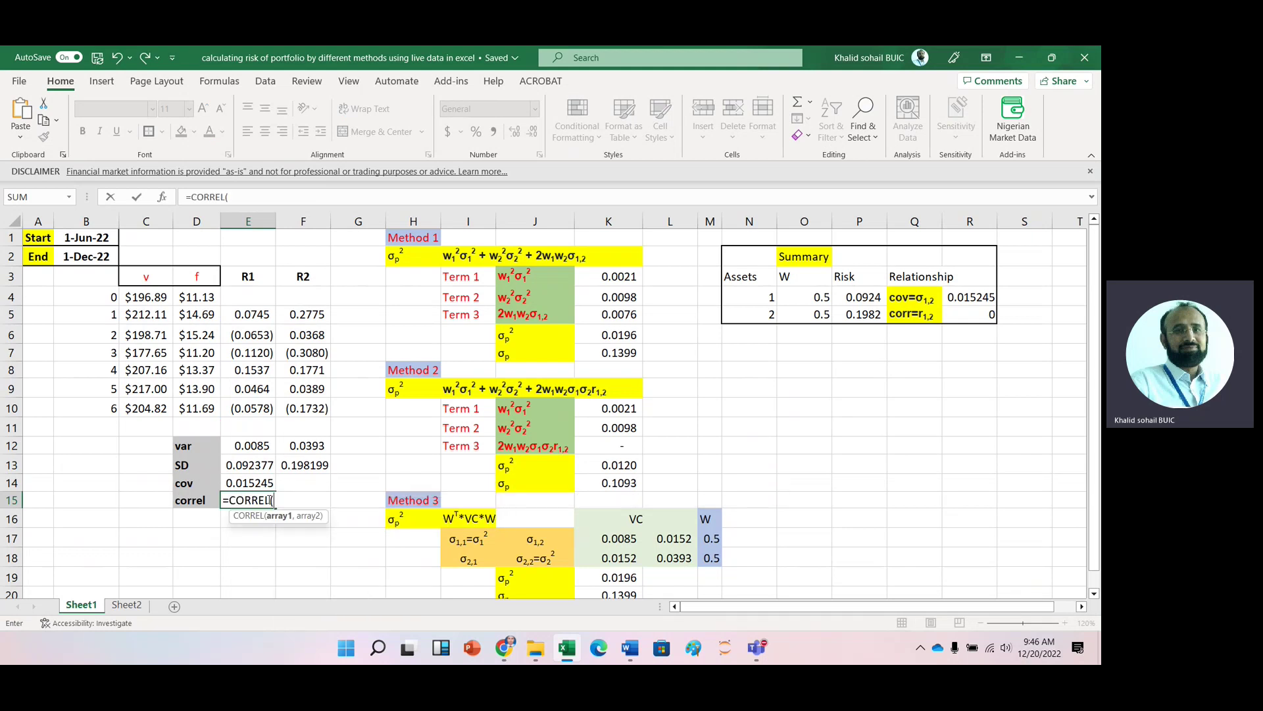
click(251, 314)
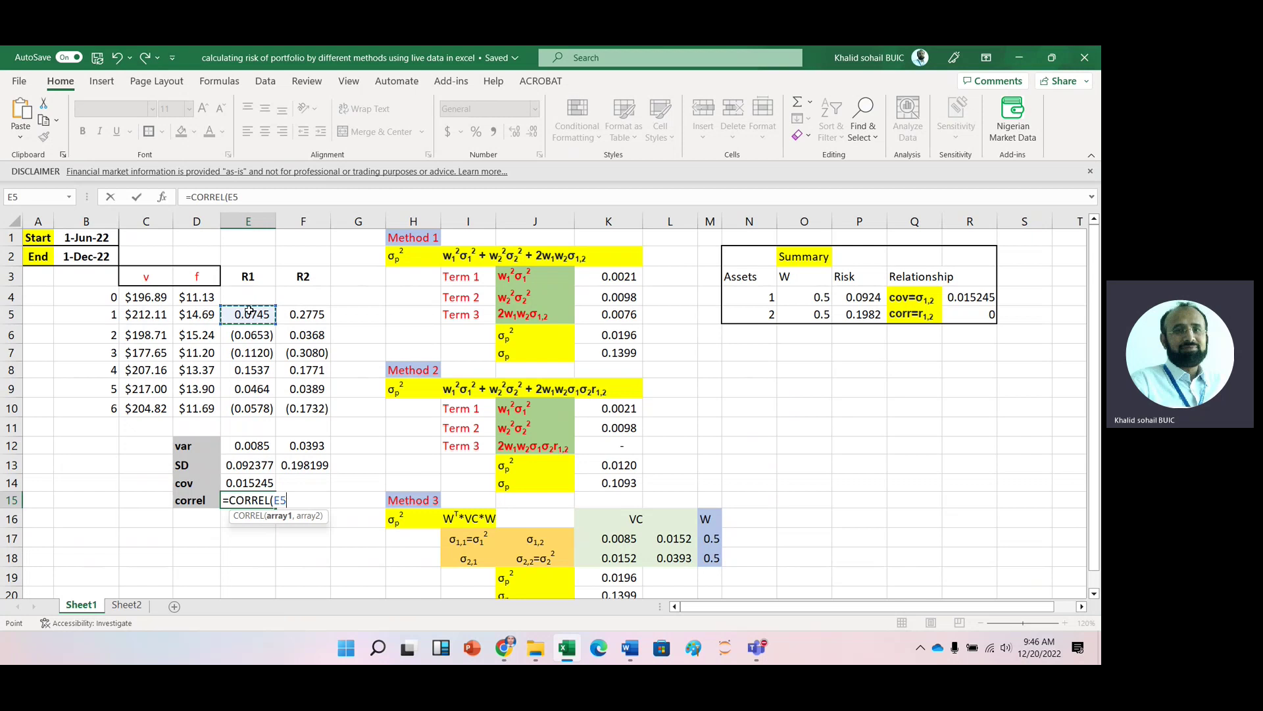
key(ctrl+shift+Down)
text(.)
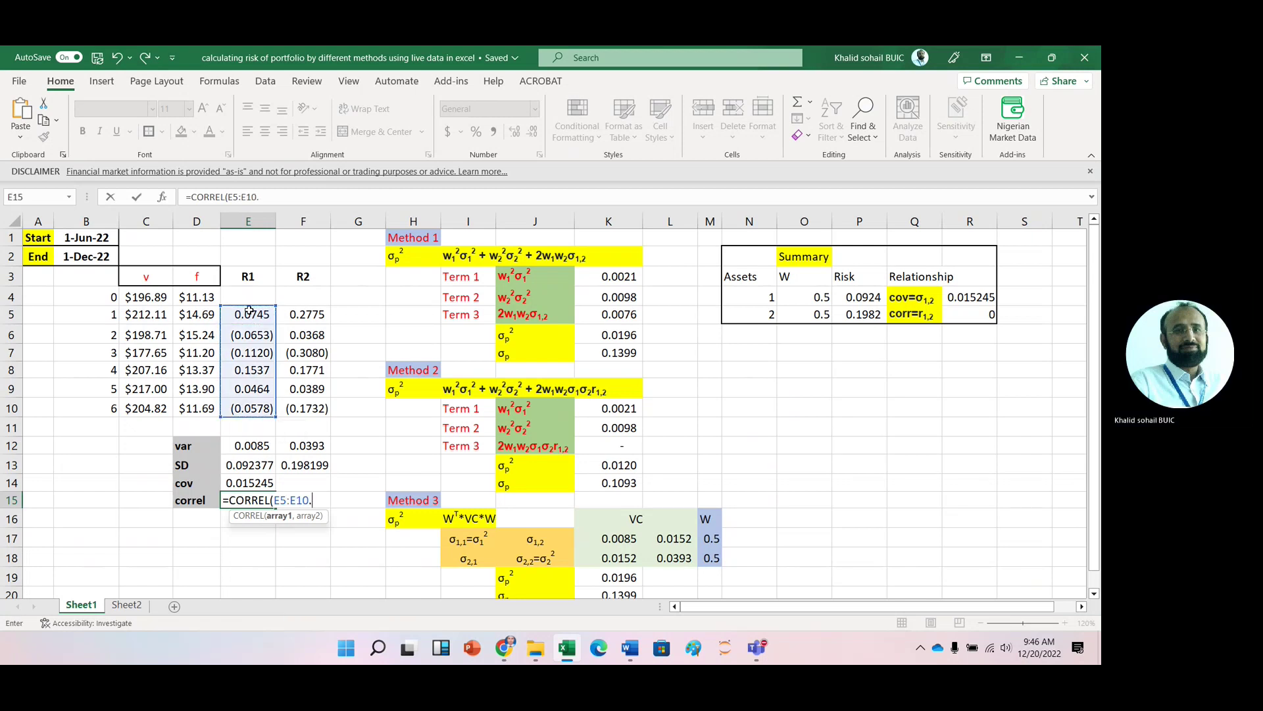
click(305, 313)
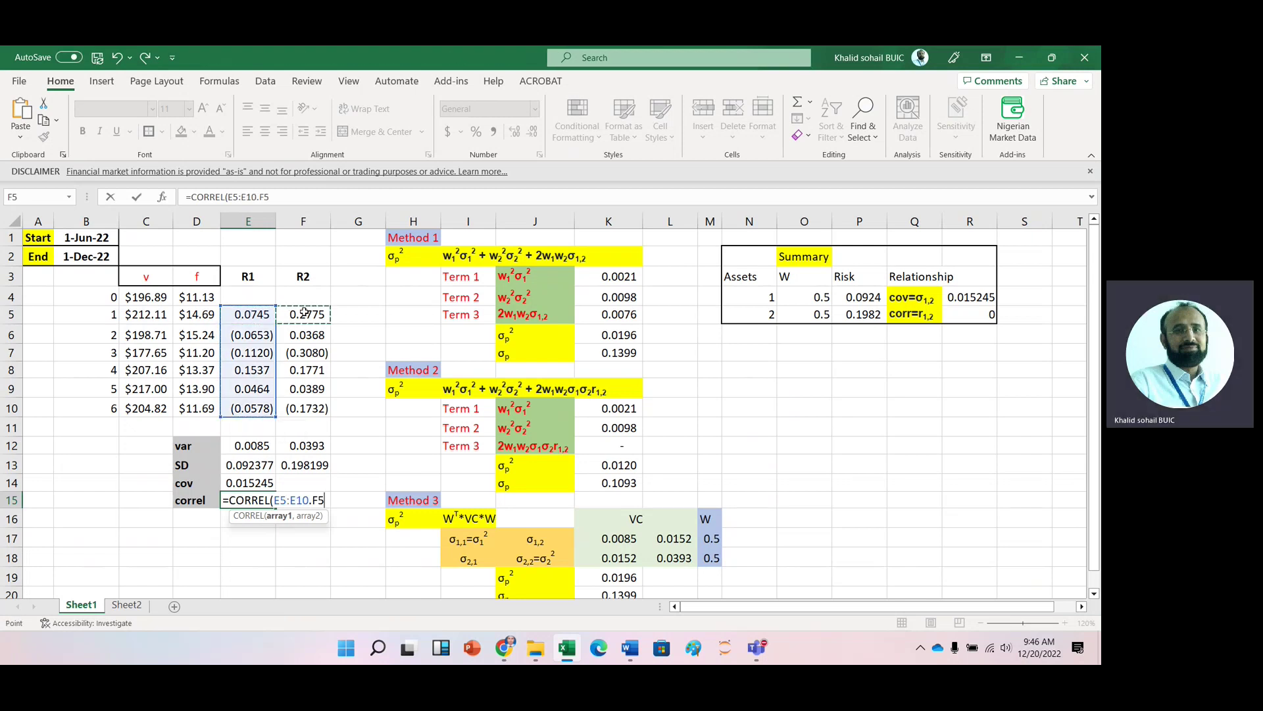
key(ctrl+shift+Down)
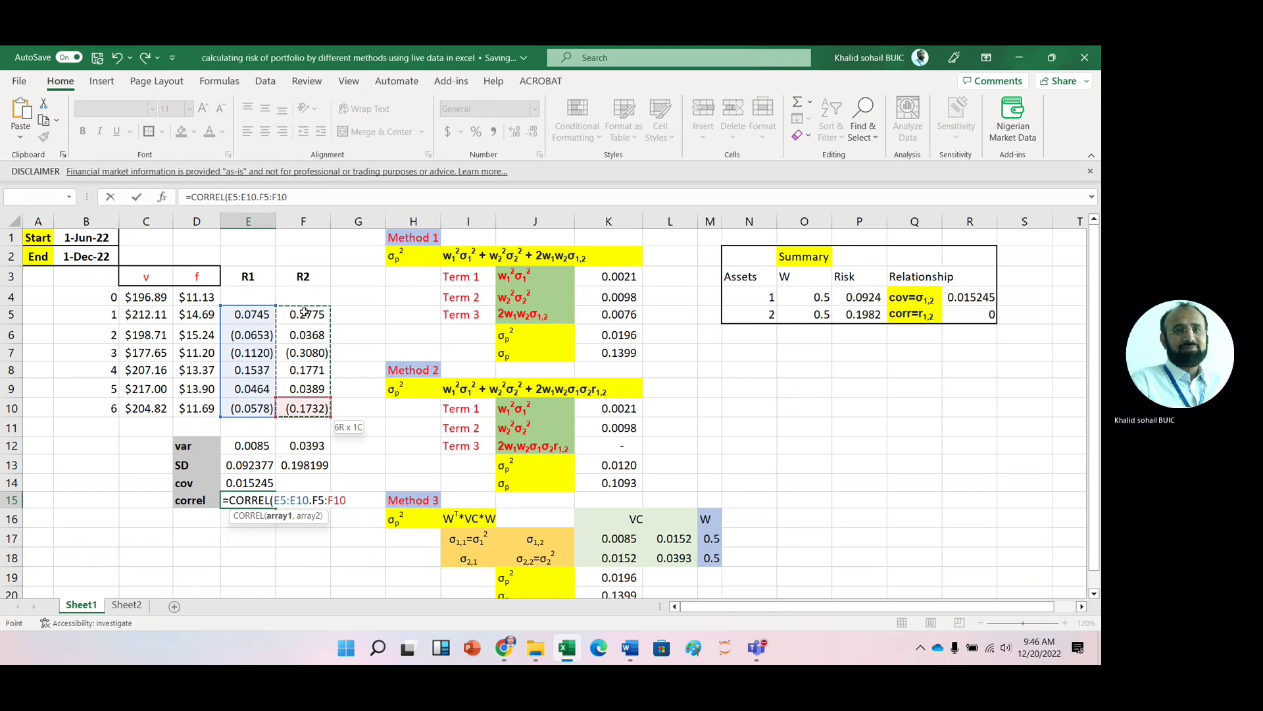
text())
key(Return)
key(Escape)
key(Escape)
Calculate the correlation of the two return series in E15 with =CORREL(E5:E10,F5:F10)
text(=cor)
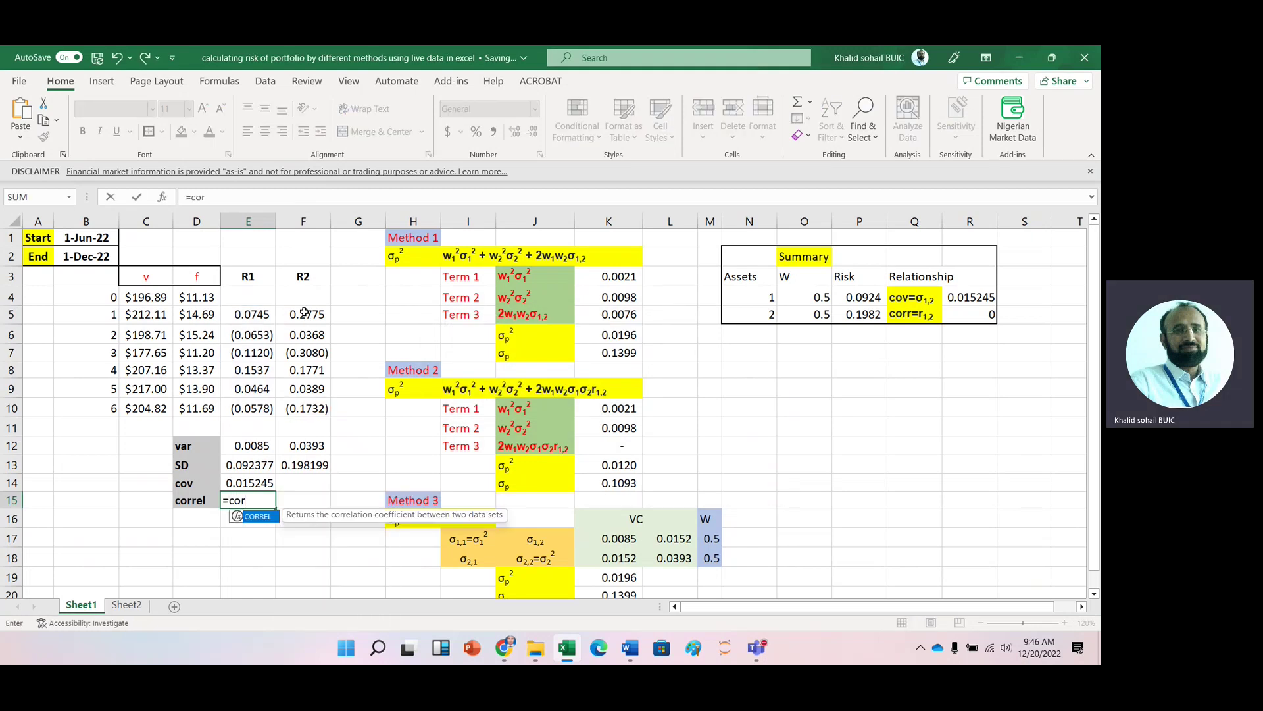
key(Tab)
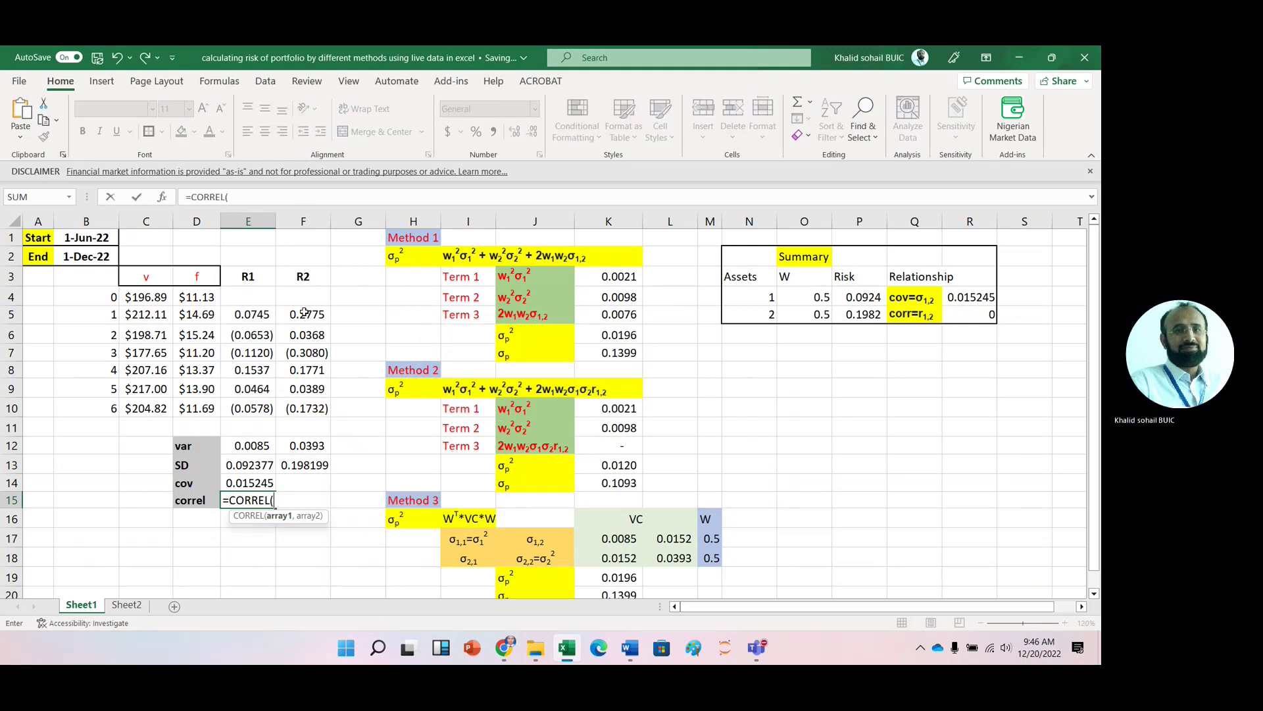
click(246, 316)
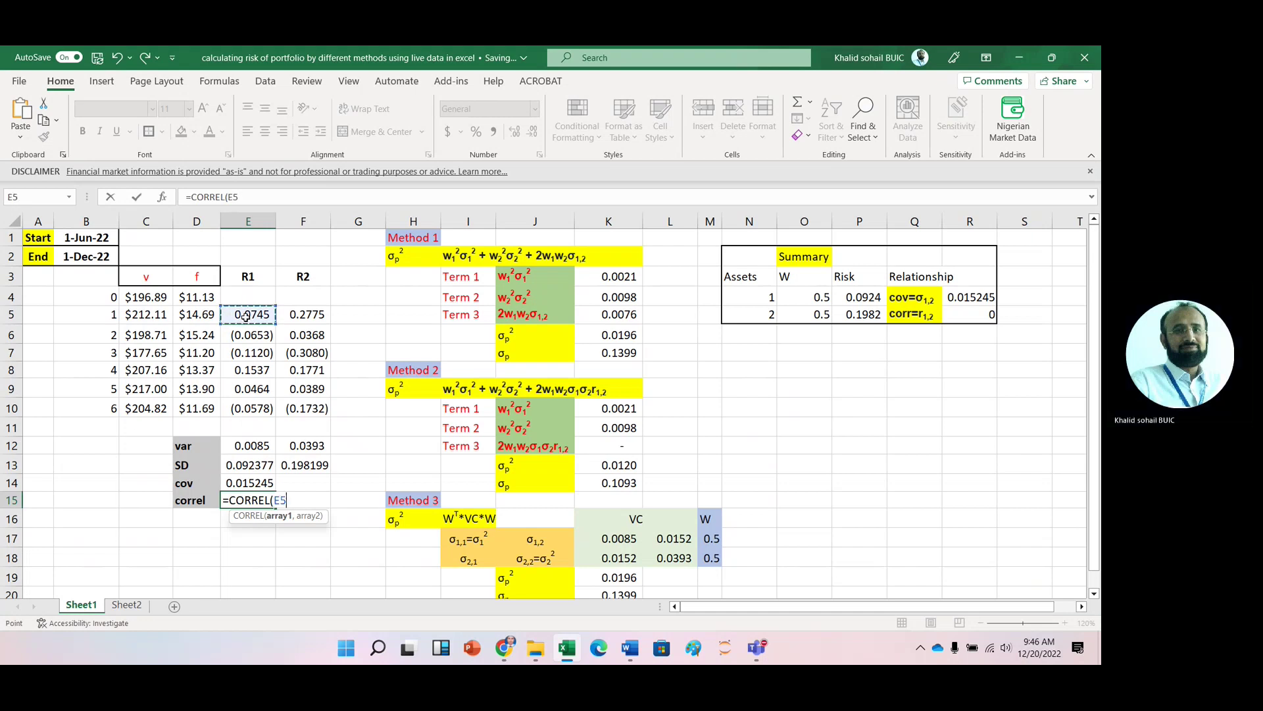
key(shift+Down)
key(shift+Down)
key(shift+Down)
key(shift+Down)
key(shift+Down)
text(,)
click(302, 314)
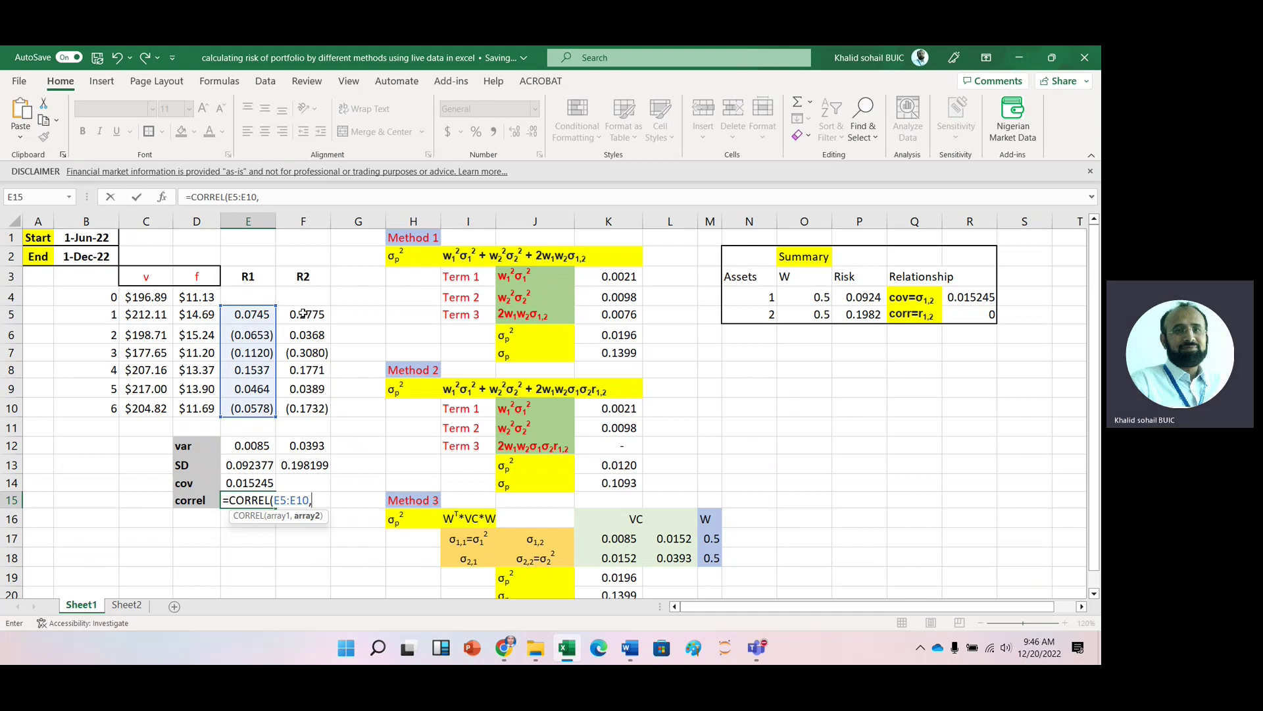
key(shift+Down)
key(shift+Down)
key(shift+Down)
key(shift+Down)
key(shift+Down)
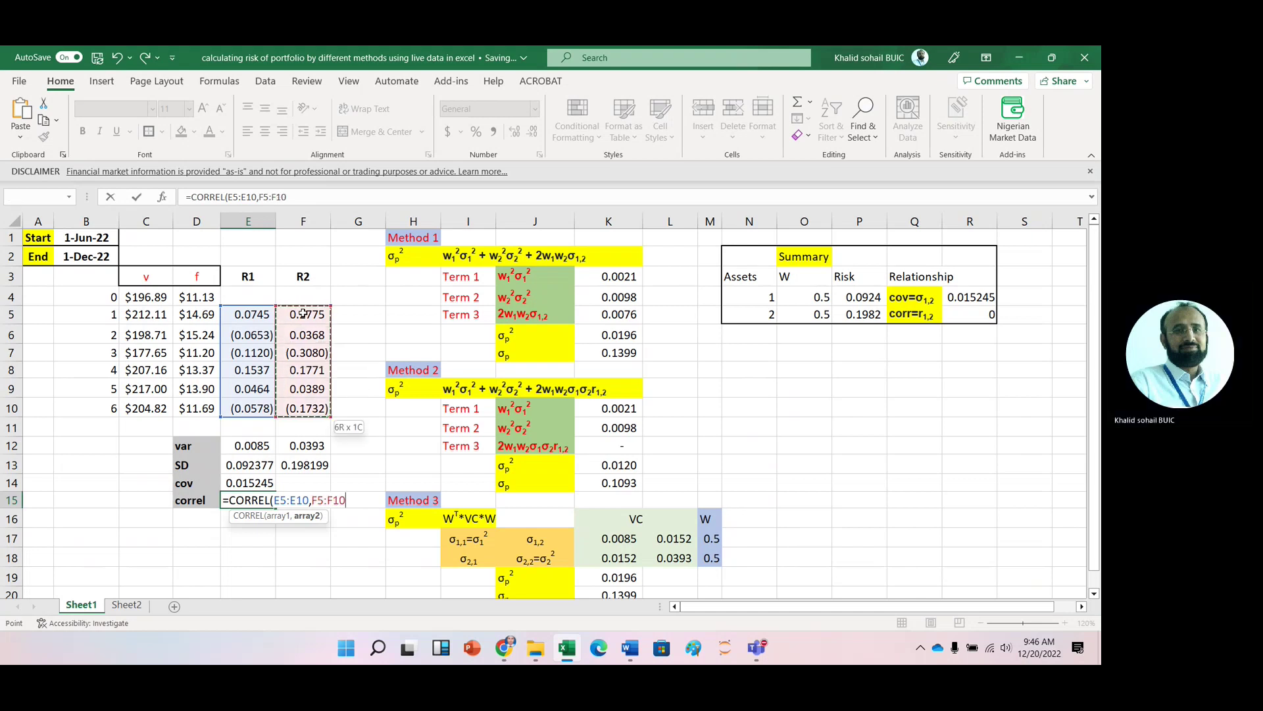
key(Tab)
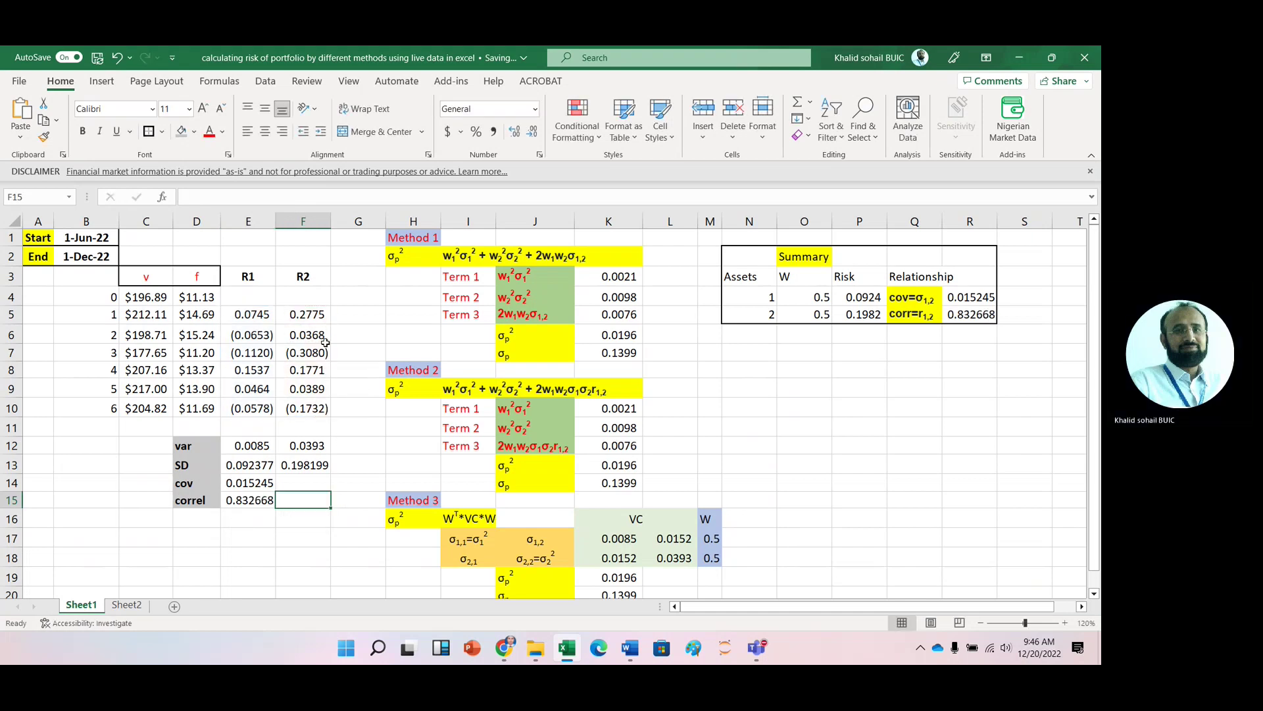
click(247, 513)
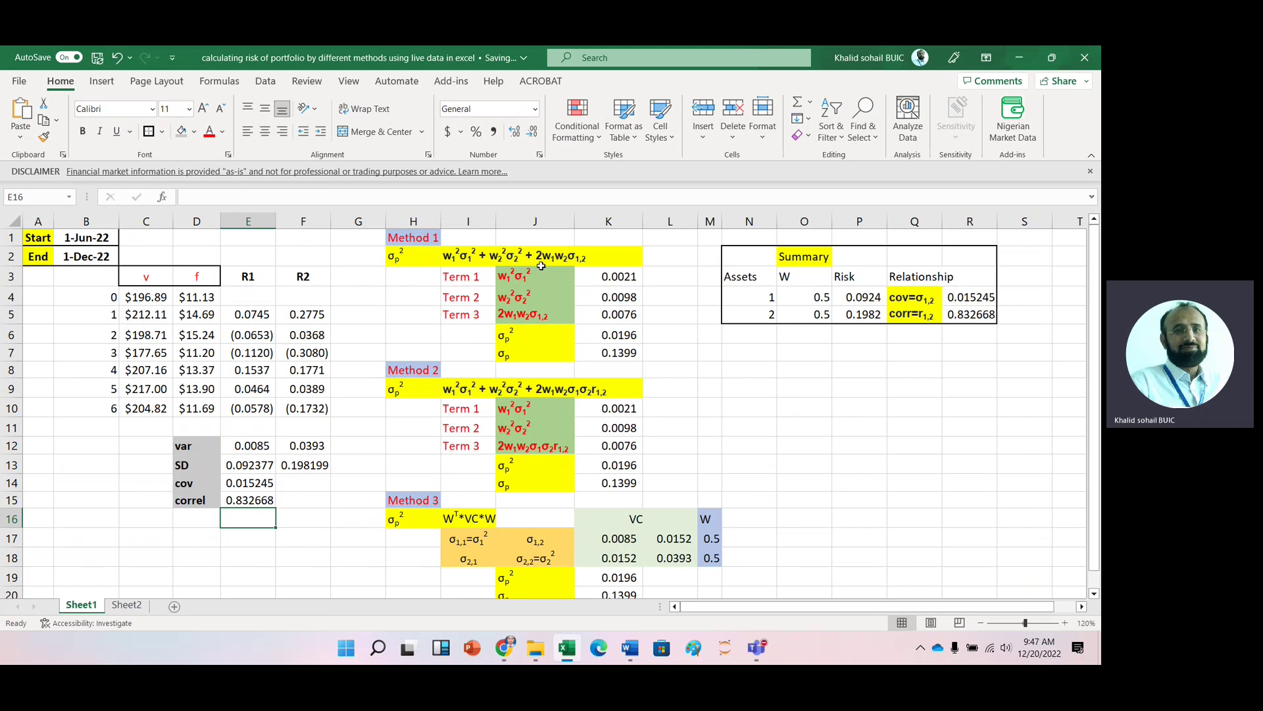
Clear the three term values of Method 1 in K3:K5 and Method 2's Term 3 in K12
click(613, 275)
key(shift+Down)
key(shift+Down)
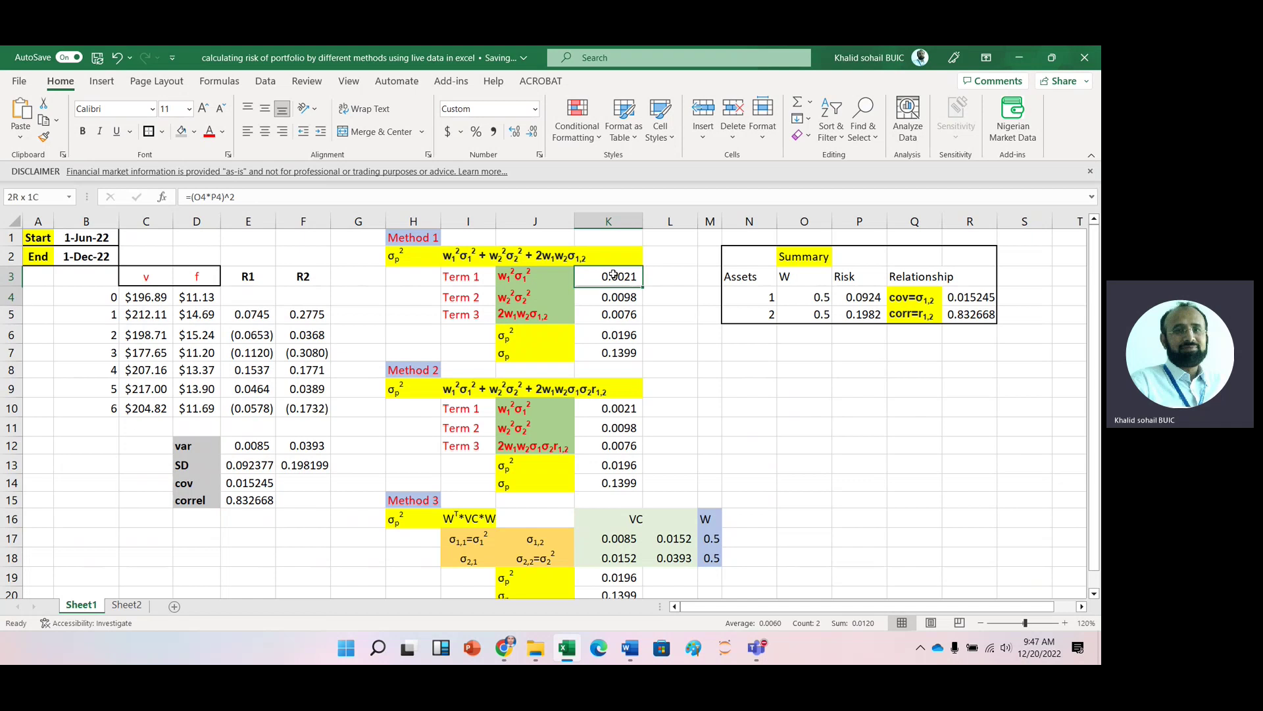
key(shift+Up)
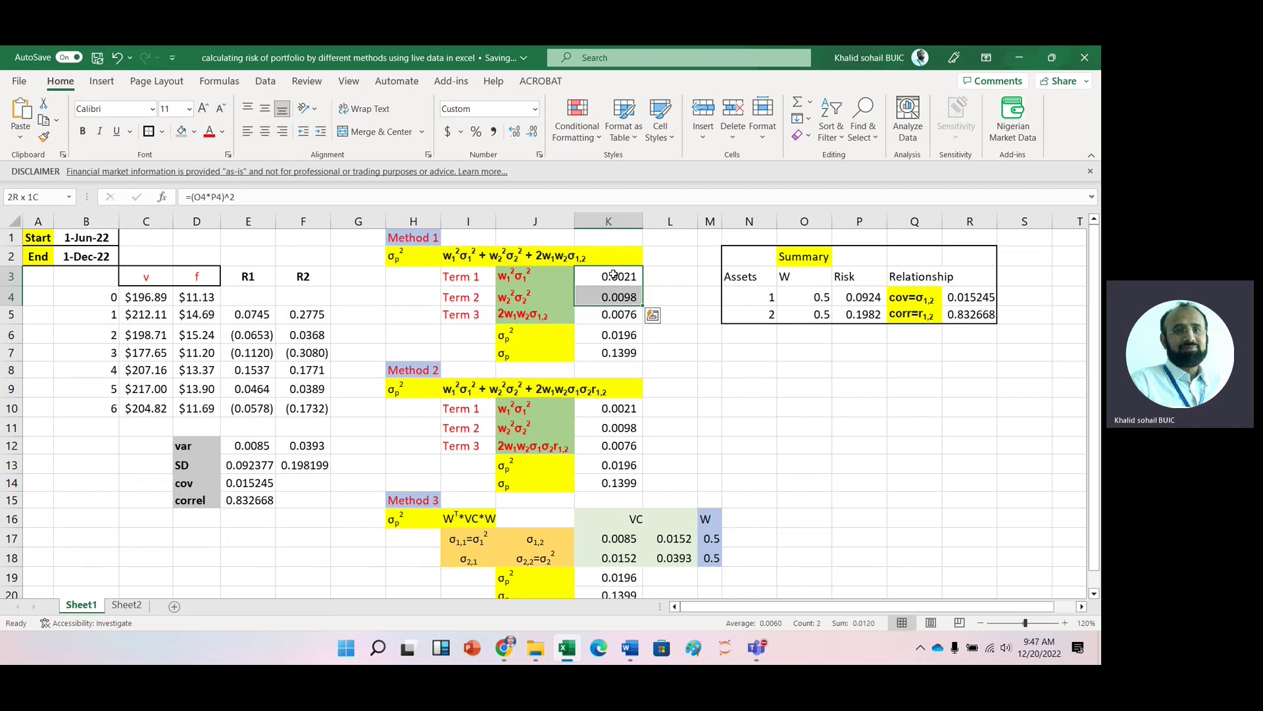
key(shift+Down)
key(Delete)
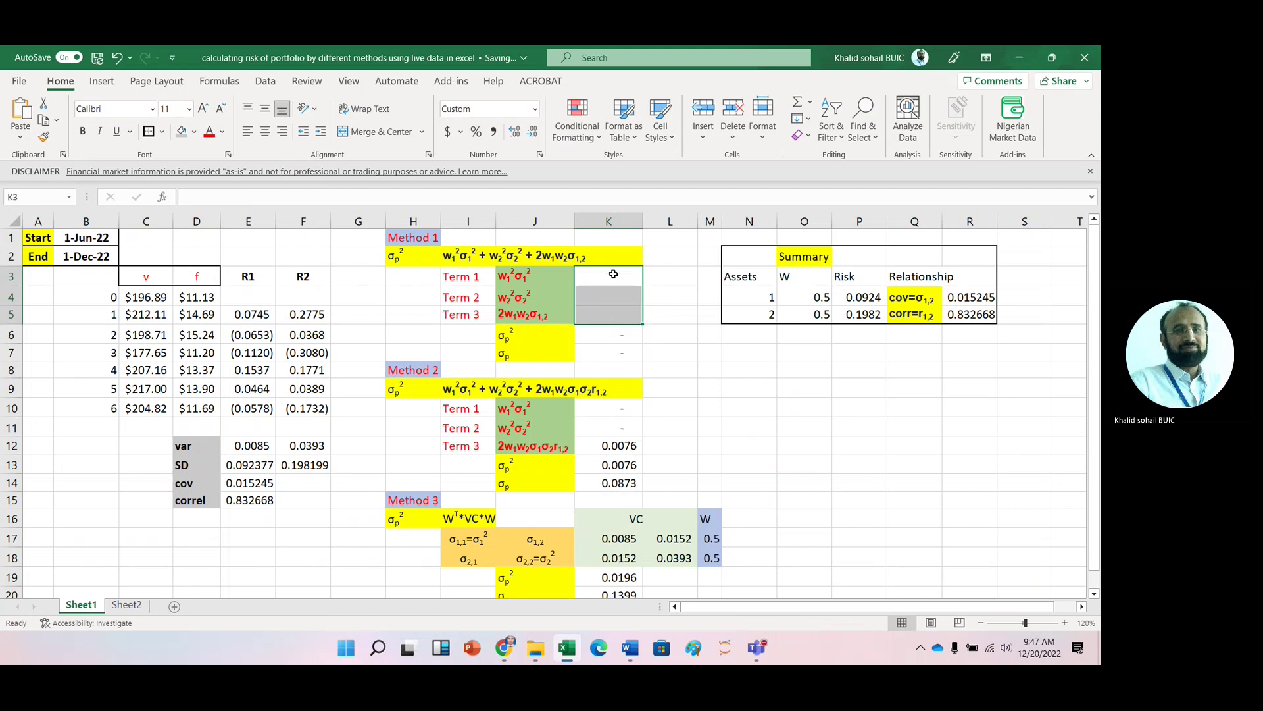
click(620, 446)
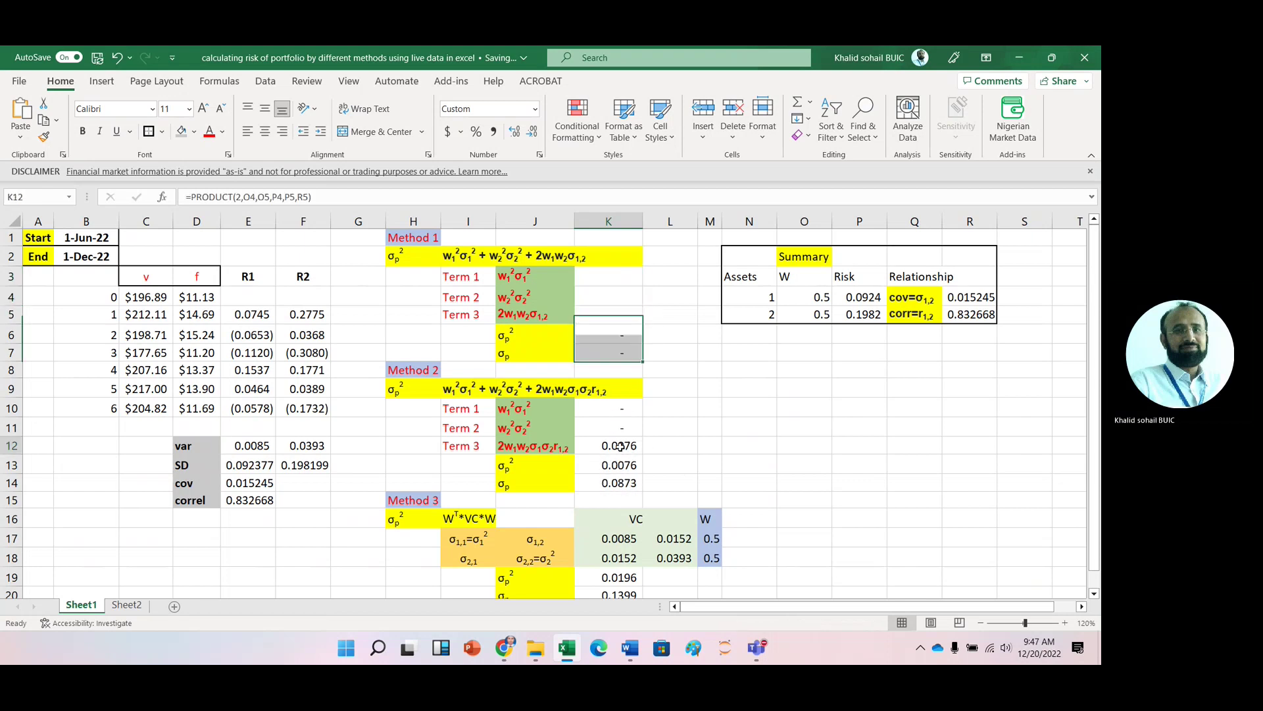
key(Delete)
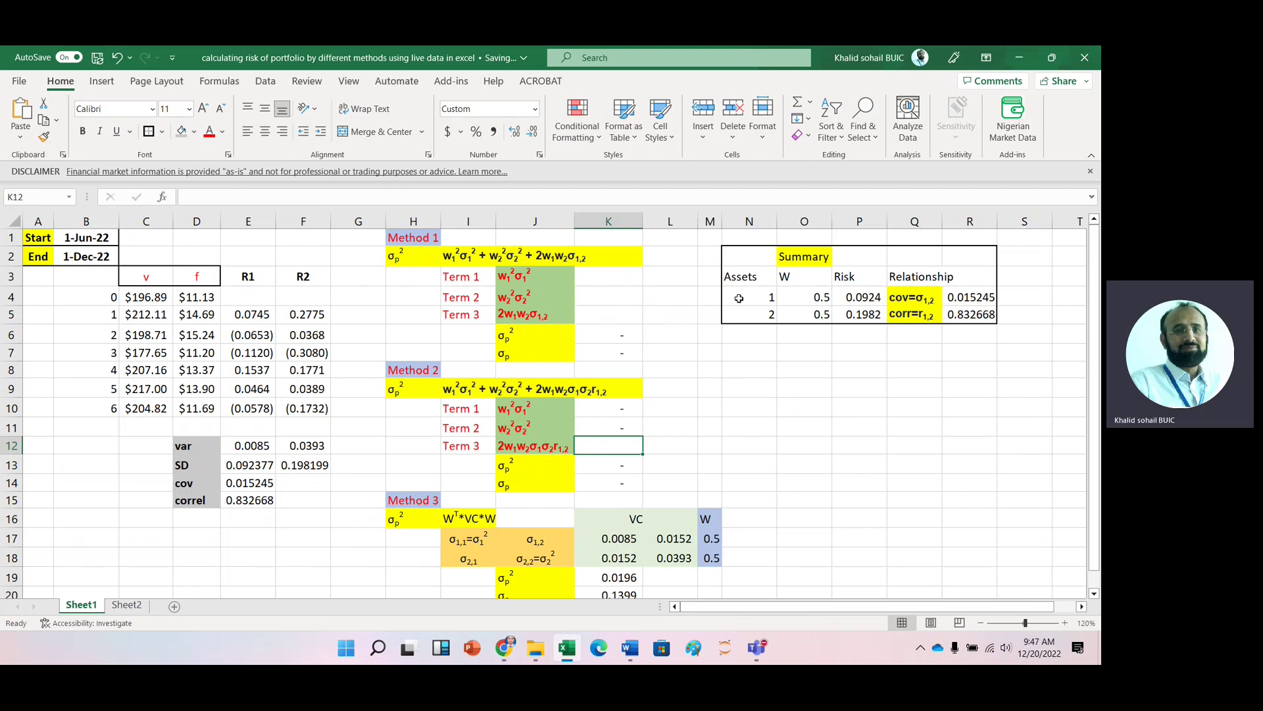
Enter =(O4*P4)^2 in K3 as Term 1 of Method 1, using asset 1's weight and risk
click(620, 273)
text(=)
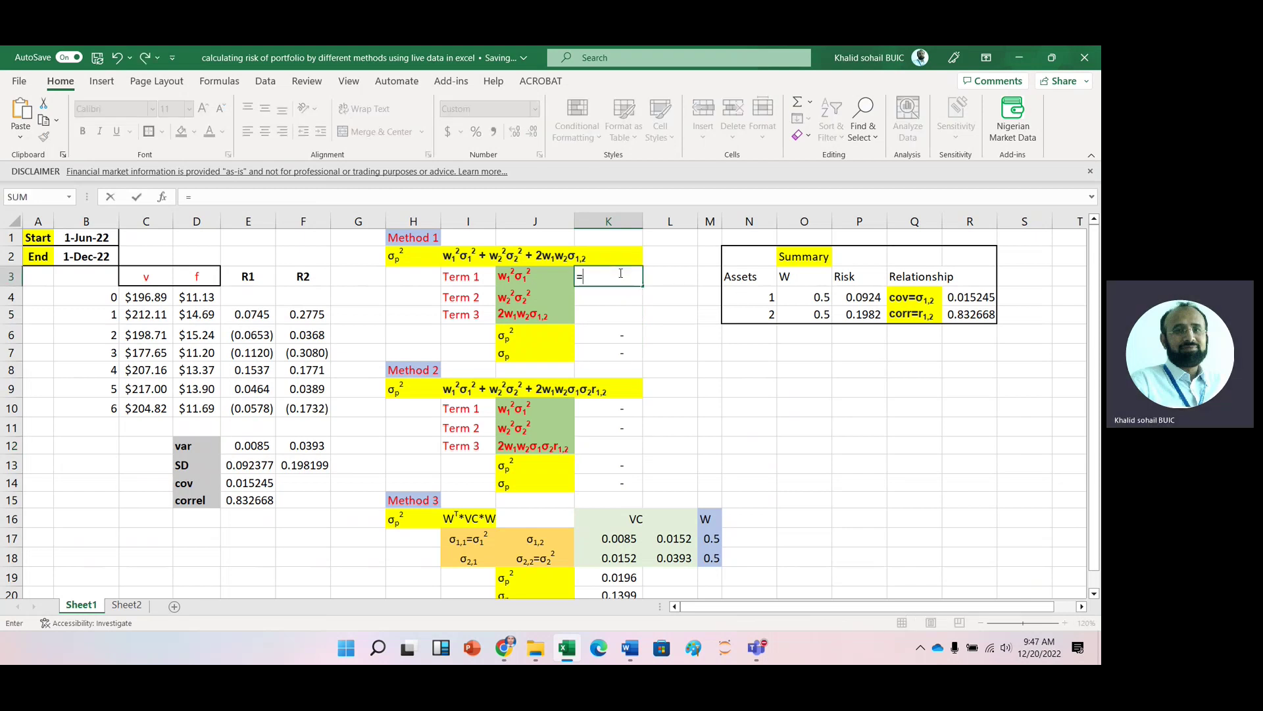
text(()
click(804, 294)
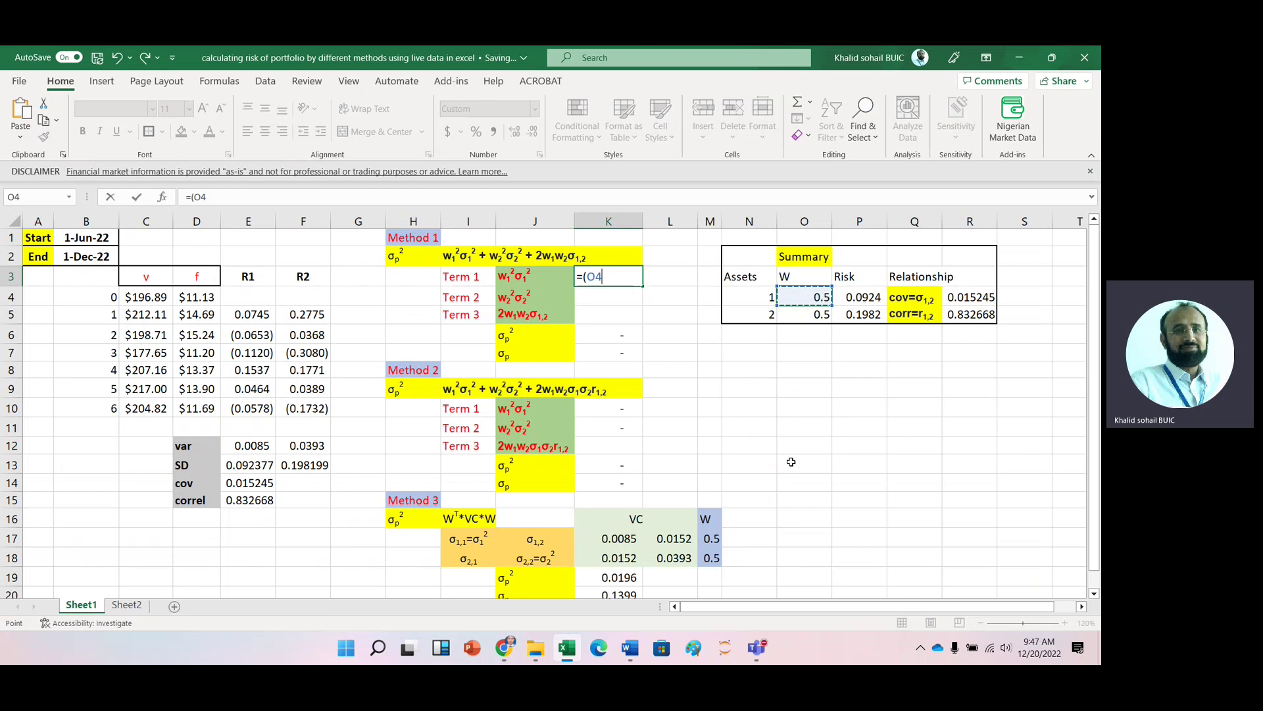
text(*)
click(853, 296)
text()^2)
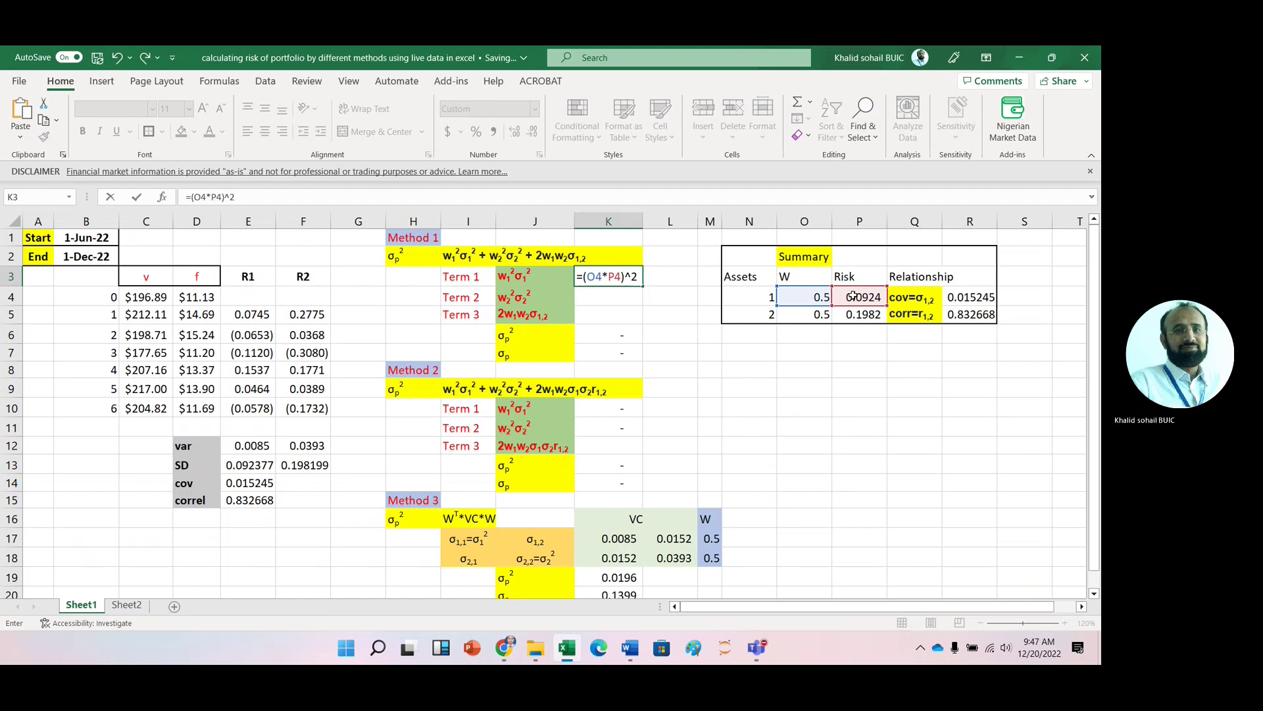
key(Return)
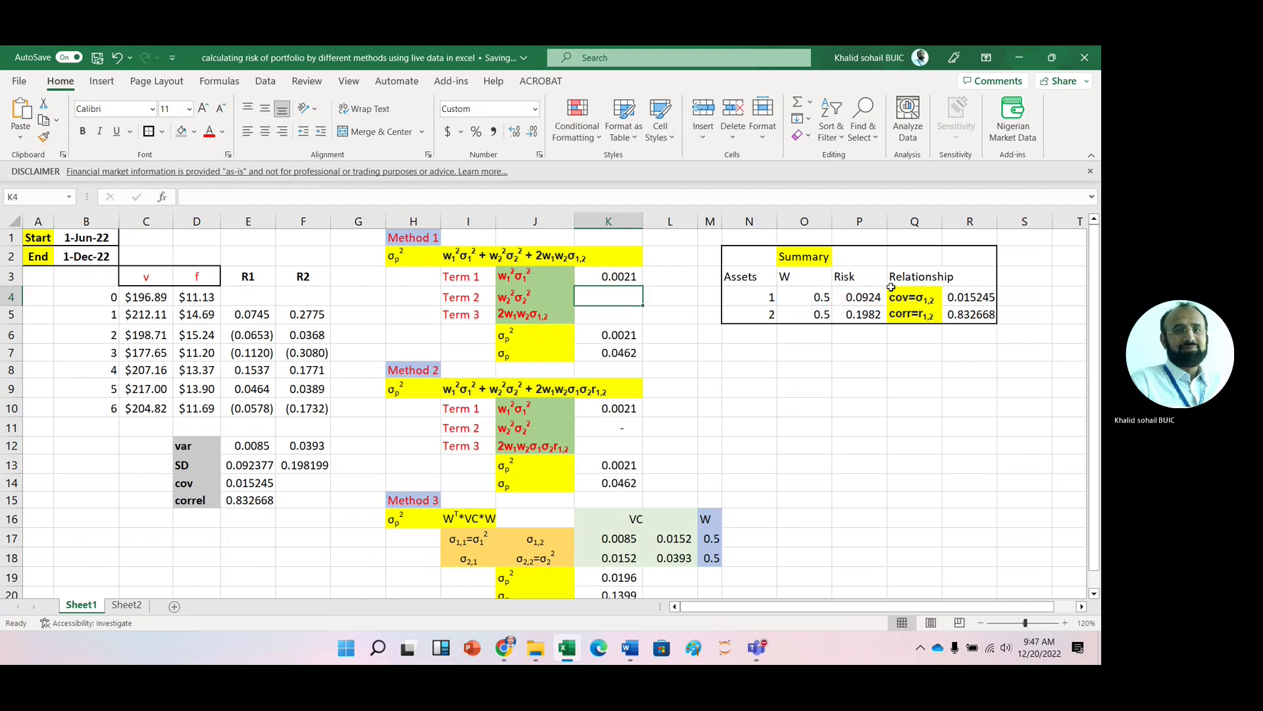
Fill the Term 1 formula from K3 down to K4 for Term 2 and check its cell references
click(632, 277)
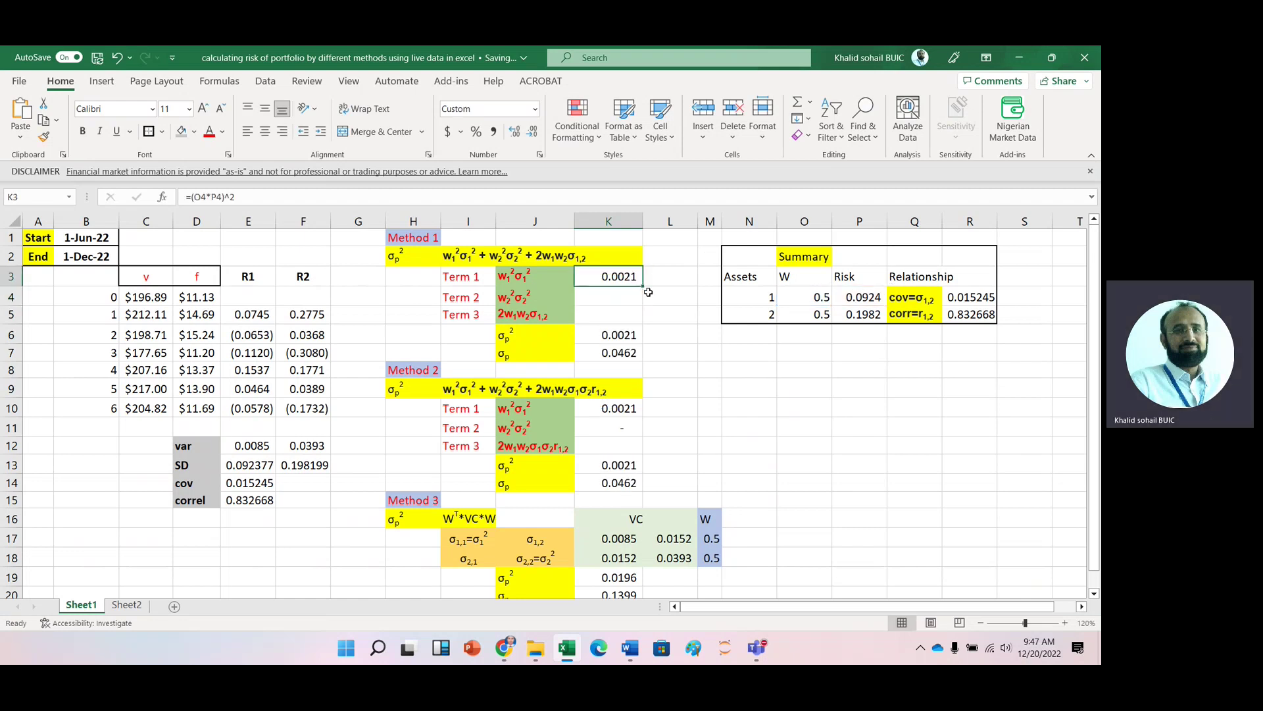
mouse_move(642, 287)
mouse_down()
mouse_move(641, 305)
mouse_move(625, 300)
mouse_up()
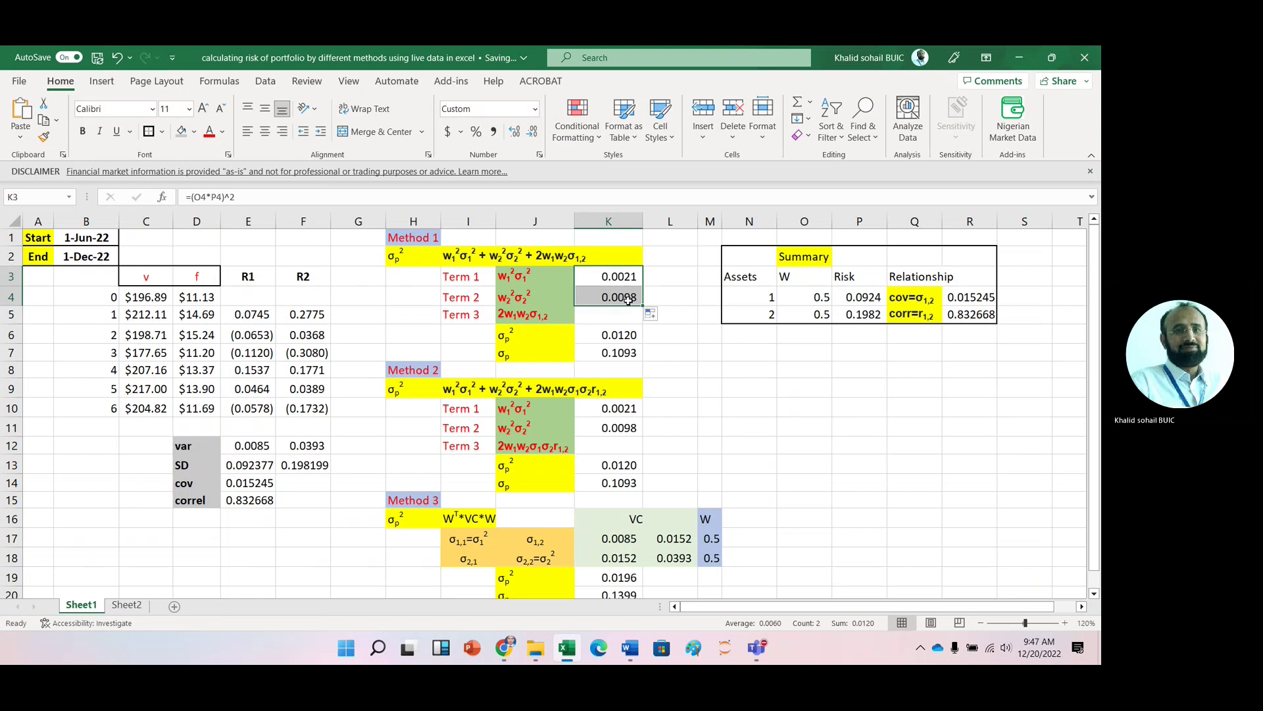
click(619, 297)
key(F2)
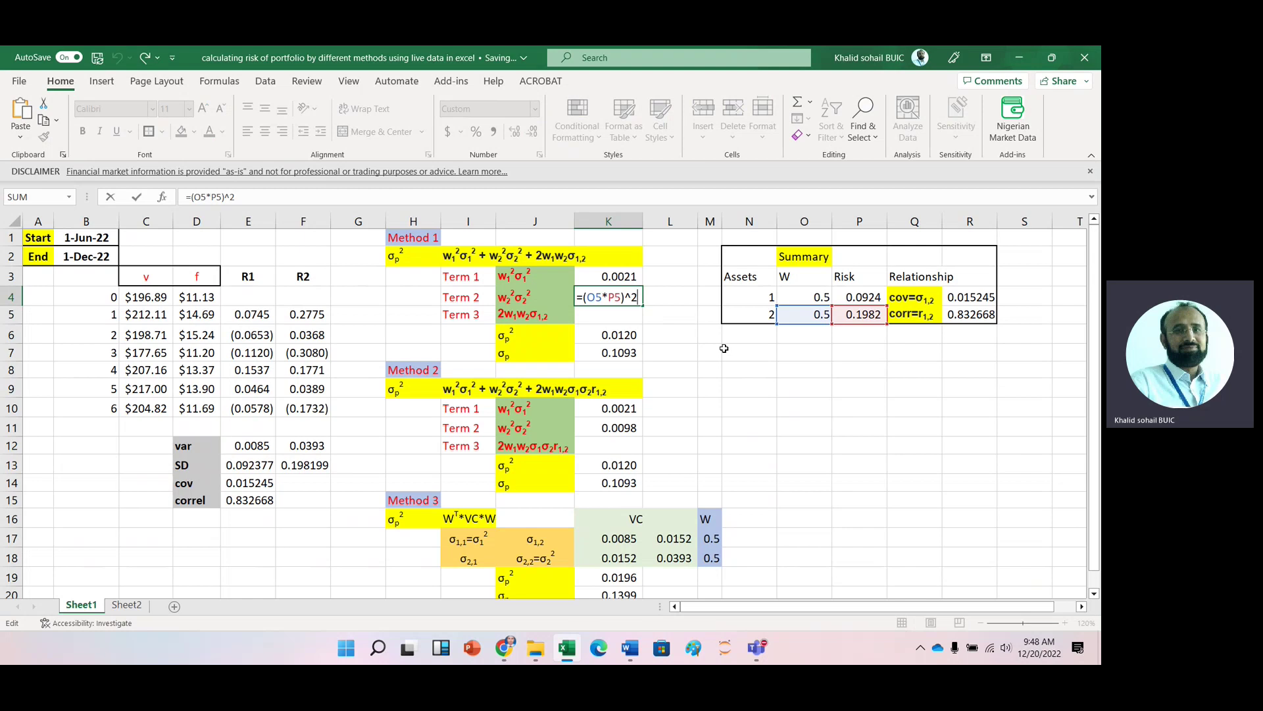
key(Return)
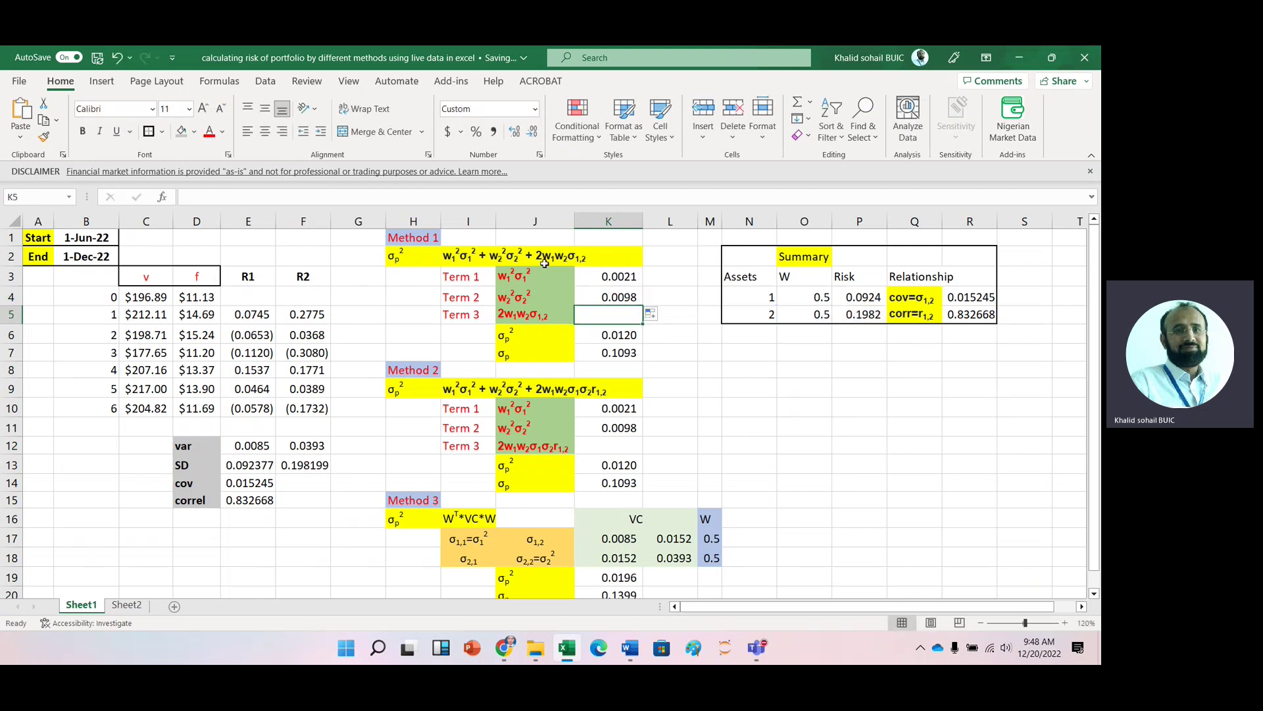
Enter =2*P4*P5*R4 in K5 as Term 3 of Method 1 and reselect the cell to review its formula
text(=2)
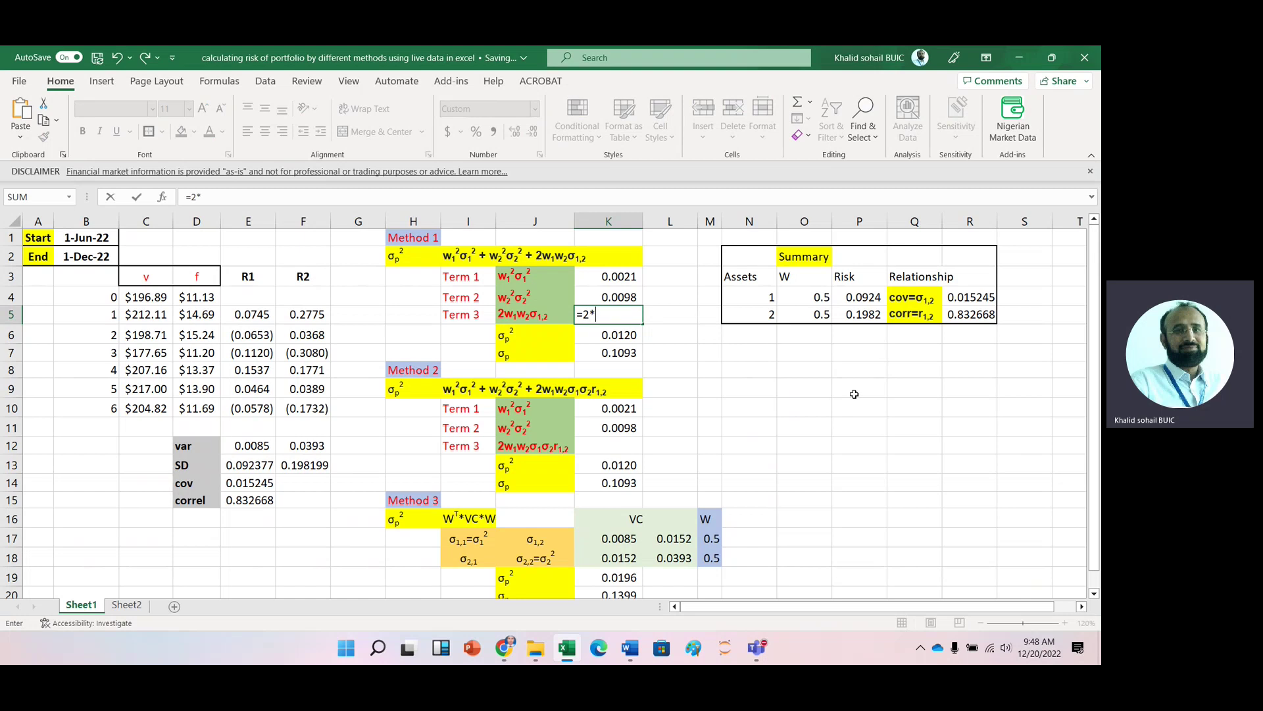
text(*)
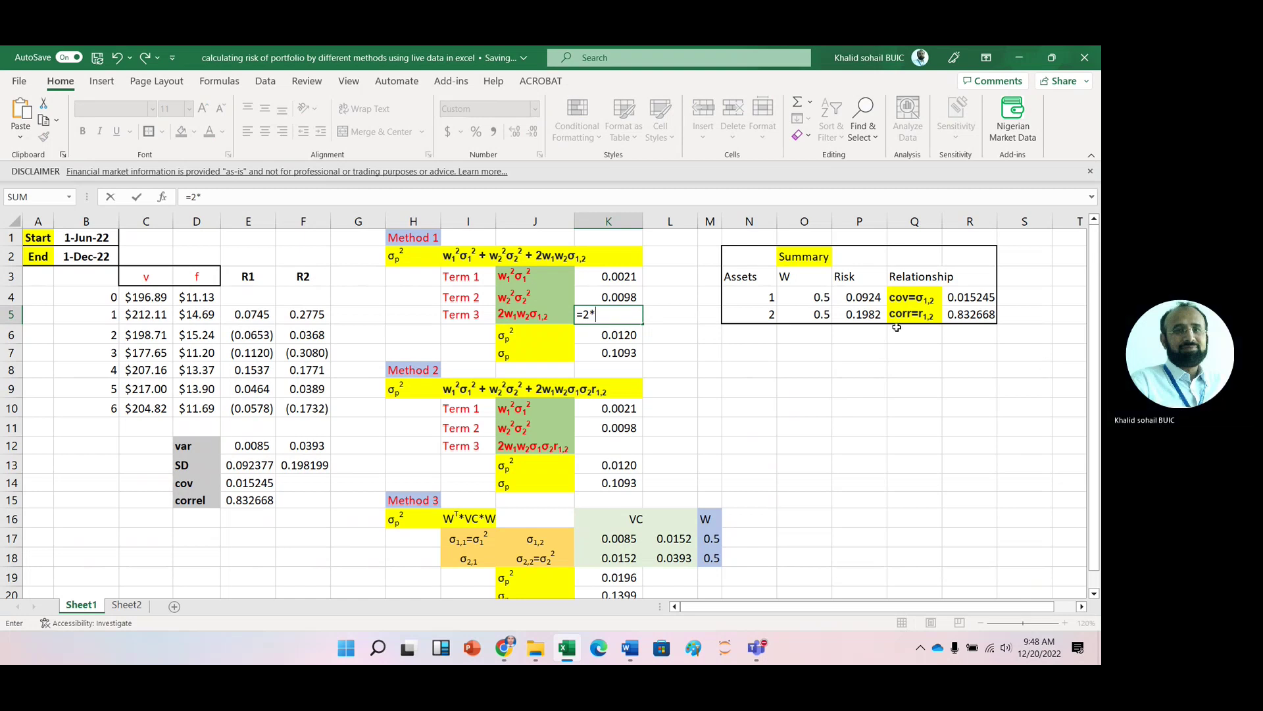
click(857, 298)
text(,)
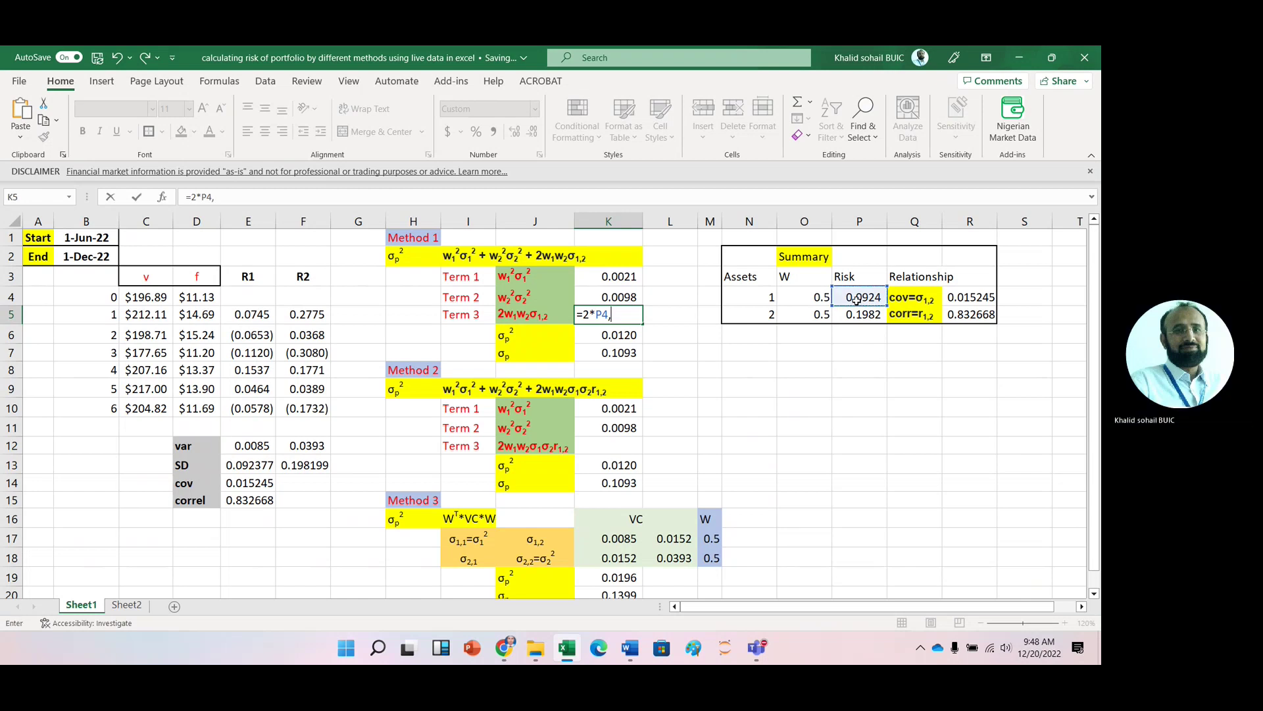
click(851, 316)
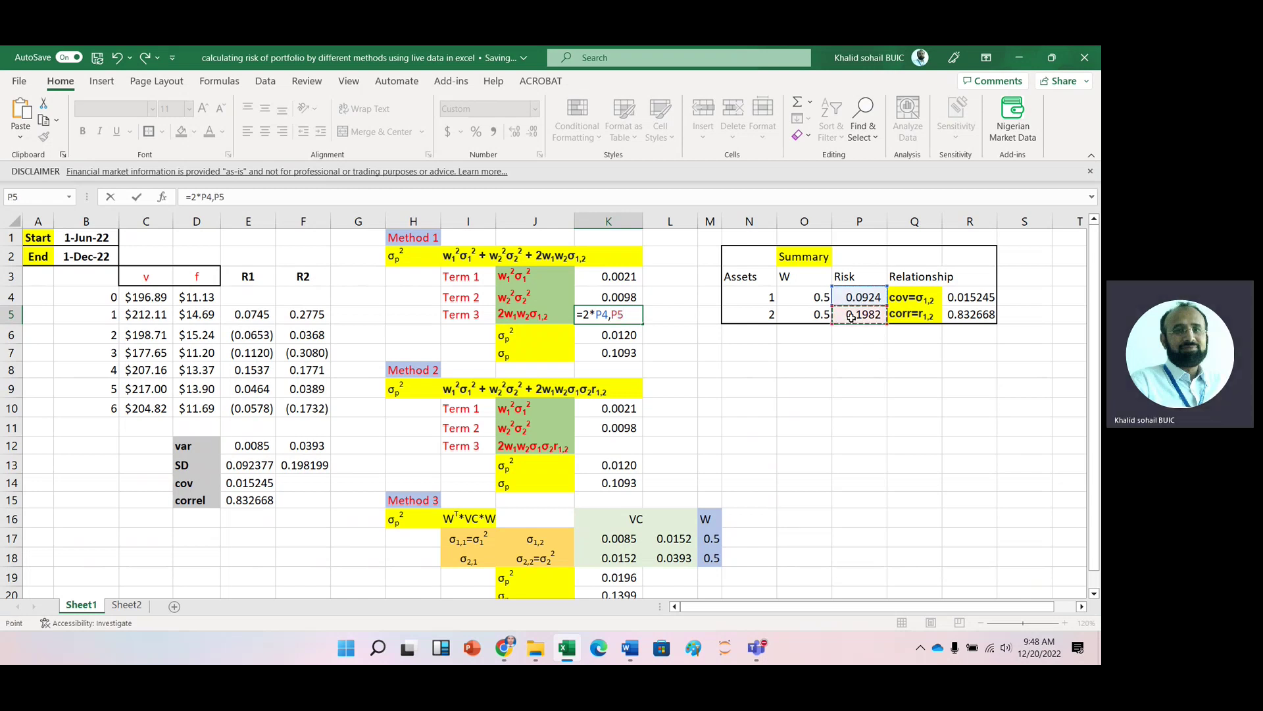
key(BackSpace)
key(BackSpace)
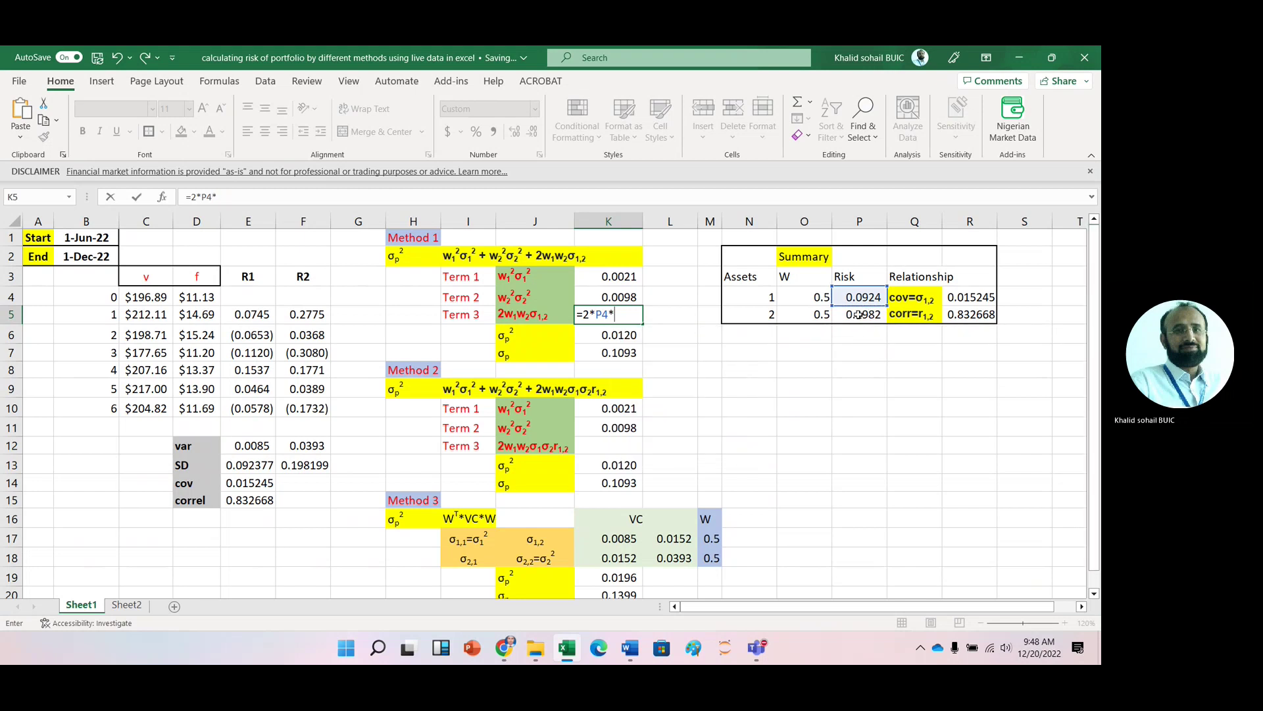
click(855, 315)
text(*)
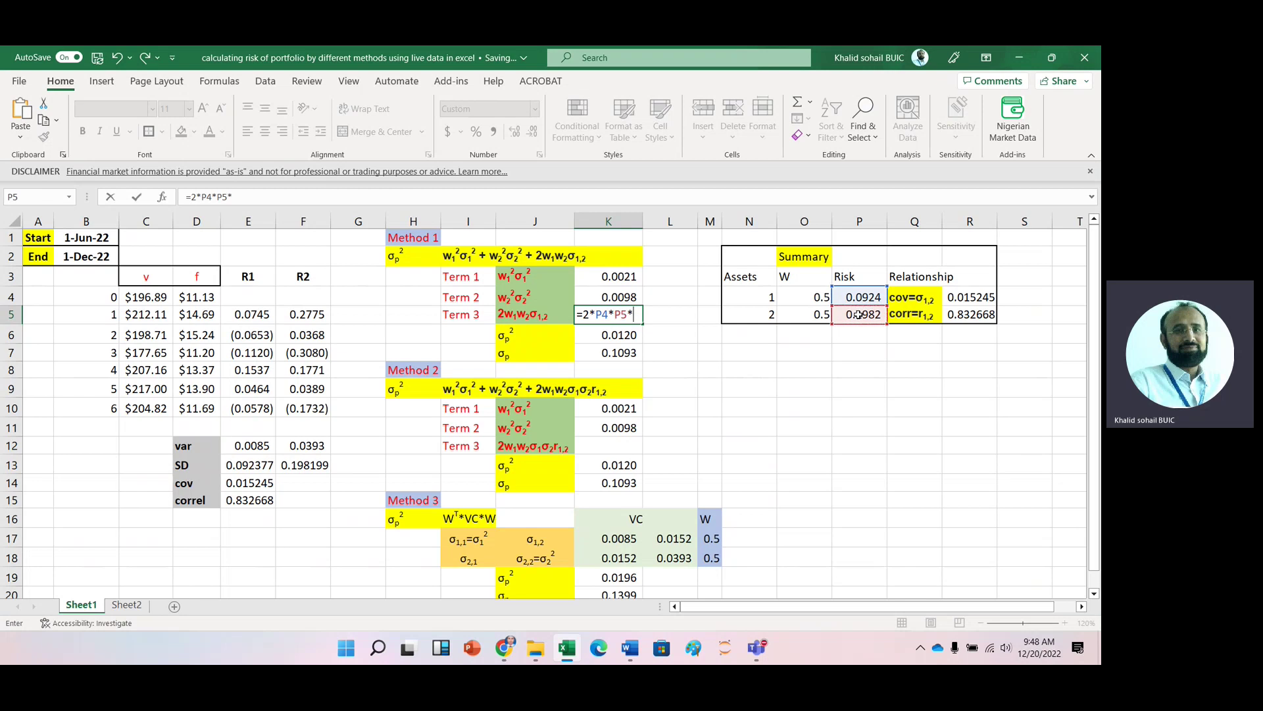
click(965, 300)
key(Return)
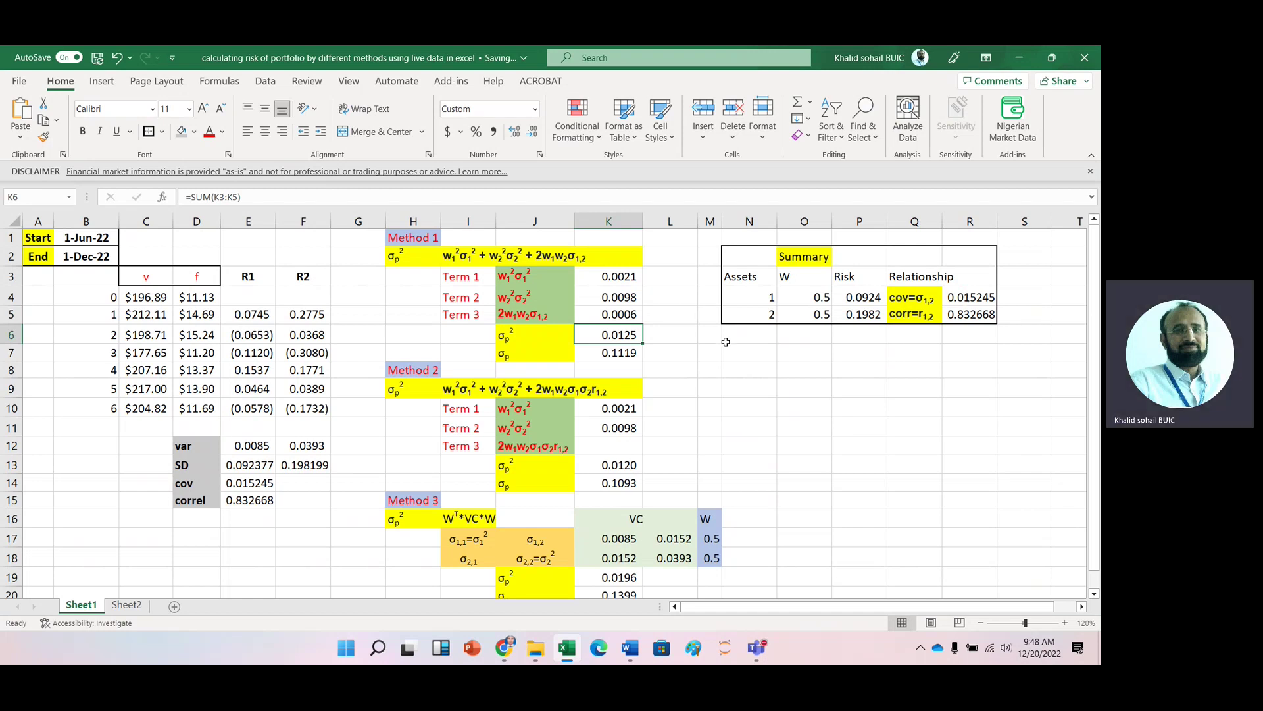
click(619, 315)
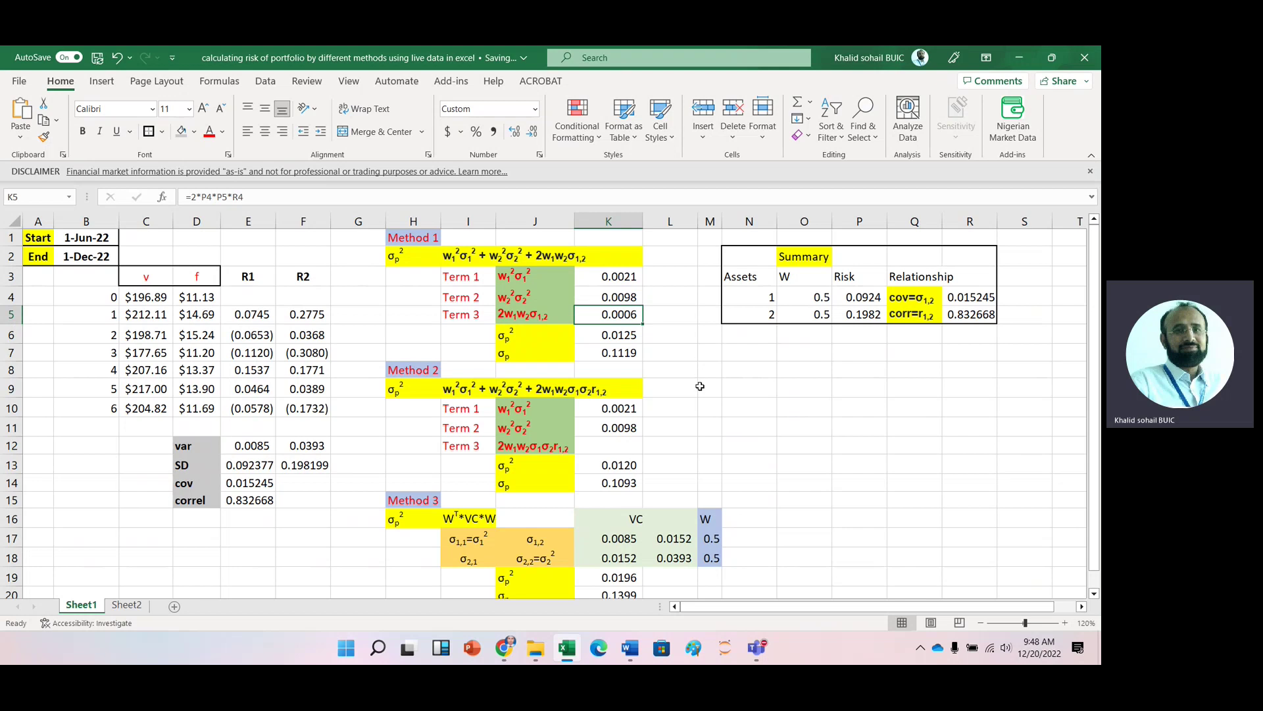
Replace Term 3 of Method 1 in K5 with =2*O4*O5*R4, using both asset weights and the covariance
text(=)
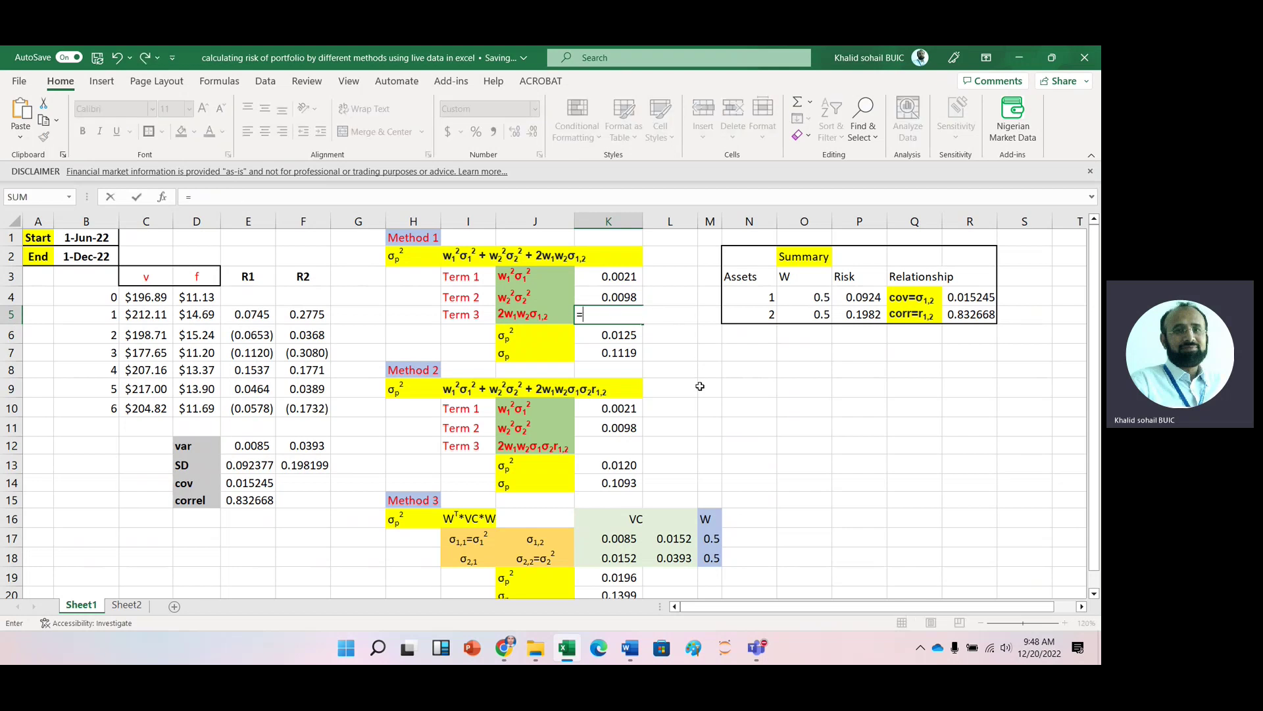
text(2*)
click(807, 298)
text(*)
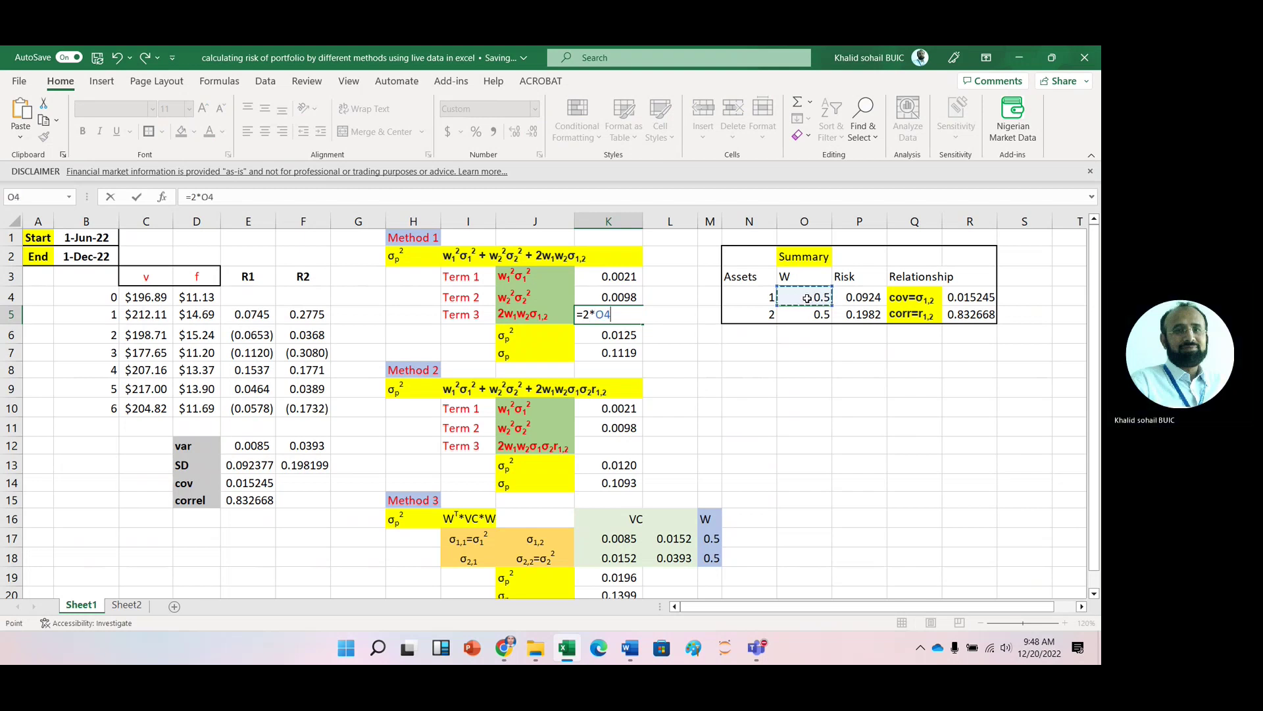
click(809, 316)
text(*)
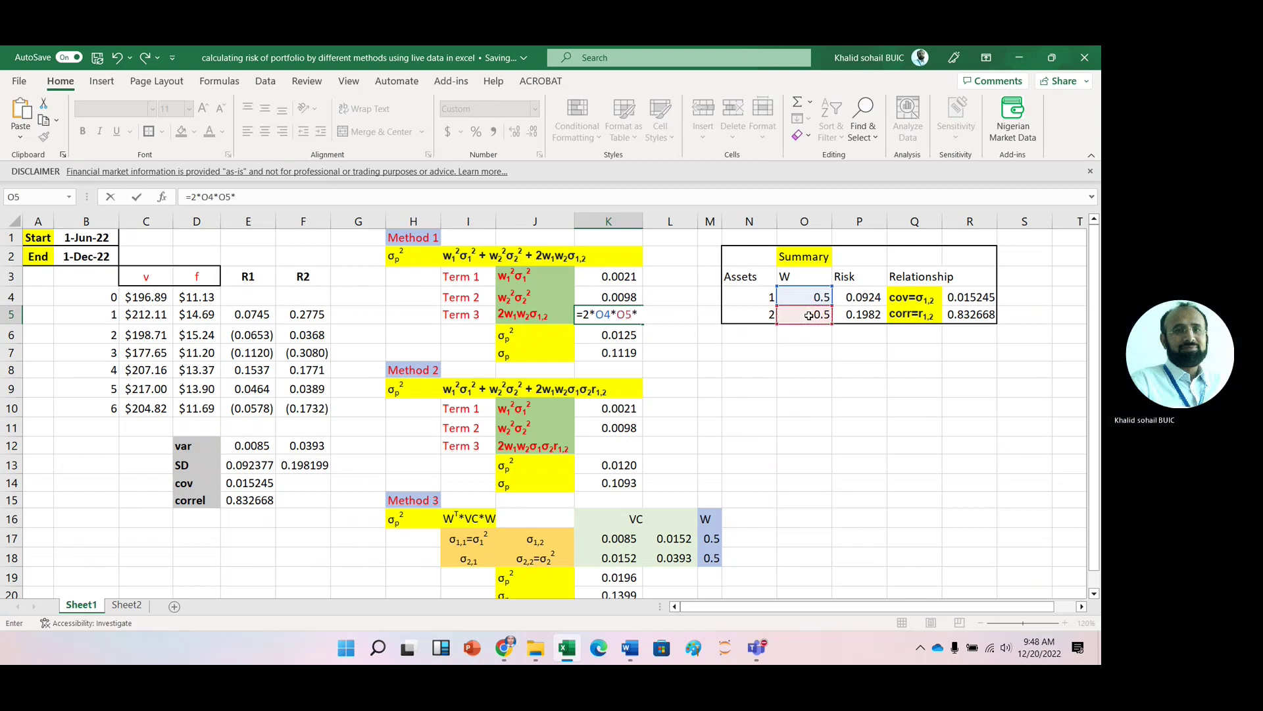
click(964, 296)
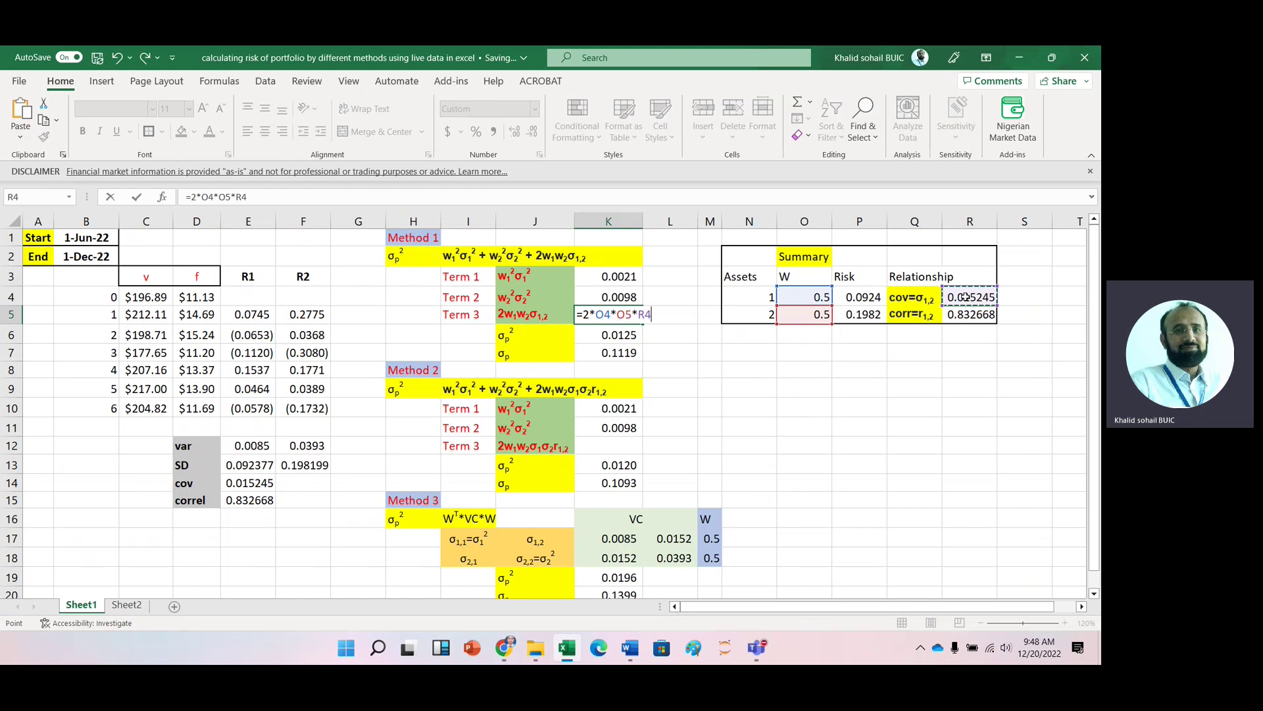
key(Return)
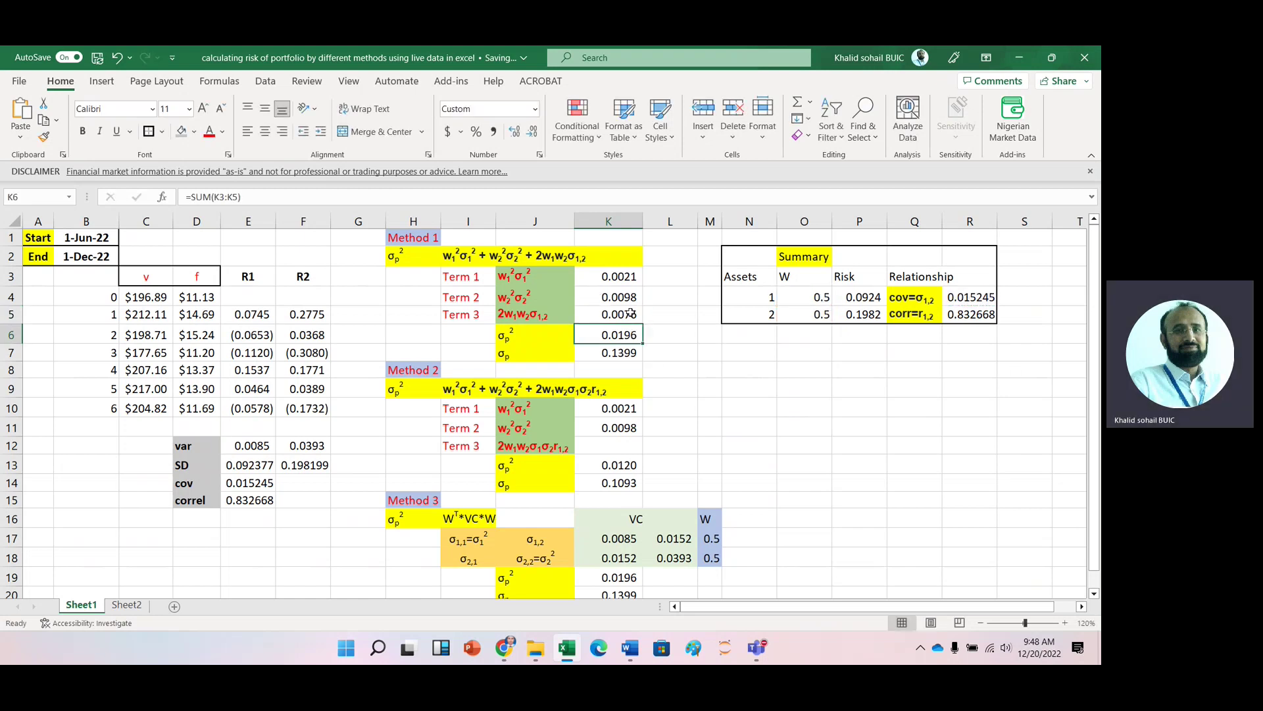
Clear K6, re-enter Method 1's portfolio variance as the sum of K3:K5, and check the standard deviation formula in K7
key(Delete)
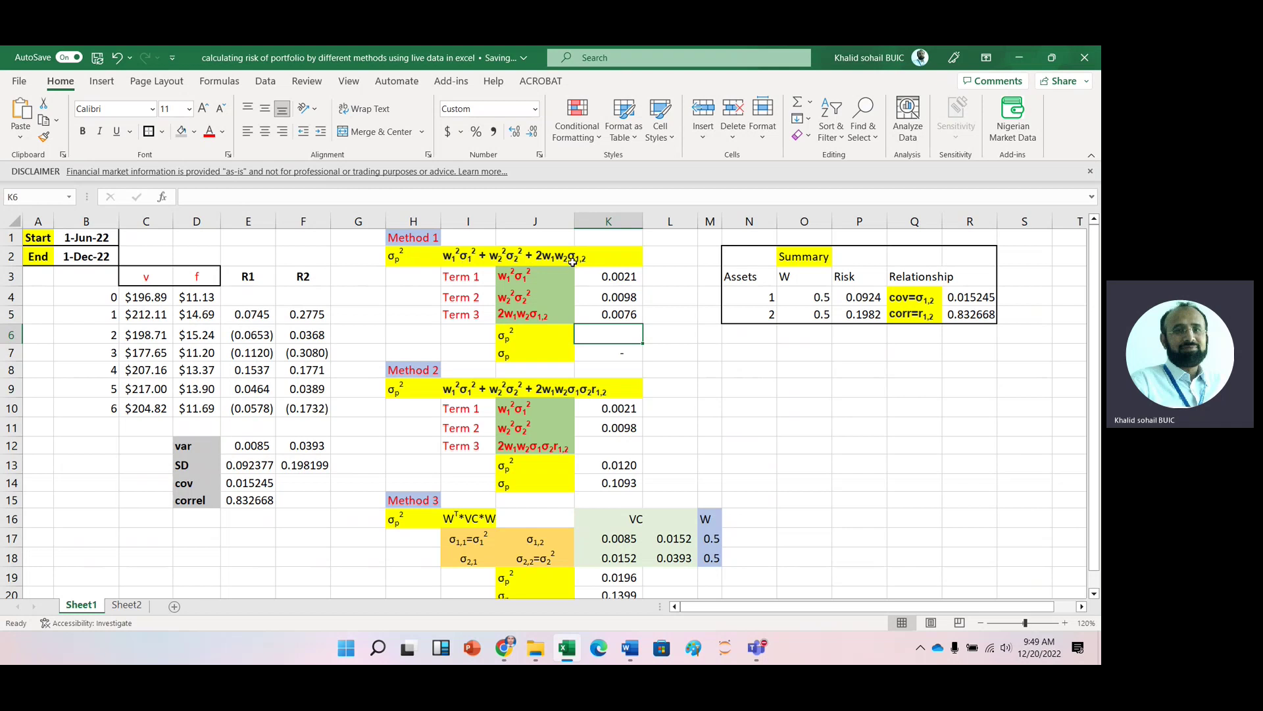
click(800, 102)
click(800, 102)
click(616, 351)
key(F2)
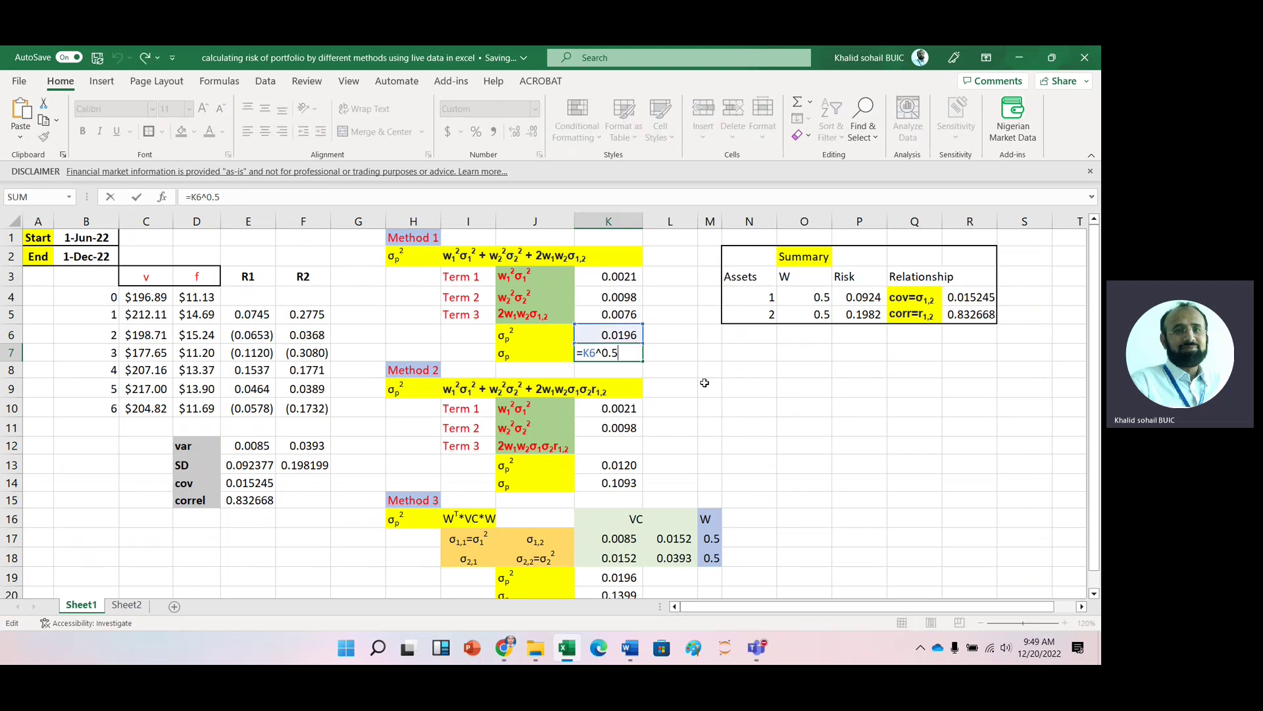
key(Escape)
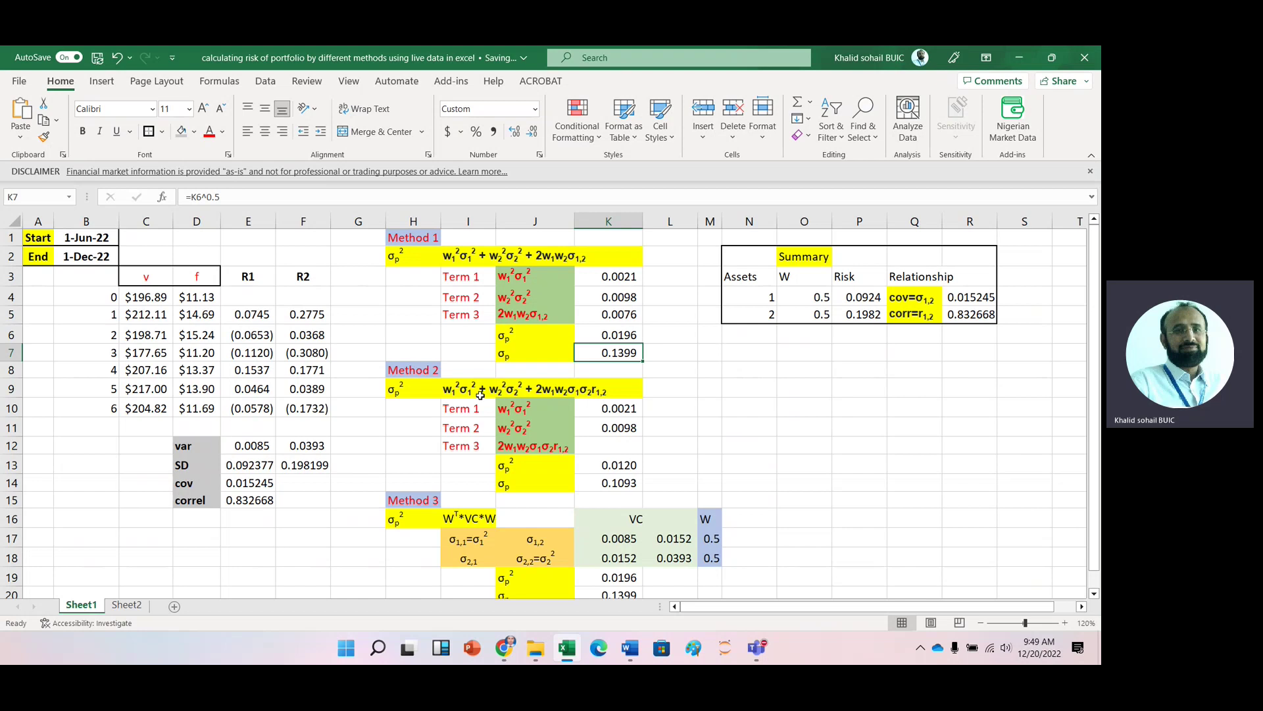
Enter =PRODUCT(2,O4,O5,P4,P5,R5) in K12 as Term 3 of Method 2
click(676, 404)
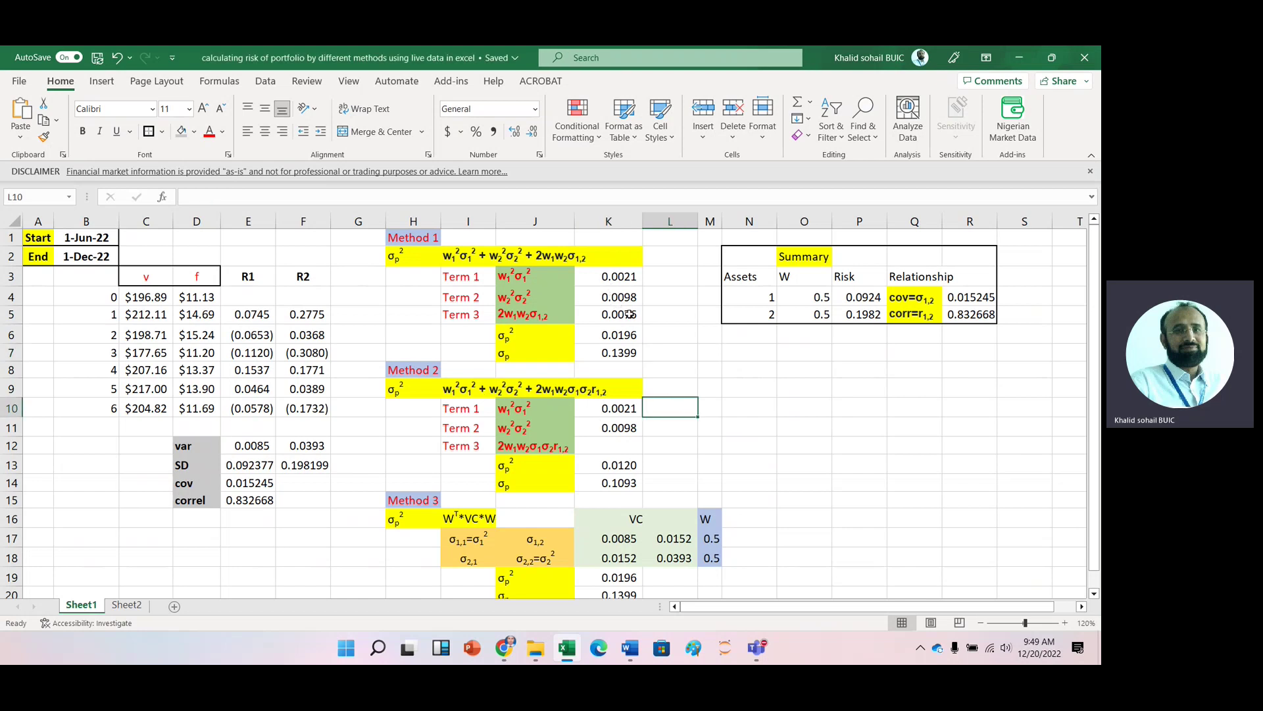
click(614, 447)
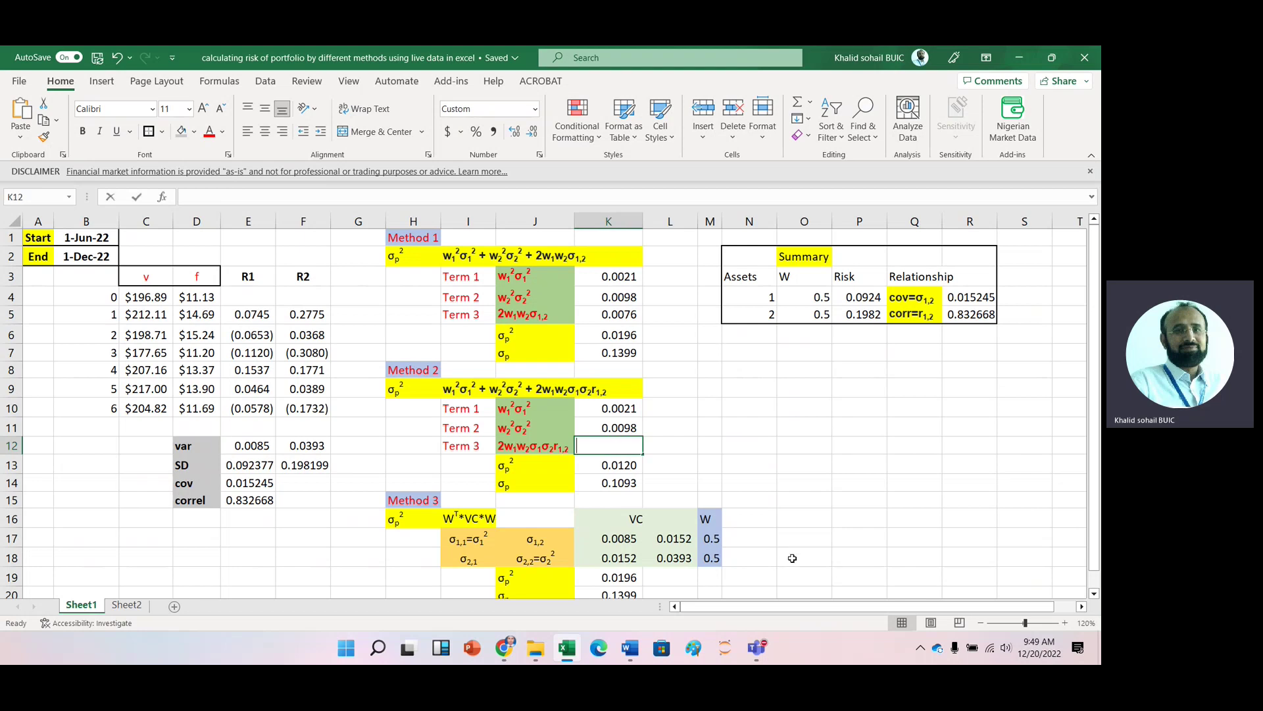
text(=prd)
key(BackSpace)
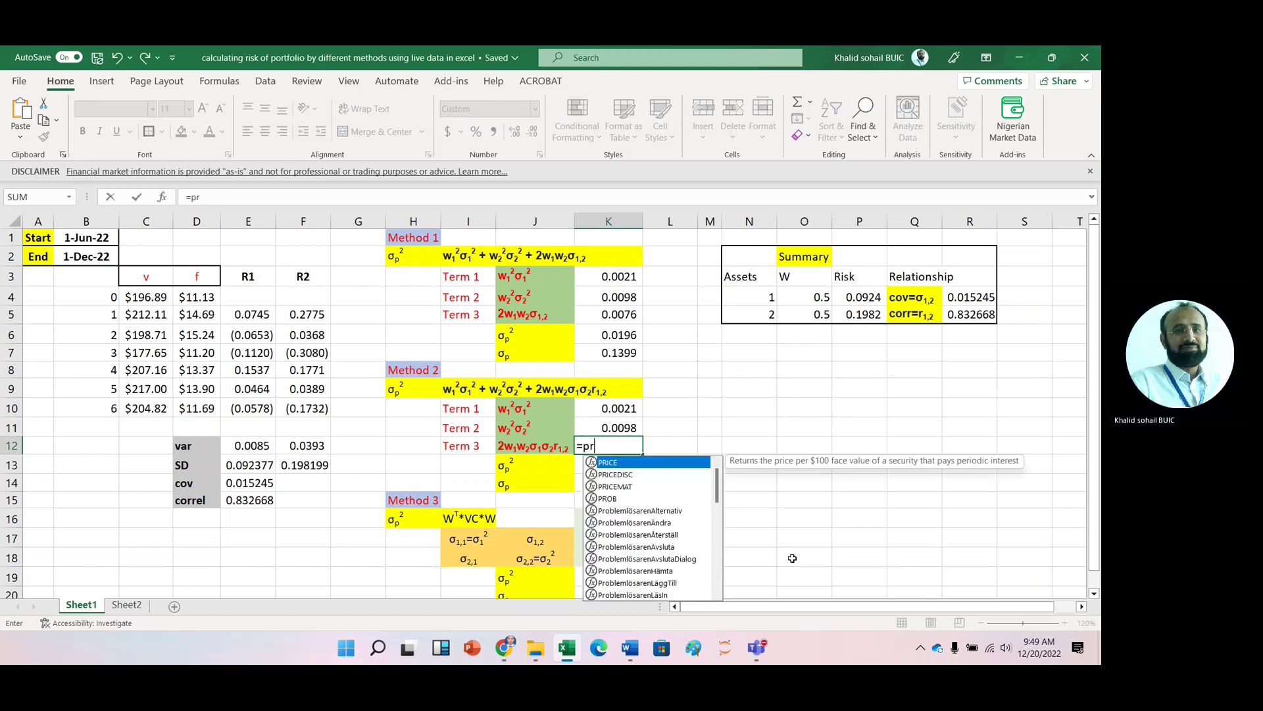
text(od)
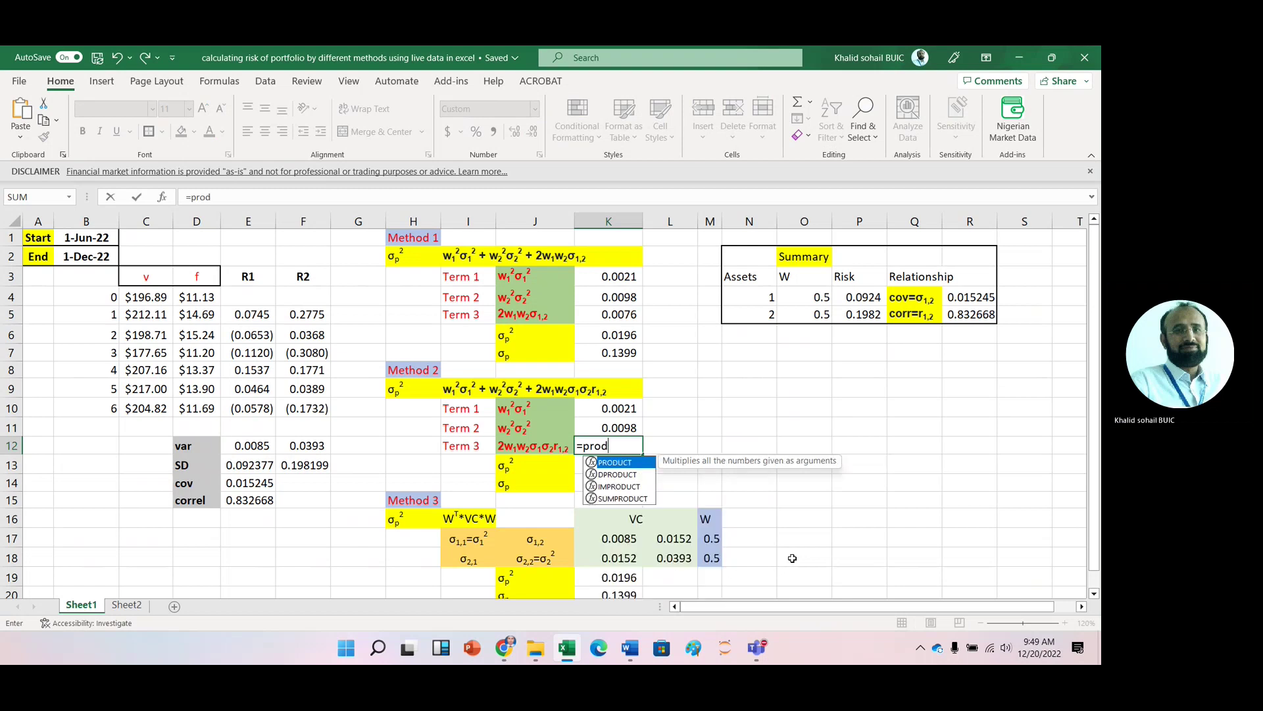
key(Tab)
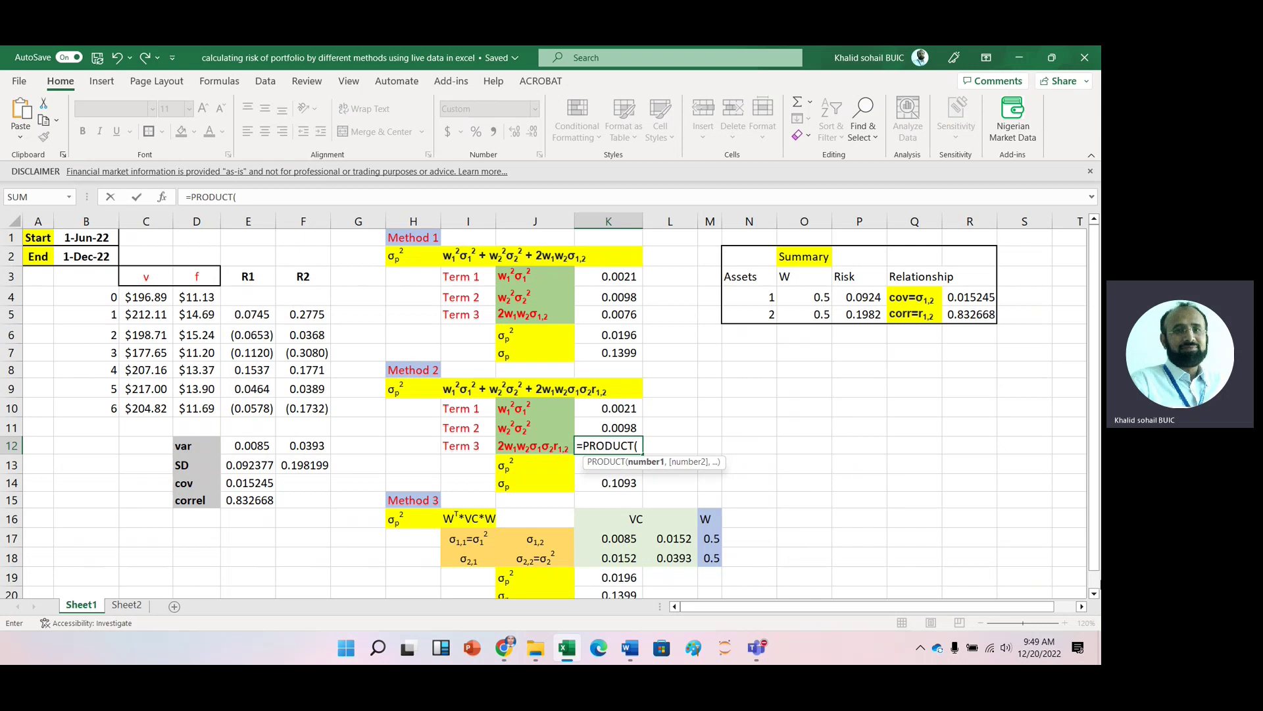
text(2,)
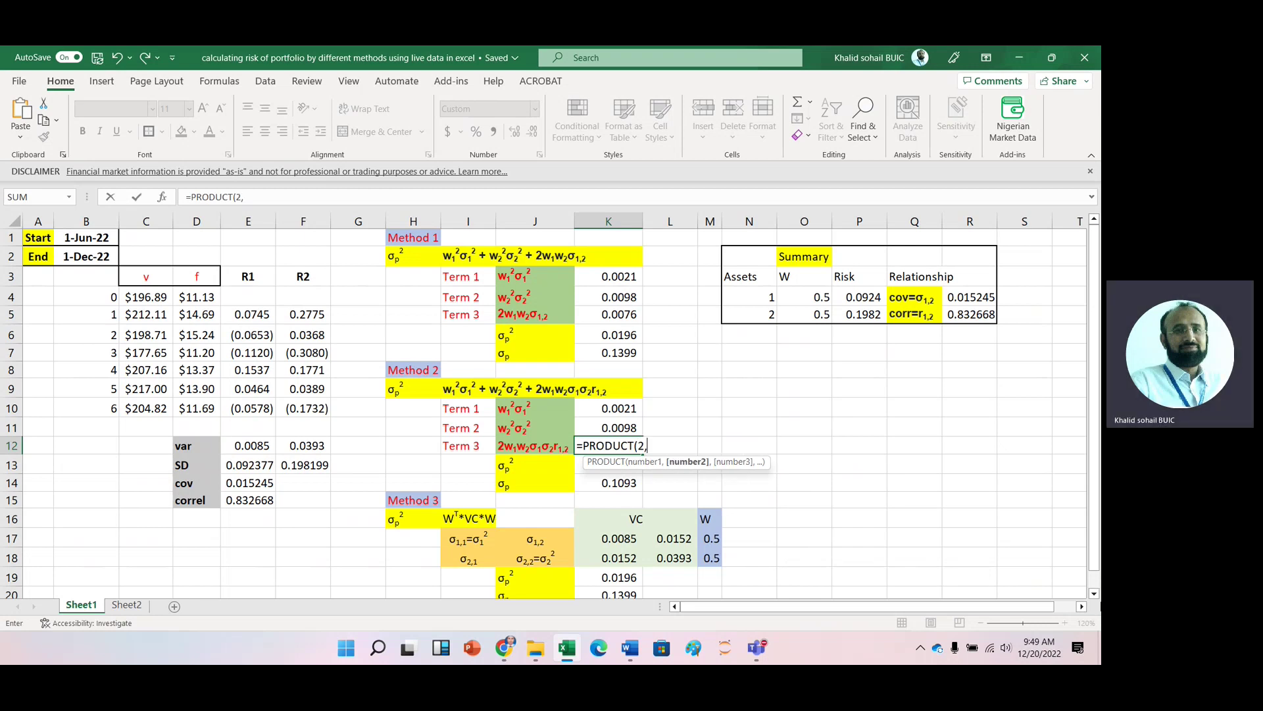
click(814, 297)
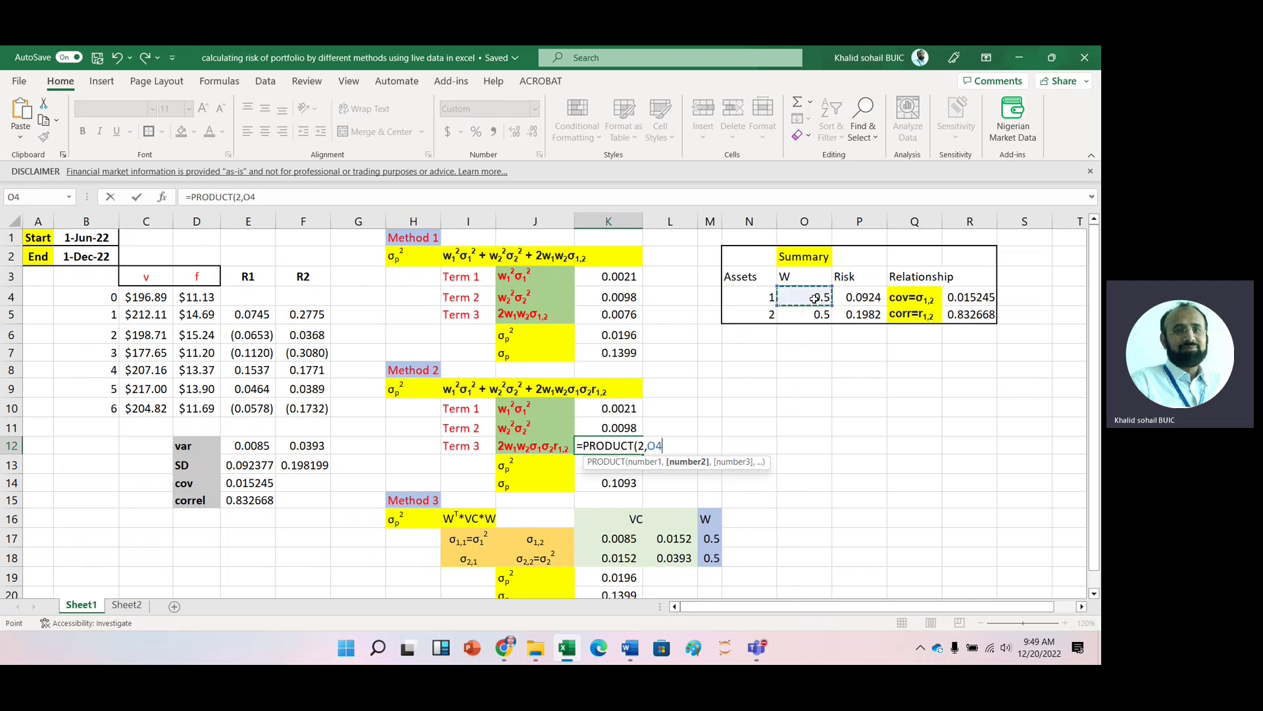
text(,)
click(810, 314)
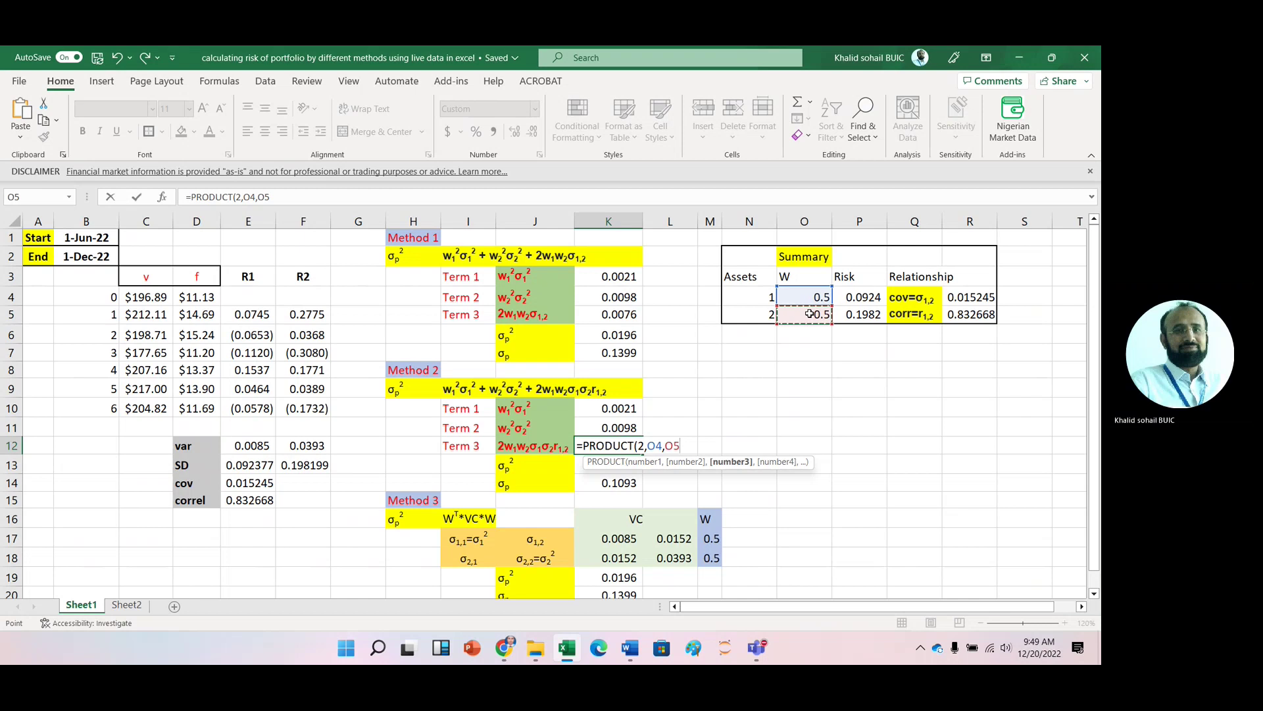
text(,)
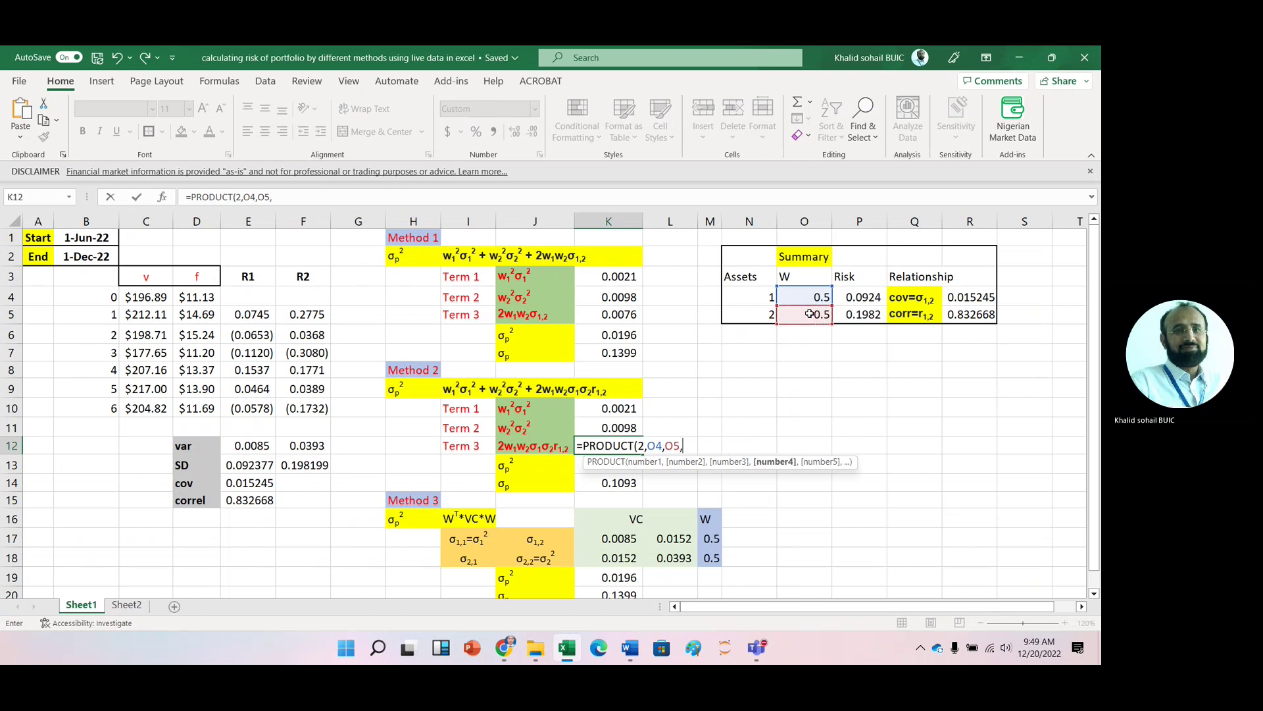
click(860, 293)
text(,)
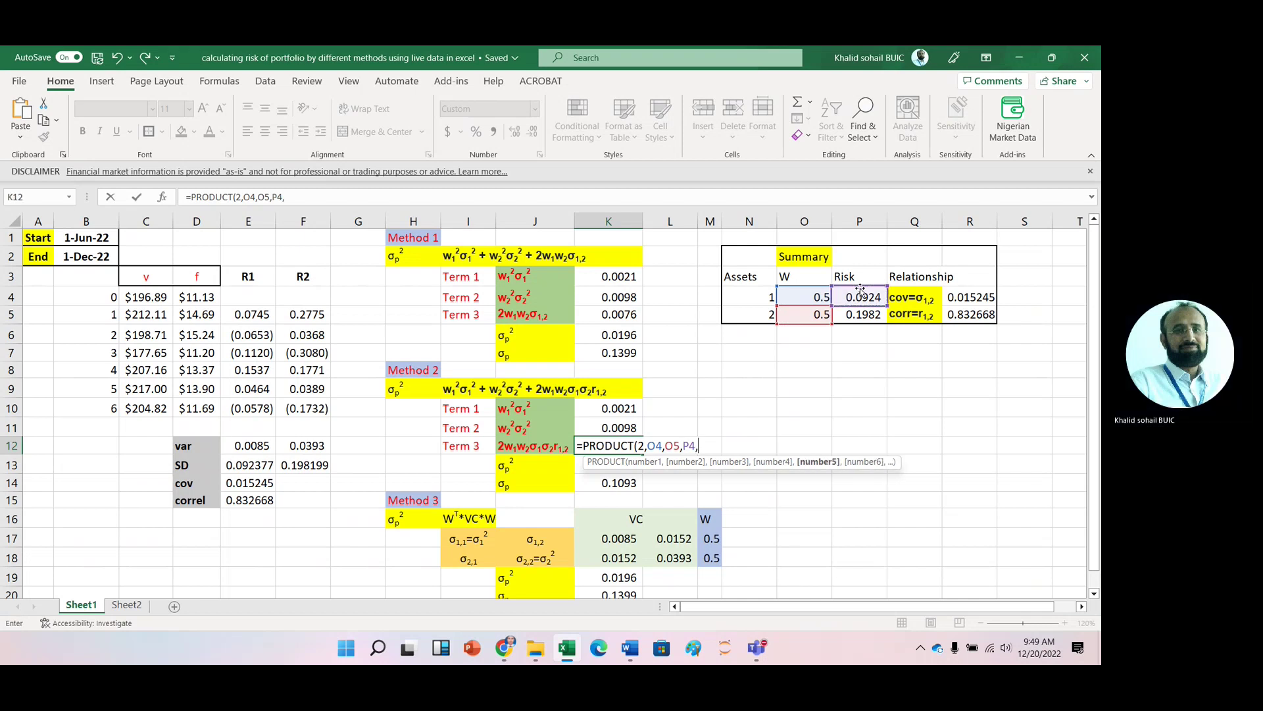
click(864, 314)
text(,)
click(964, 315)
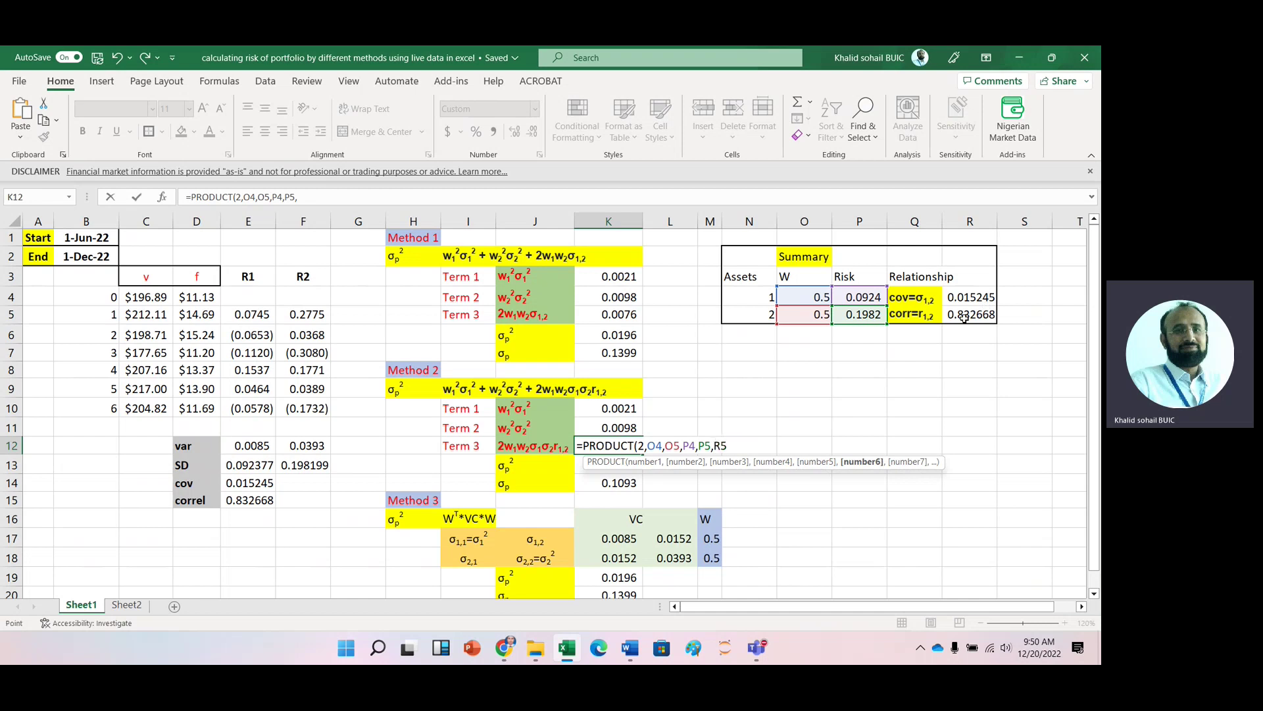
text())
key(Return)
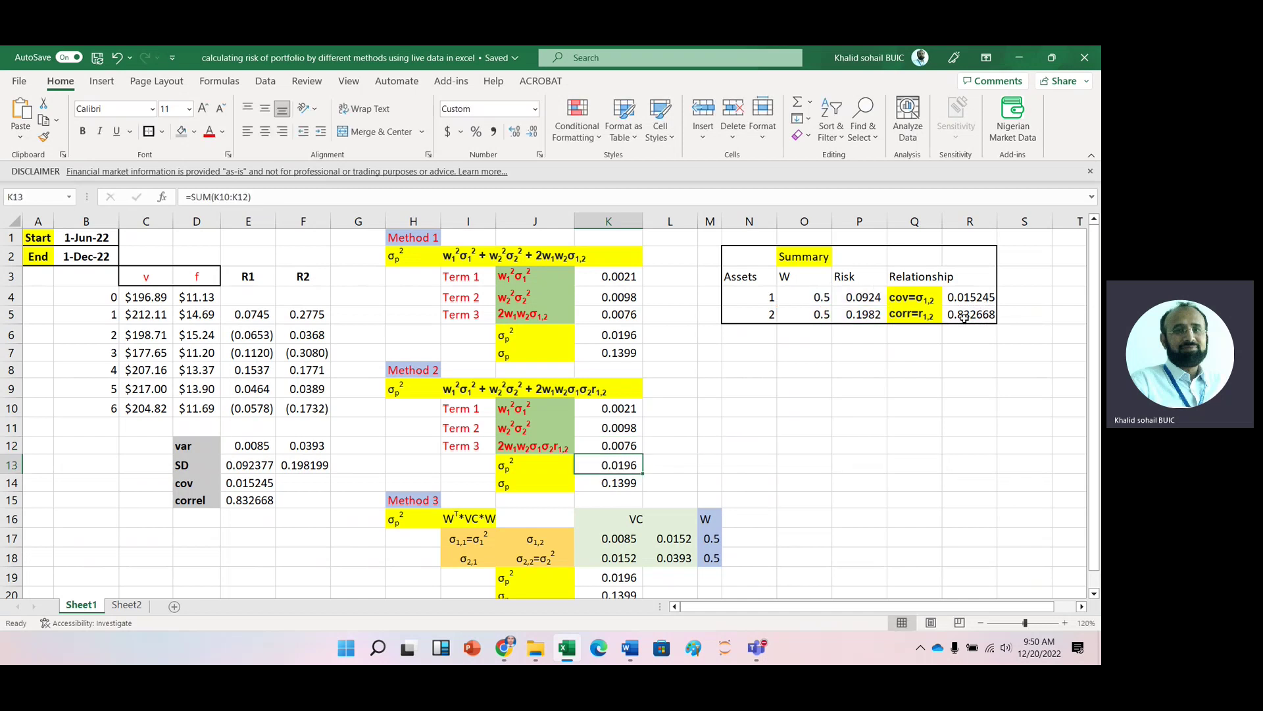
Color the portfolio standard deviations of Method 1 in K7 and Method 2 in K14 red
click(619, 351)
click(209, 131)
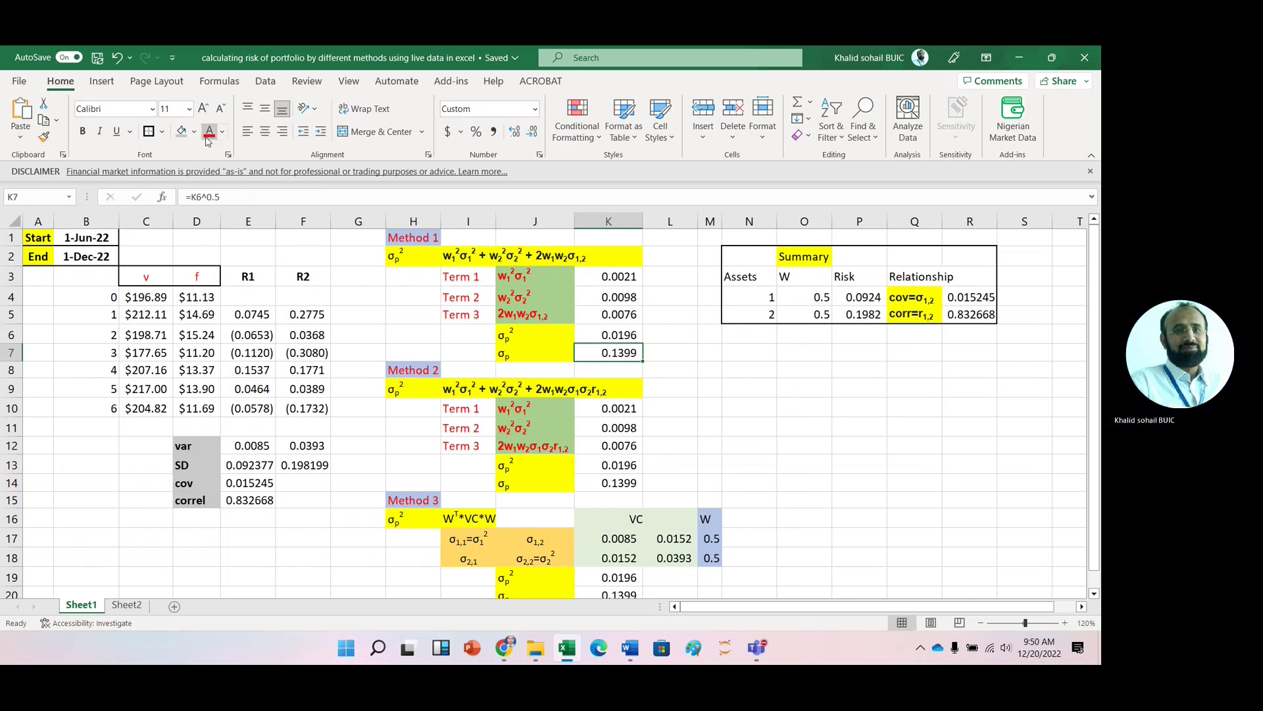
click(619, 480)
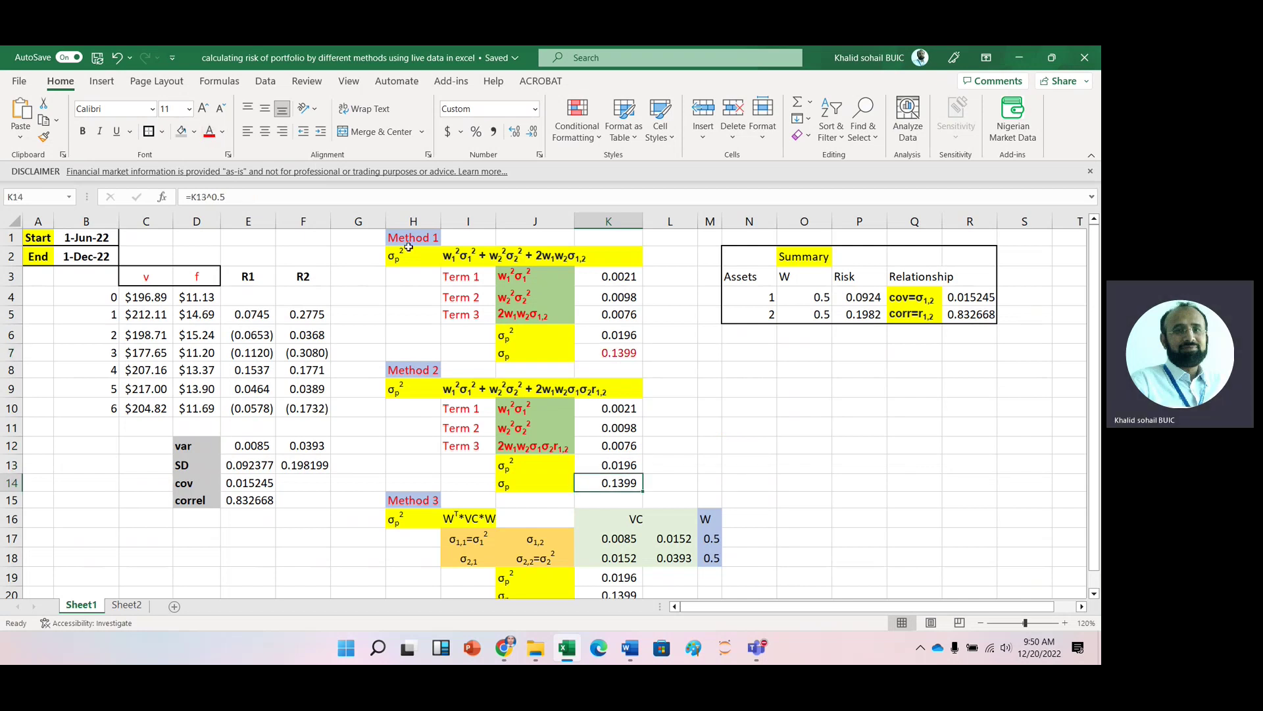
click(210, 131)
Clear Method 3's portfolio variance formula from K19
click(612, 577)
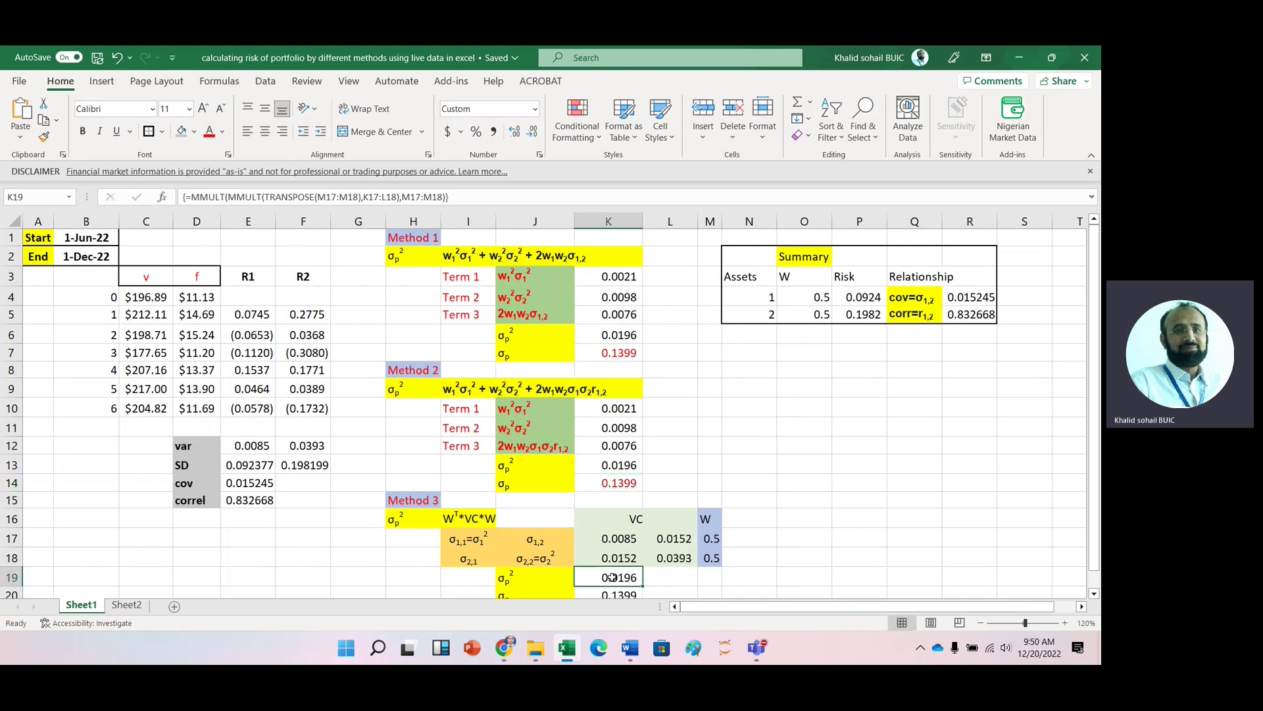
key(Delete)
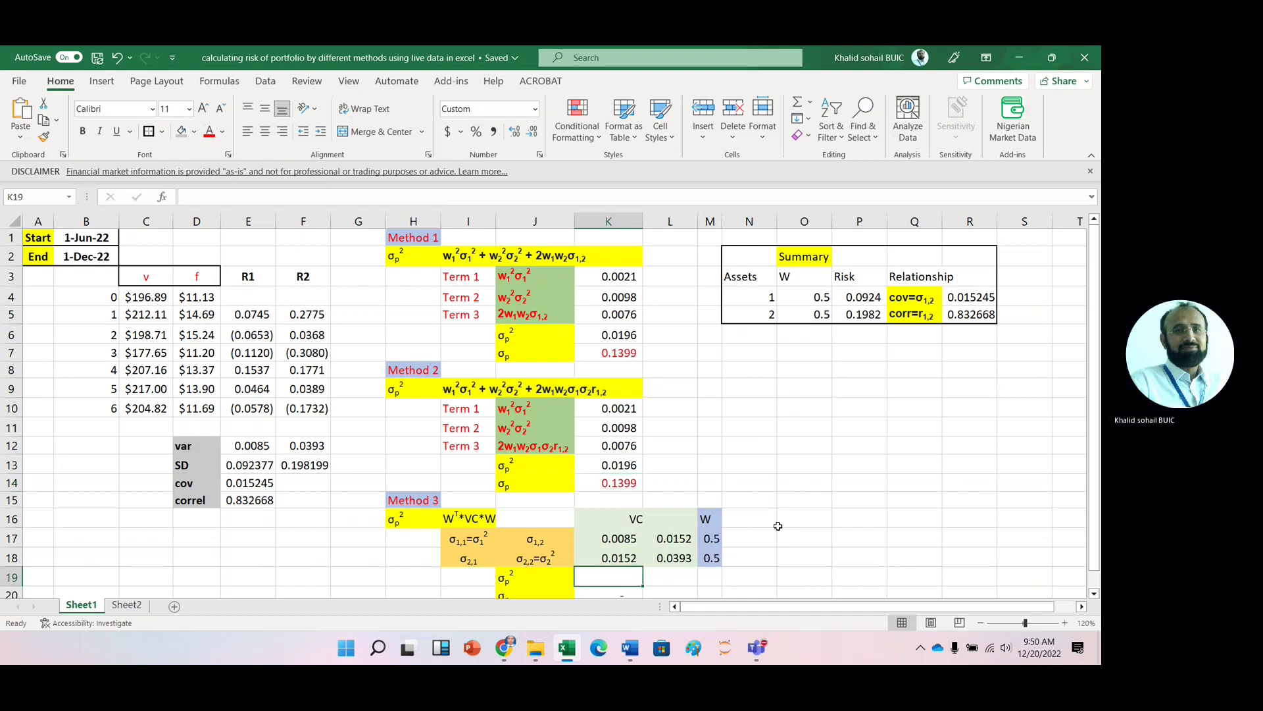
click(750, 450)
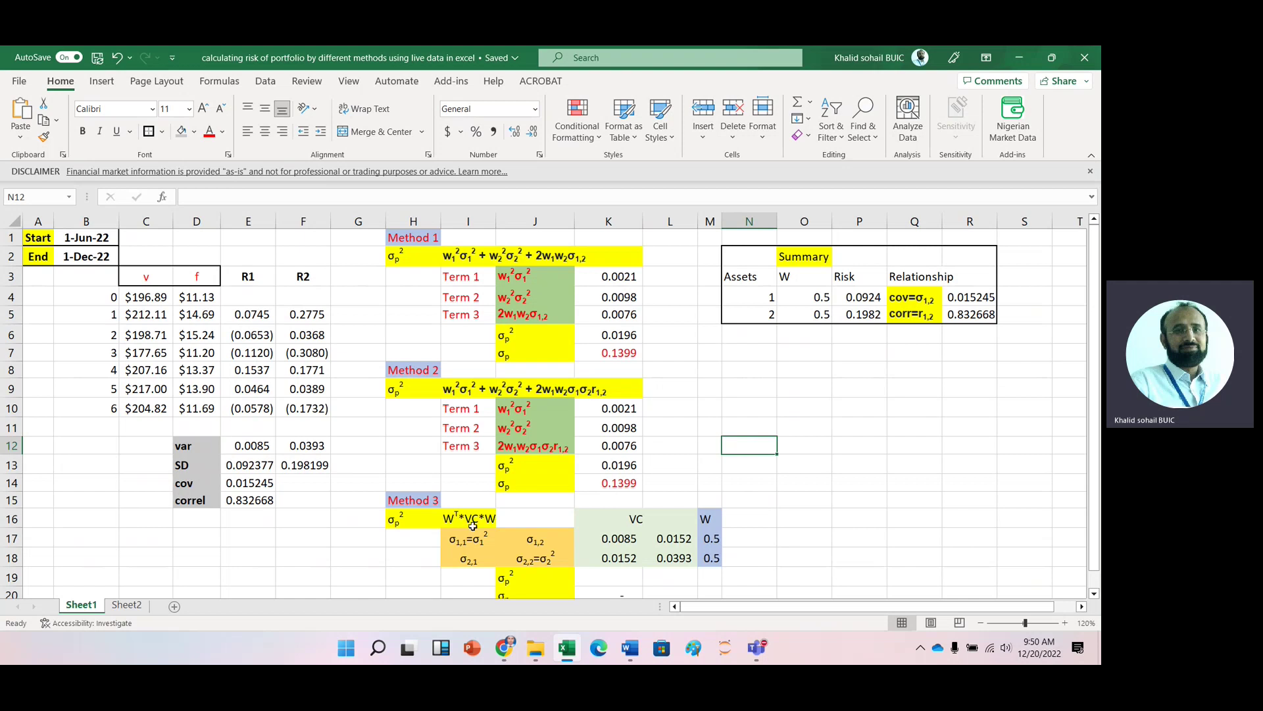
Examine the cell references behind the four variance-covariance matrix entries in K17:L18 without changing them
click(616, 541)
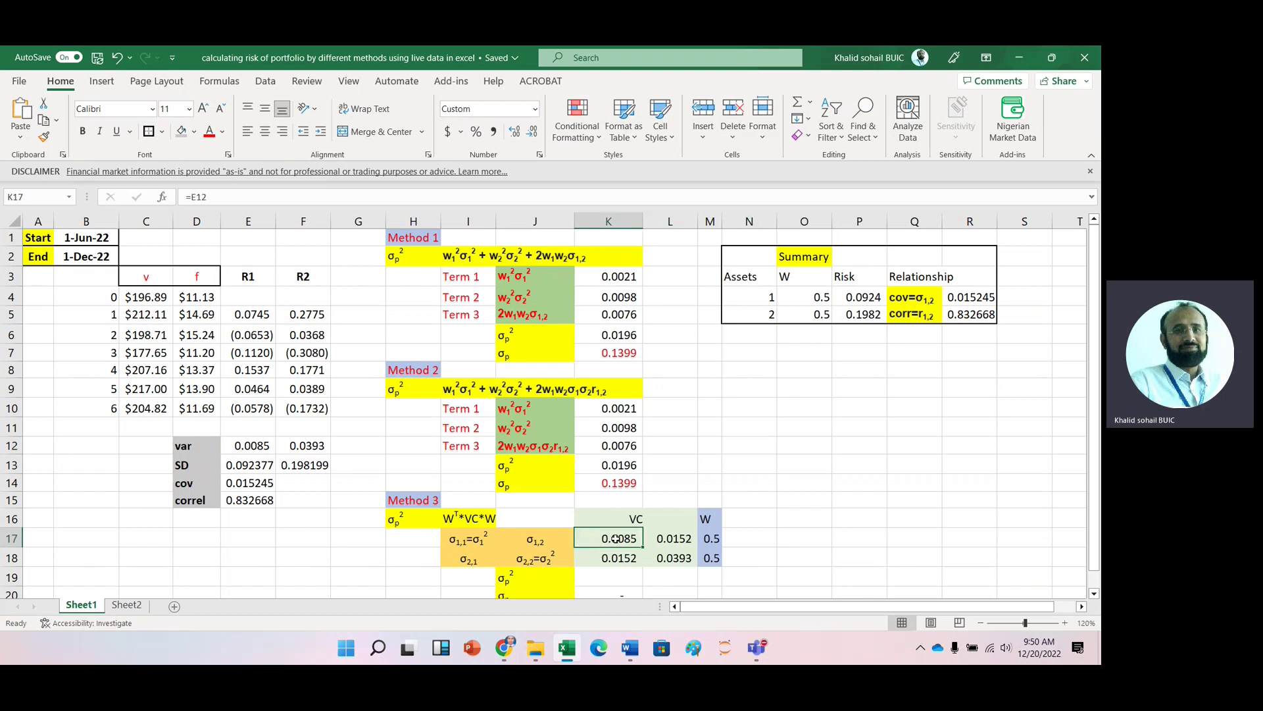
double_click(616, 538)
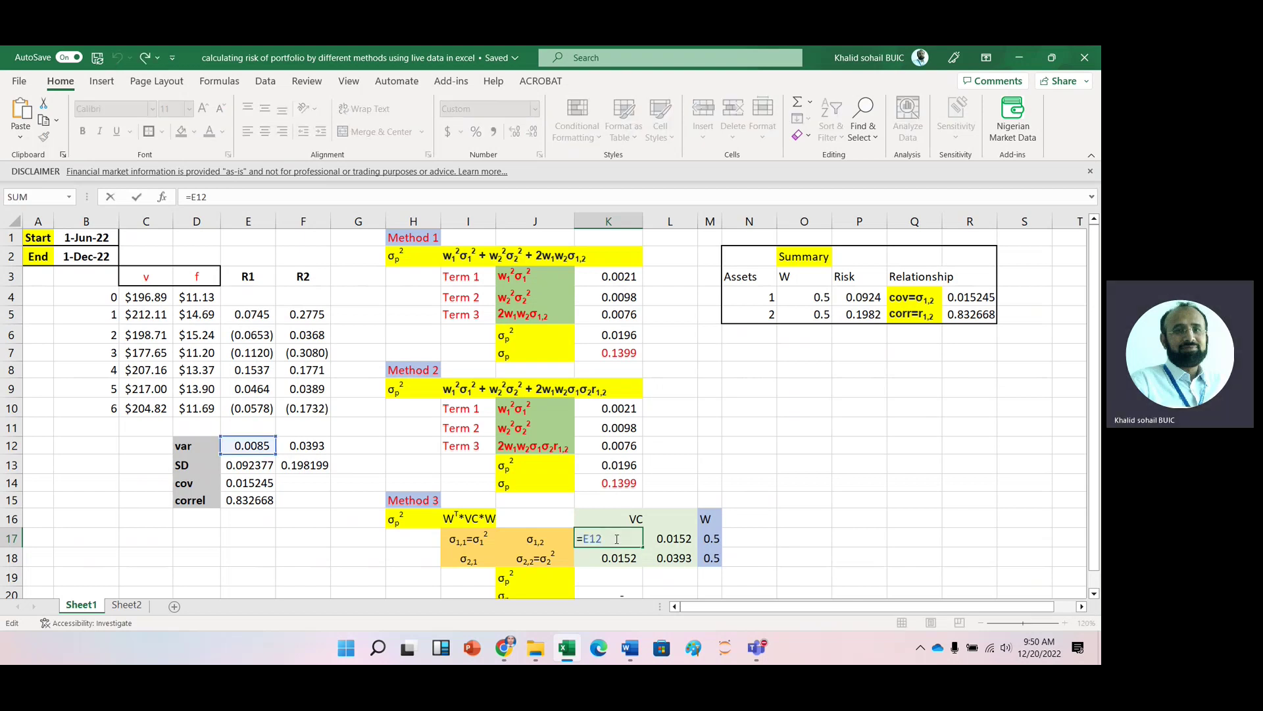
key(Escape)
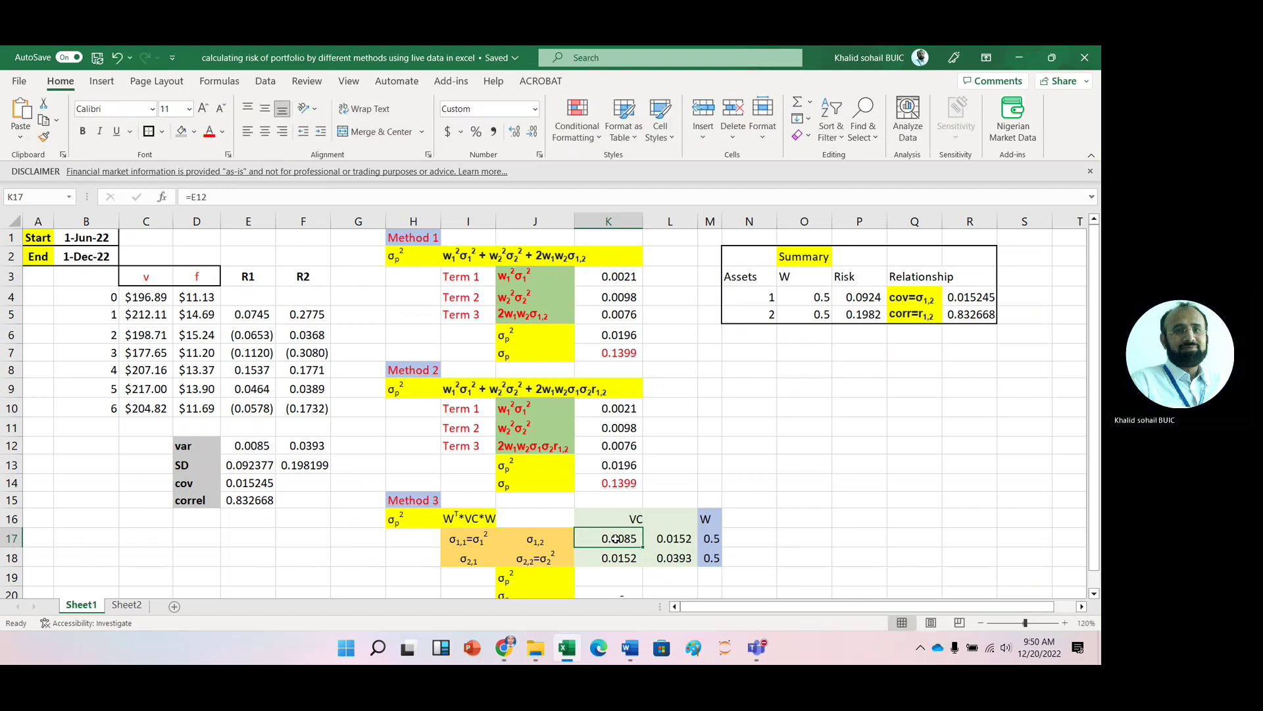
key(Right)
key(Down)
key(F2)
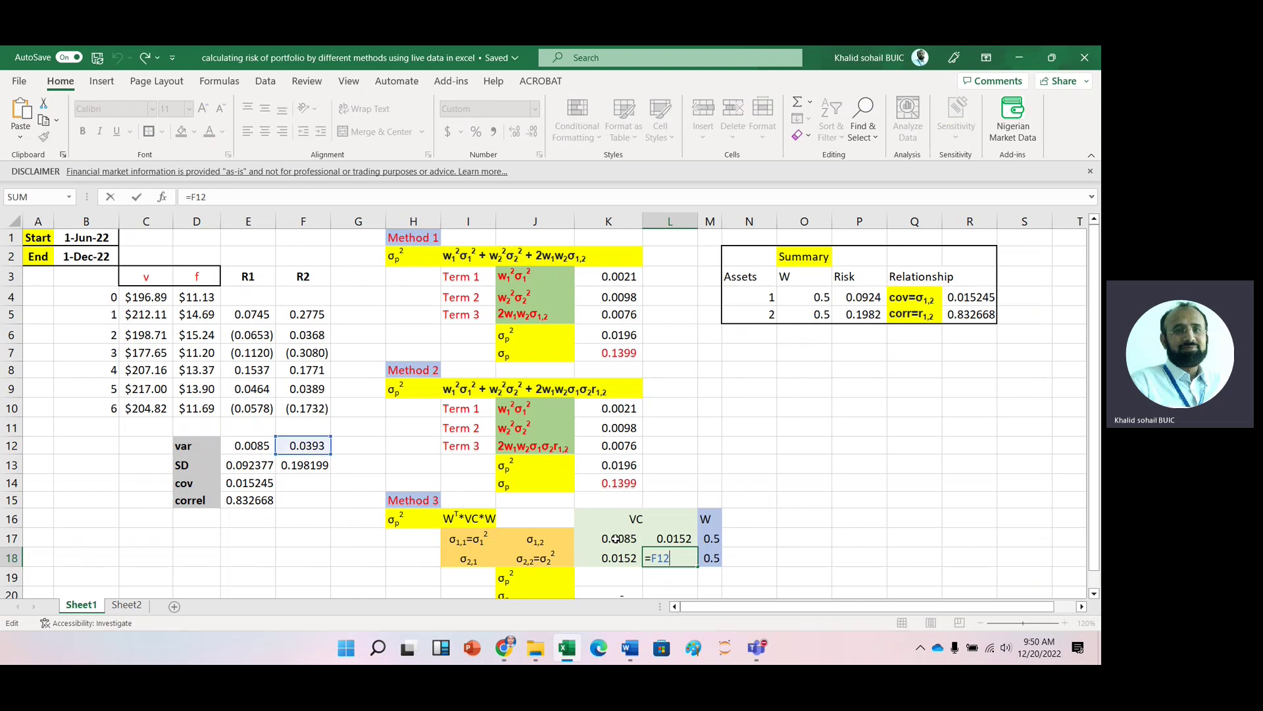
text(`)
key(Escape)
key(Up)
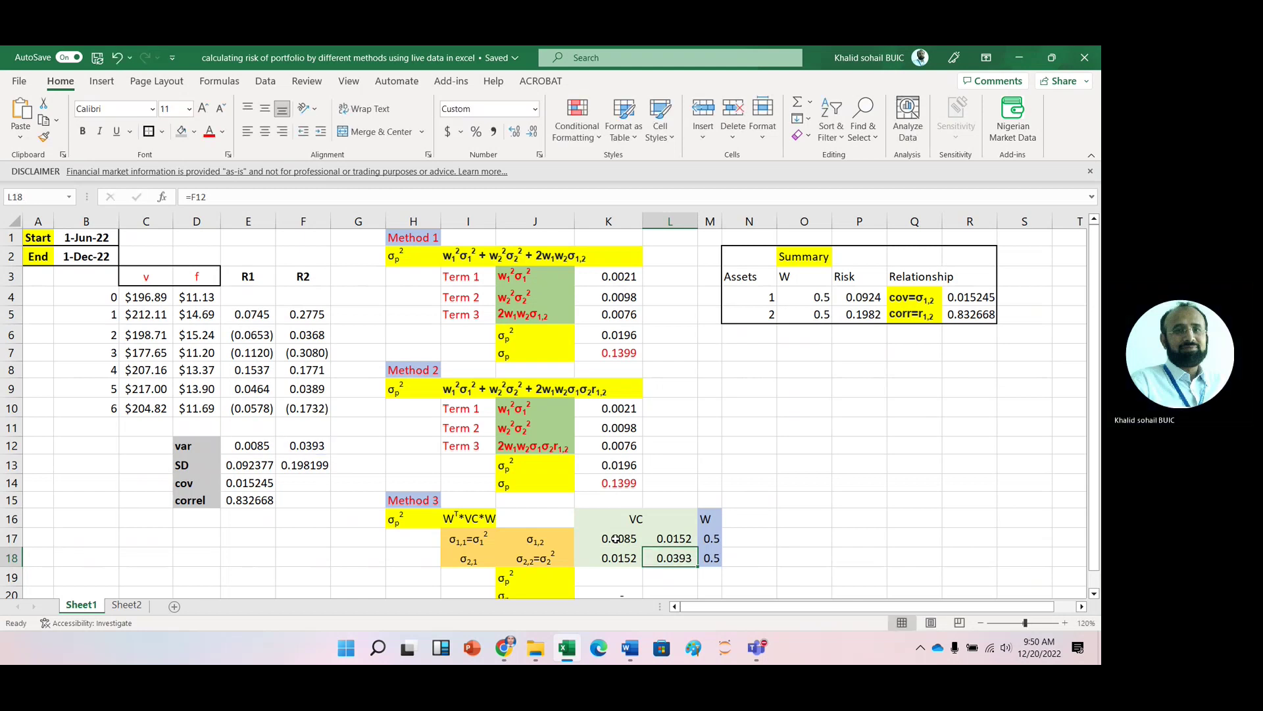
key(F2)
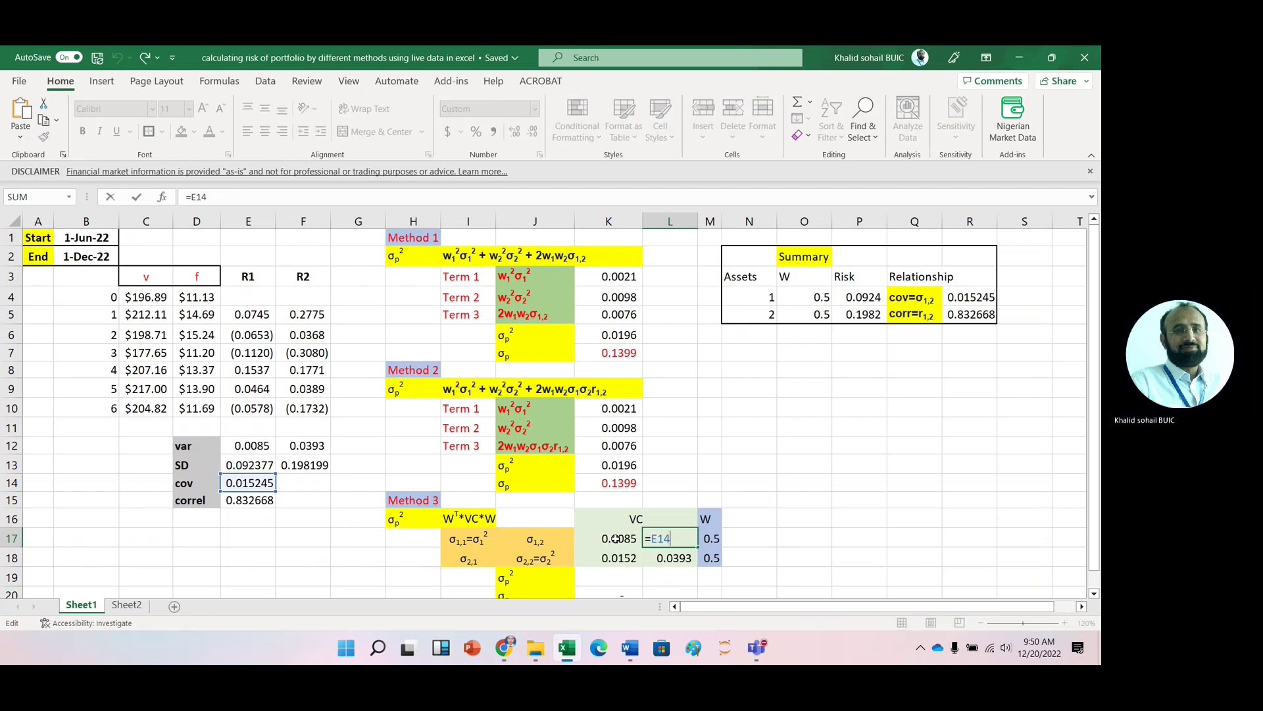
key(Return)
key(Left)
key(F2)
key(Escape)
Start Method 3's portfolio variance formula in K19 with two nested MMULT functions, using TRANSPOSE(M17:M18) as the inner first array
key(Down)
text(=)
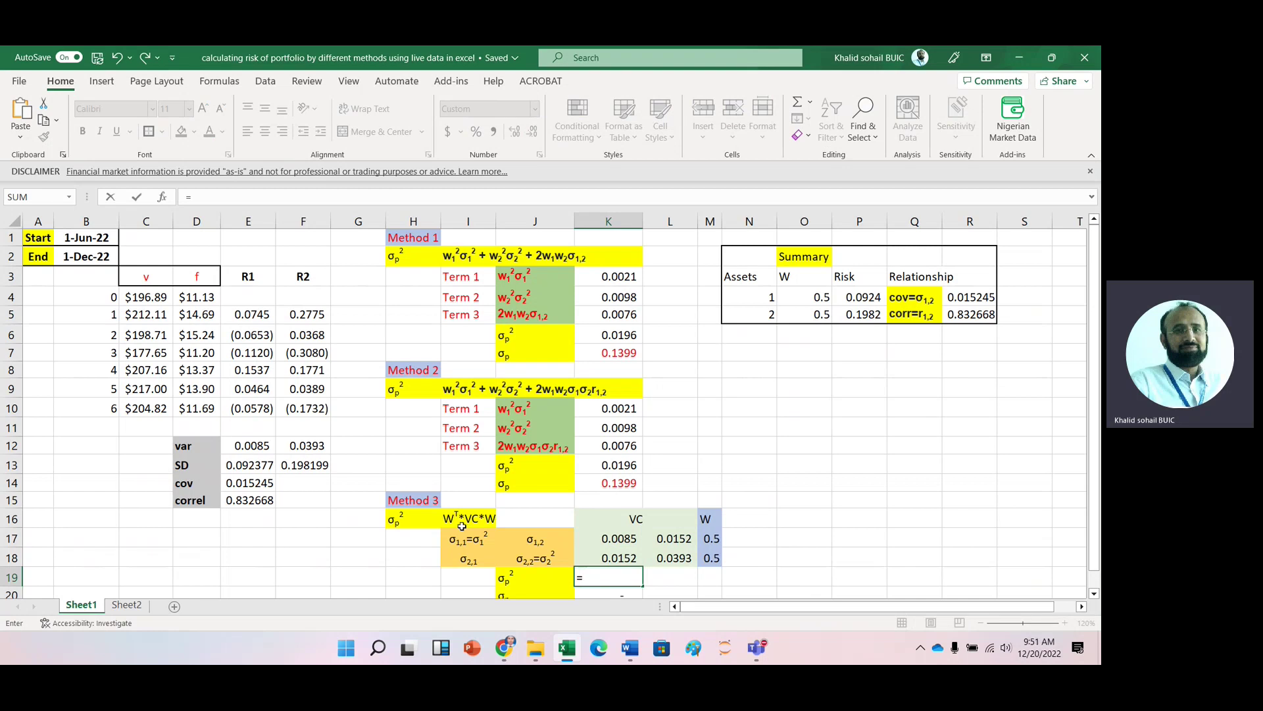
text(mm)
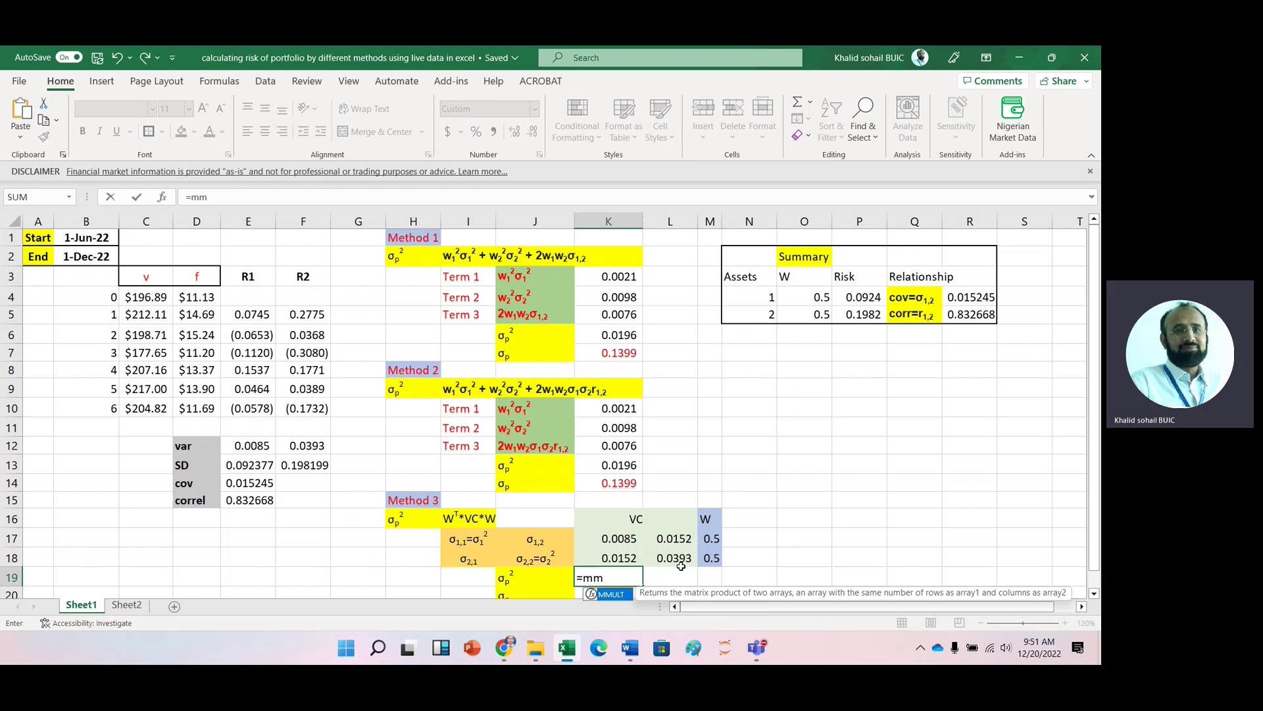
key(Tab)
text(mm)
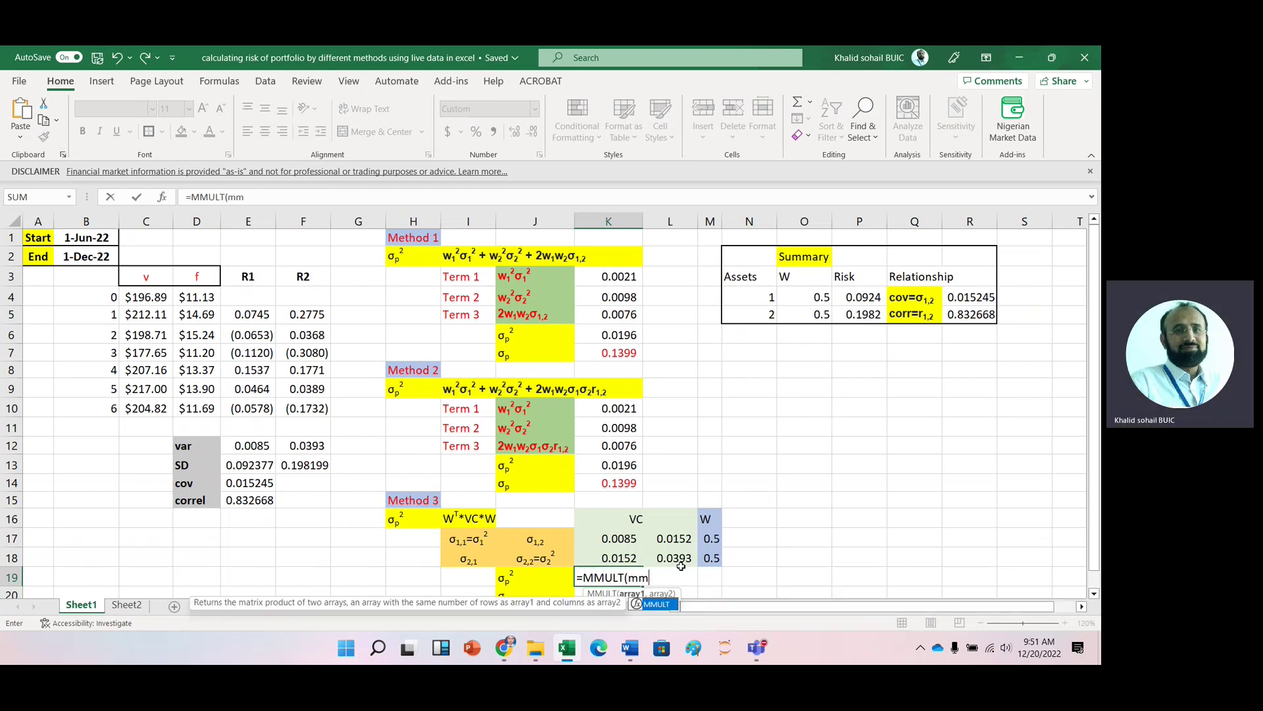
key(Tab)
text(tr)
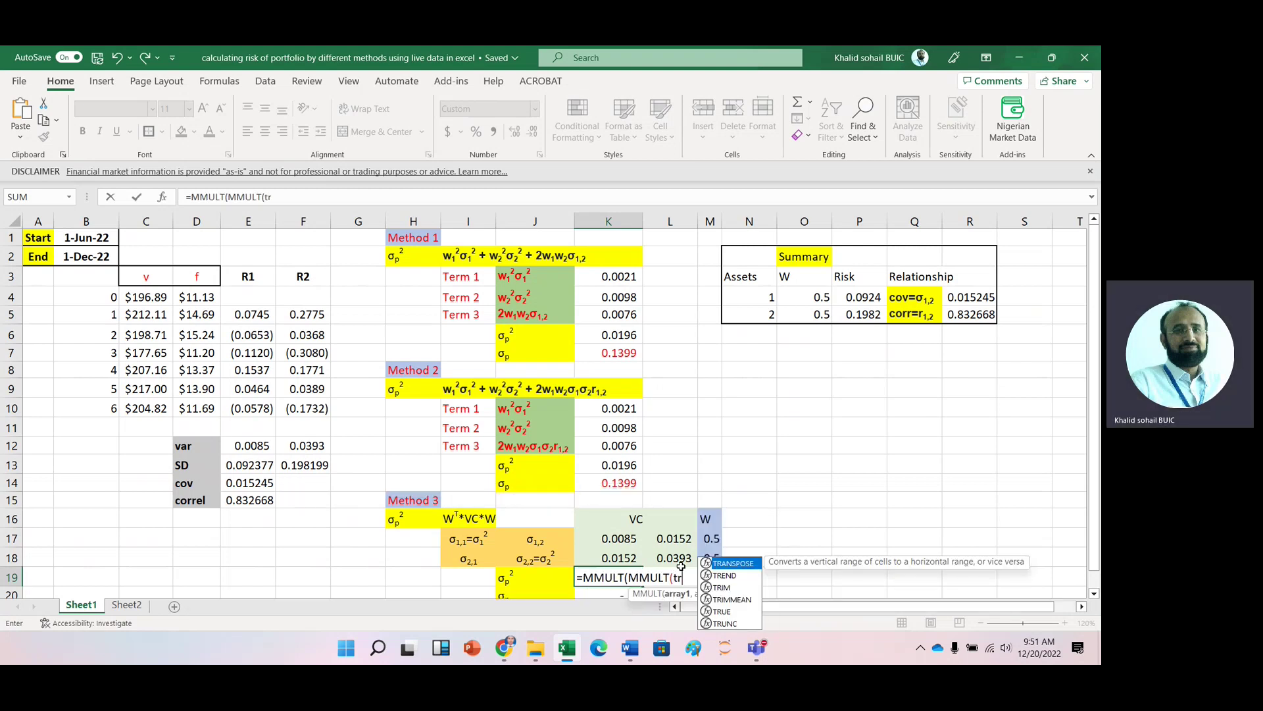
key(Tab)
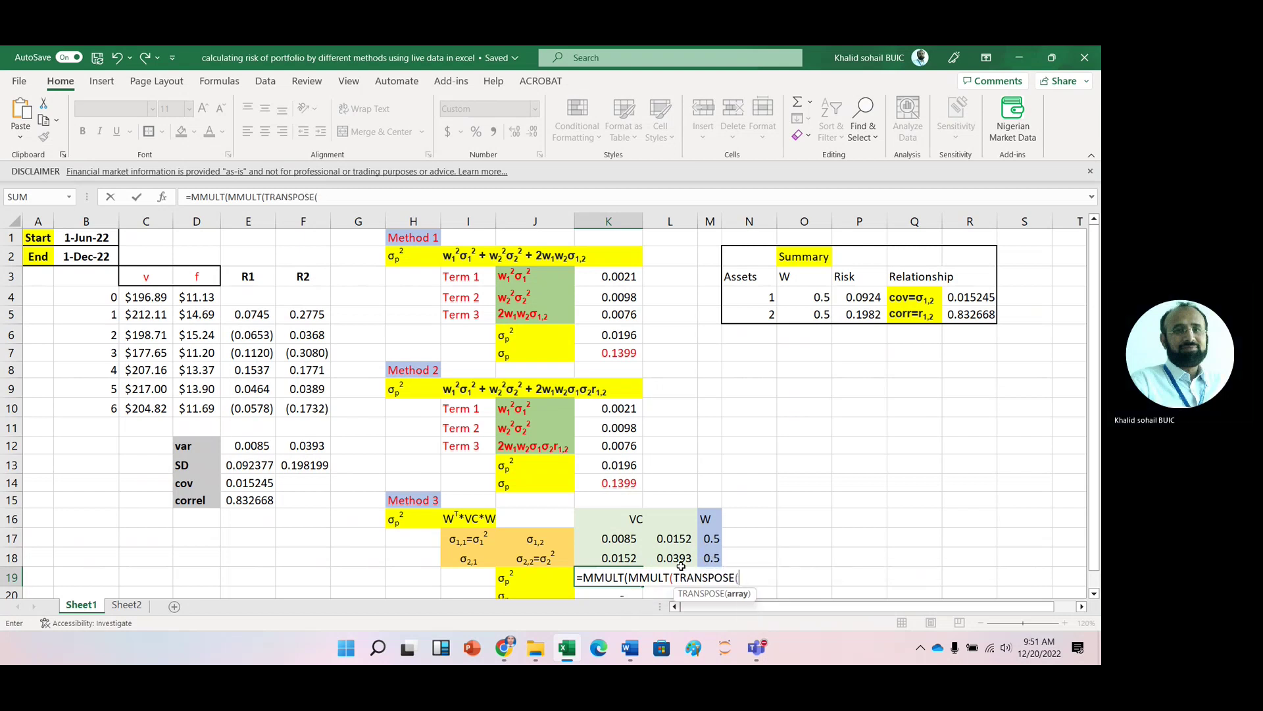
click(711, 538)
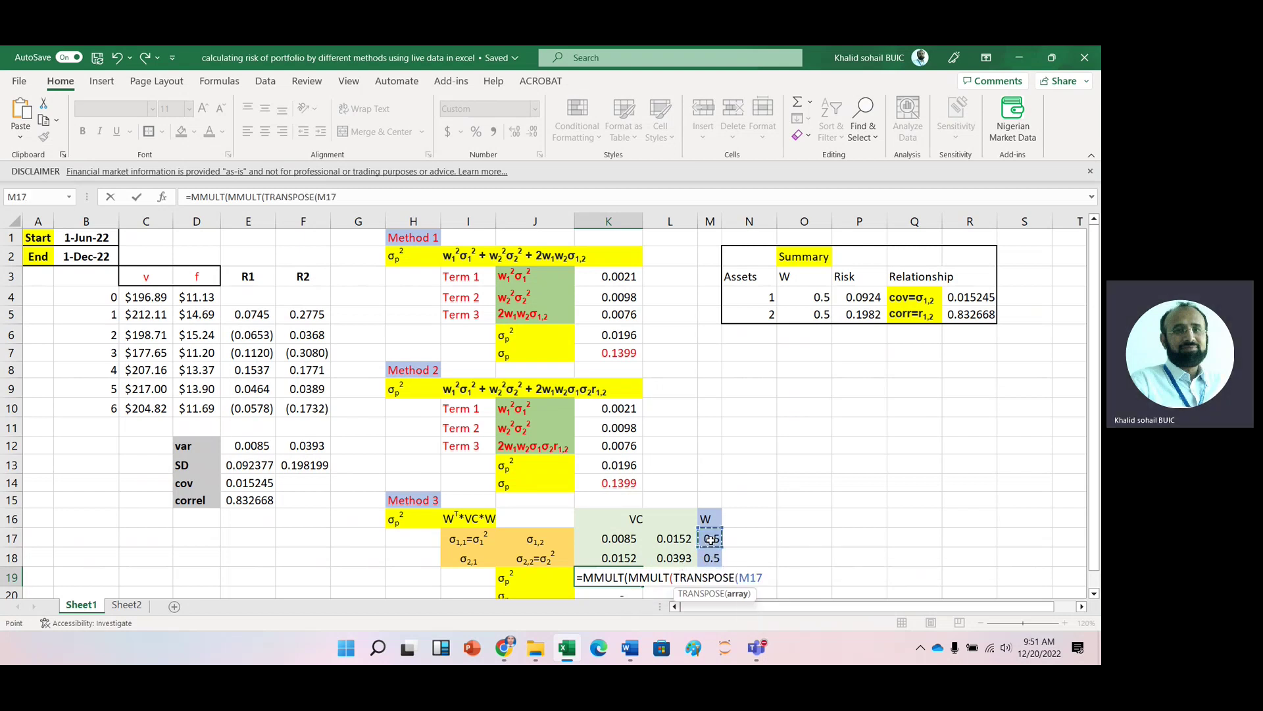
key(shift+Down)
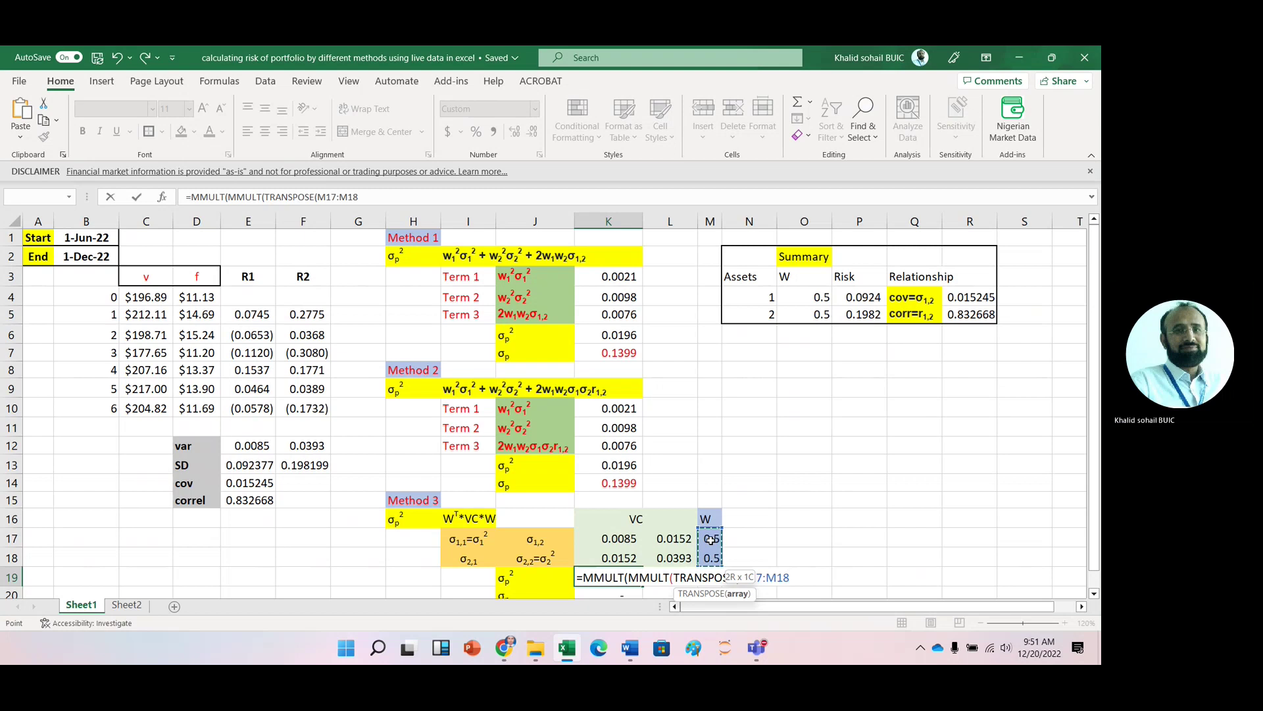
text())
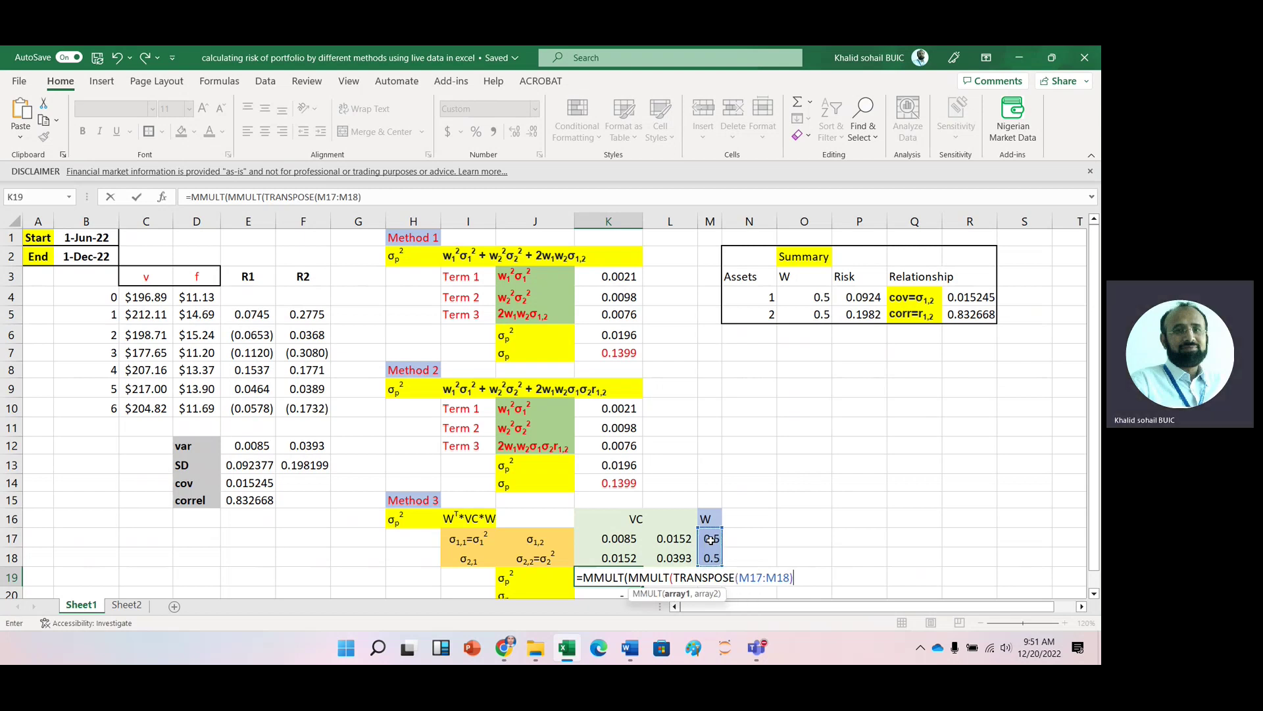
Complete K19 as the array formula =MMULT(MMULT(TRANSPOSE(M17:M18),K17:L18),M17:M18)
text(,)
click(614, 540)
key(shift+Right)
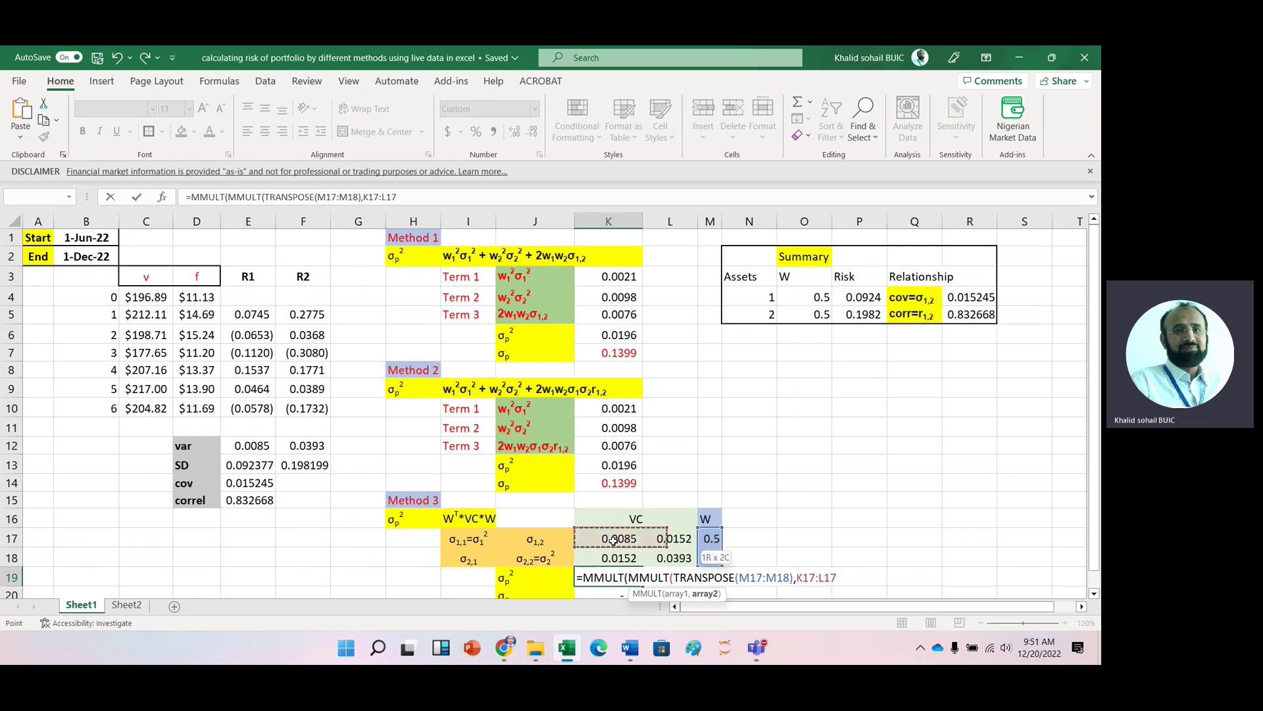
key(shift+Down)
text())
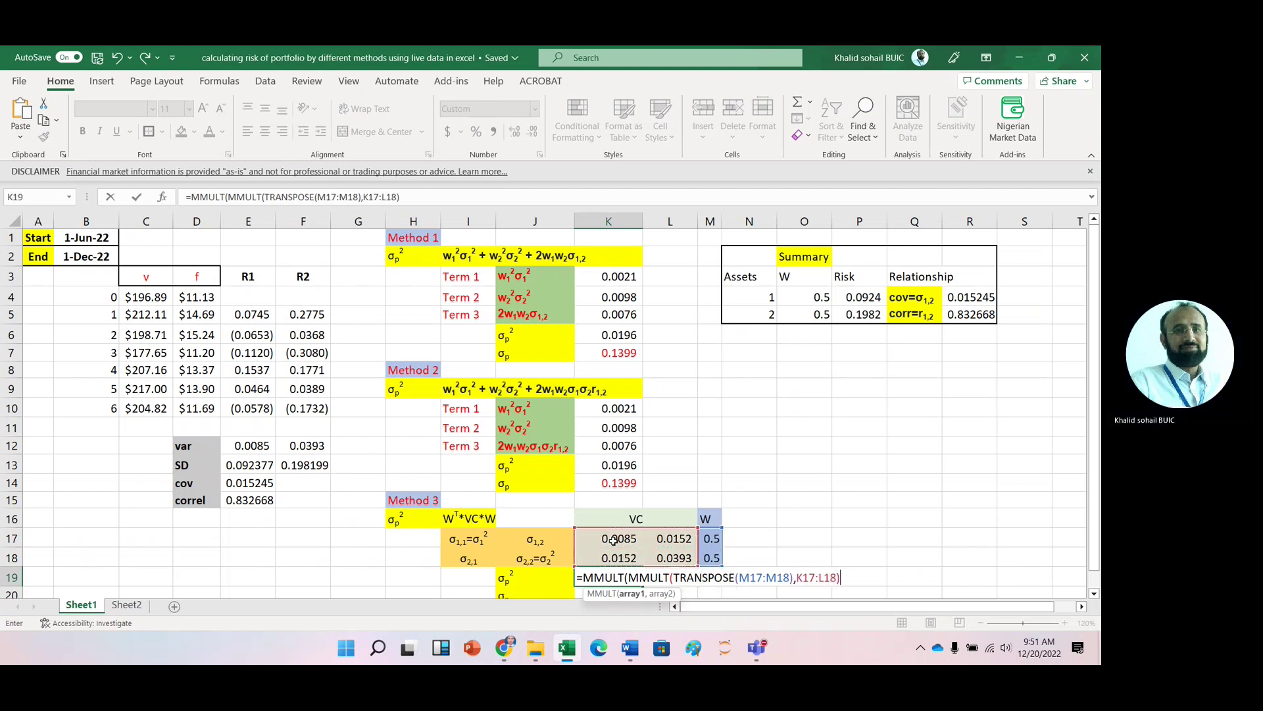
text(,)
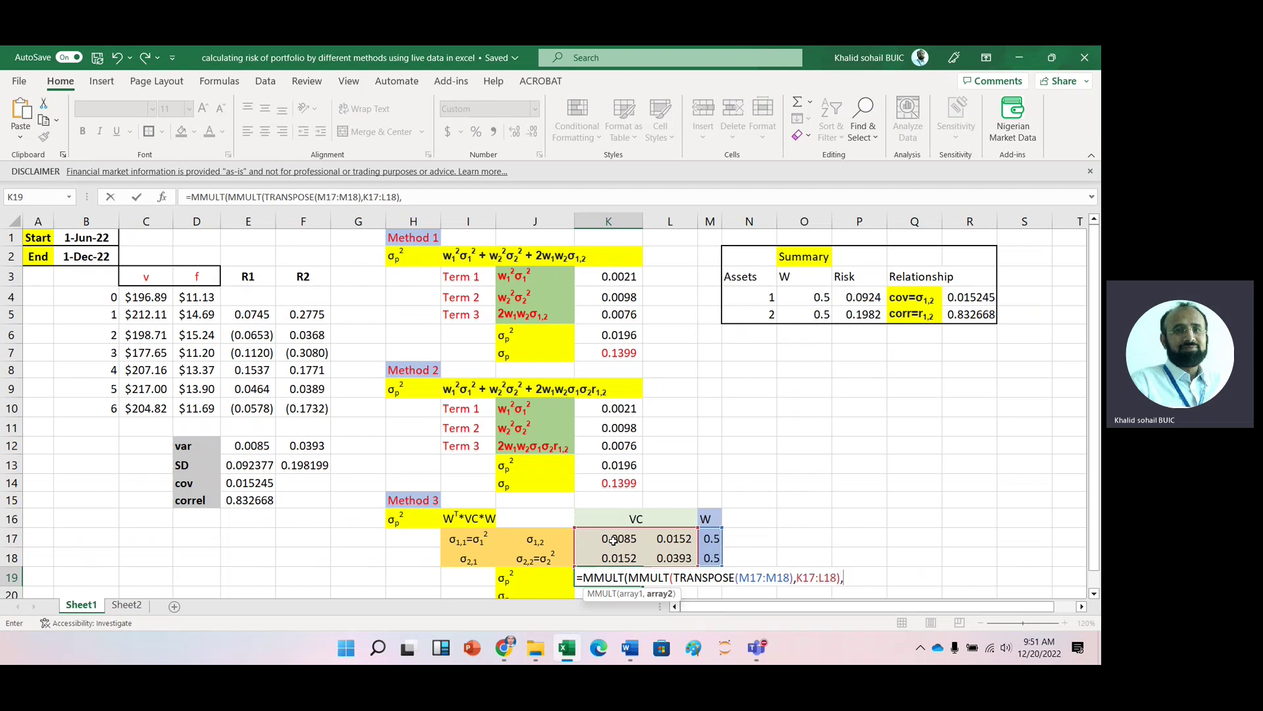
click(711, 538)
key(shift+Down)
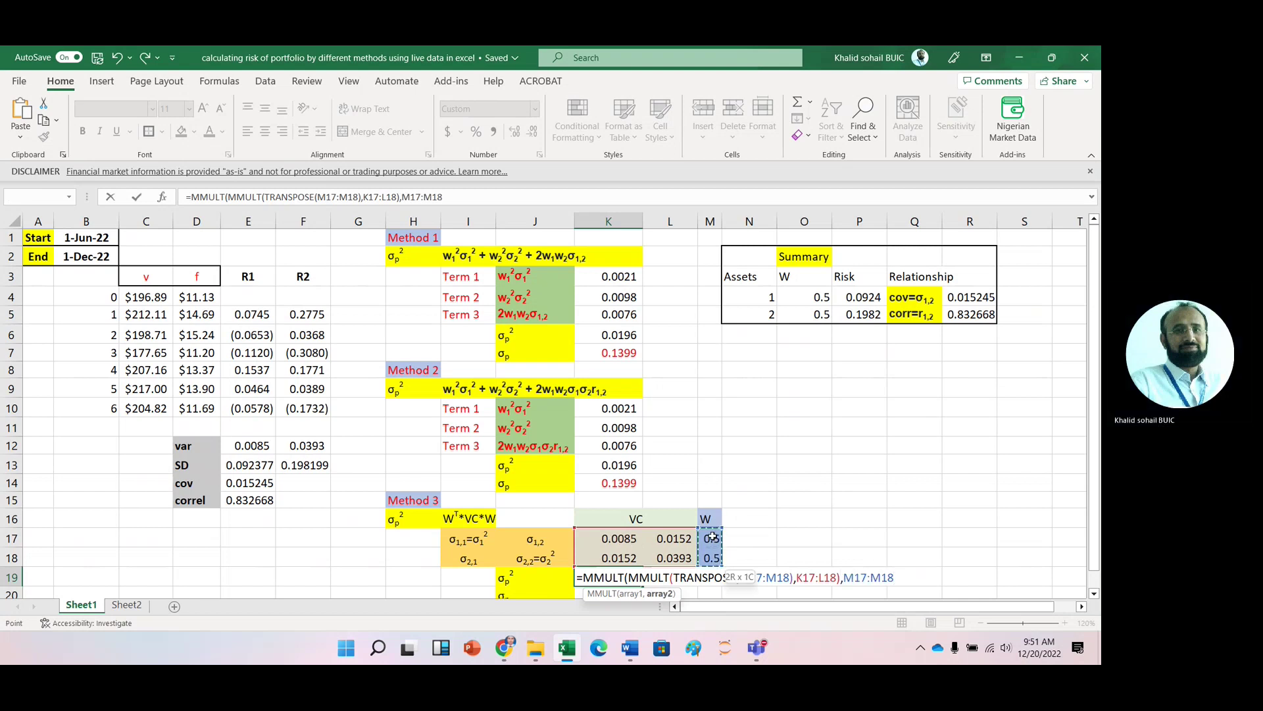
text())
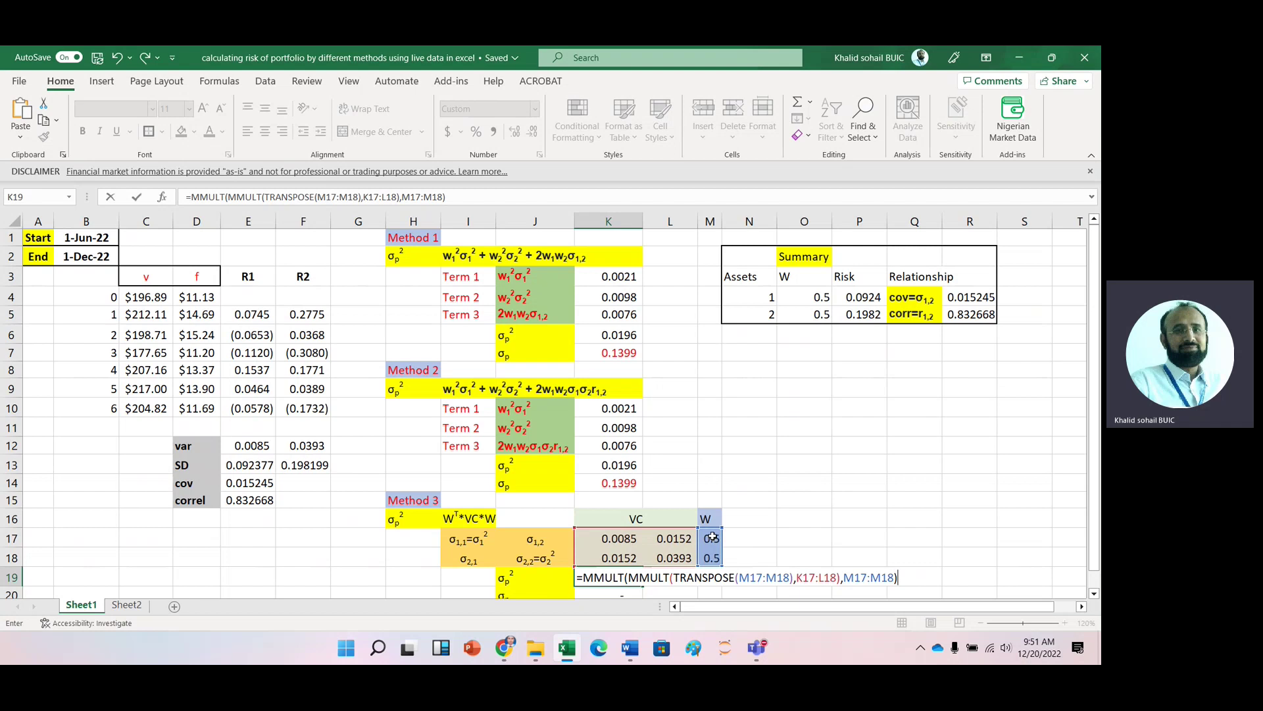
key(ctrl+shift+Return)
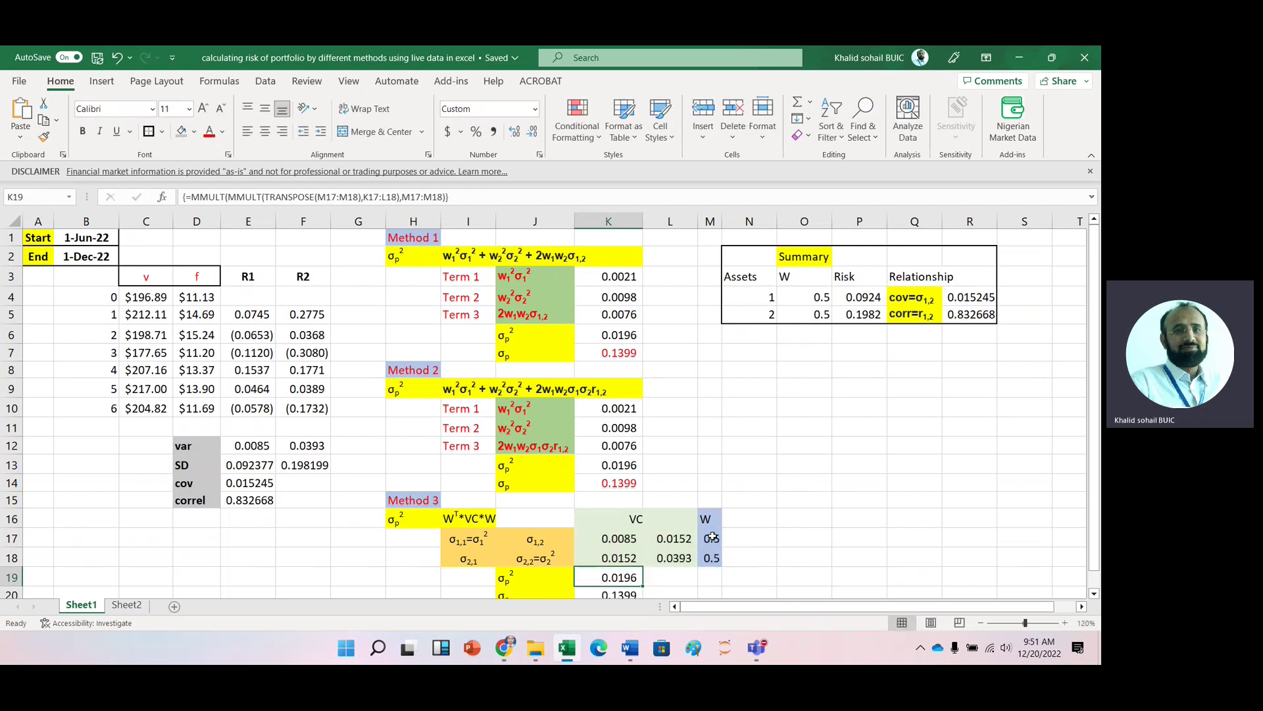
Color Method 3's portfolio standard deviation in K20 red, like the results of the other two methods
click(1089, 594)
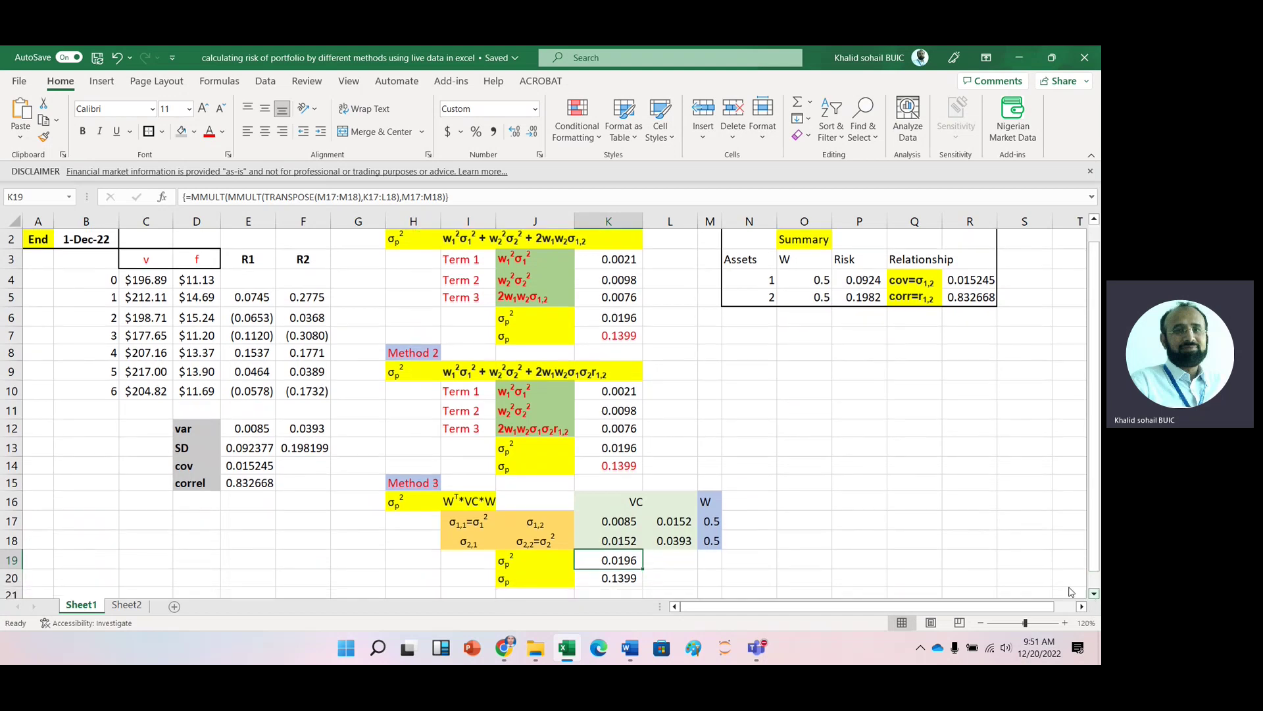
click(625, 336)
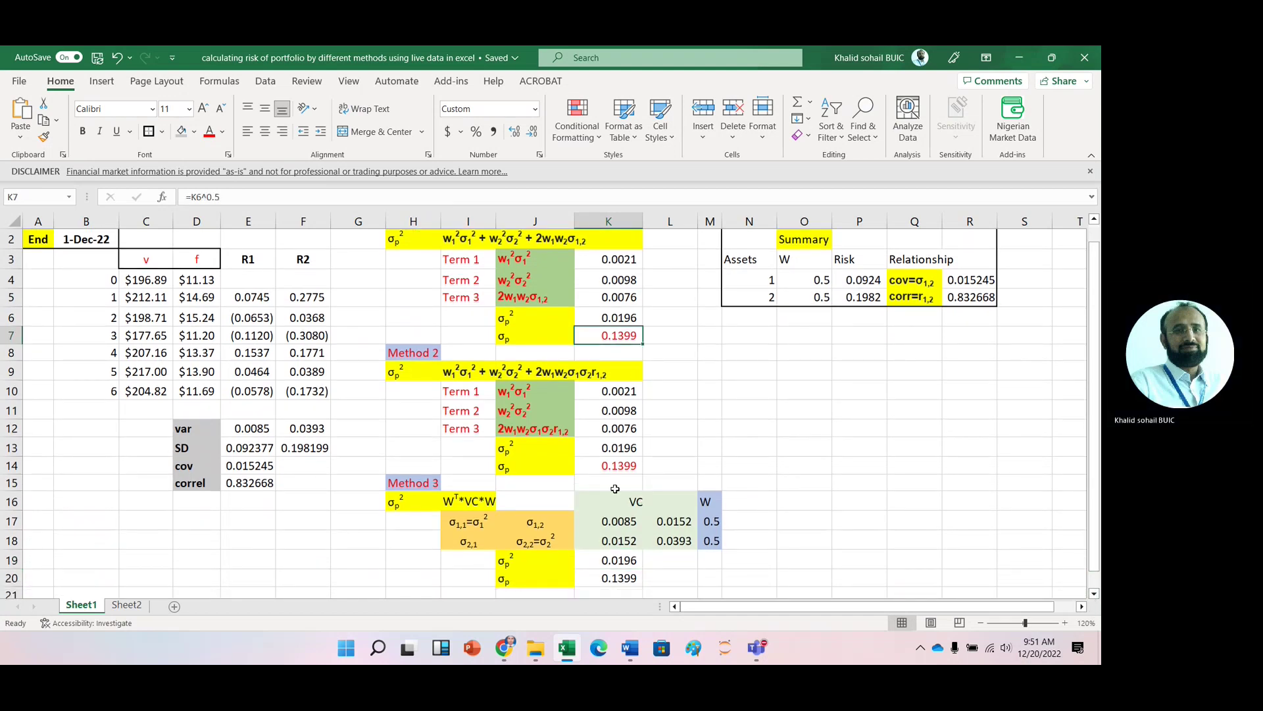
click(615, 579)
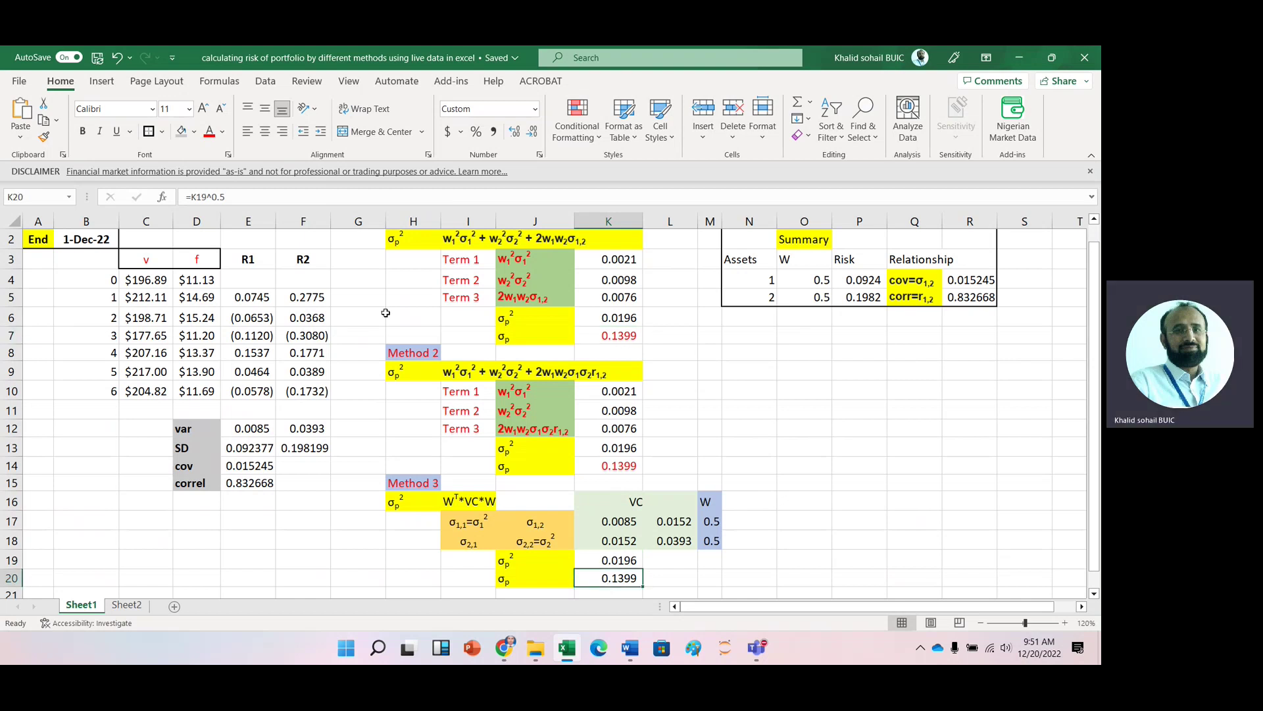
click(208, 133)
click(316, 535)
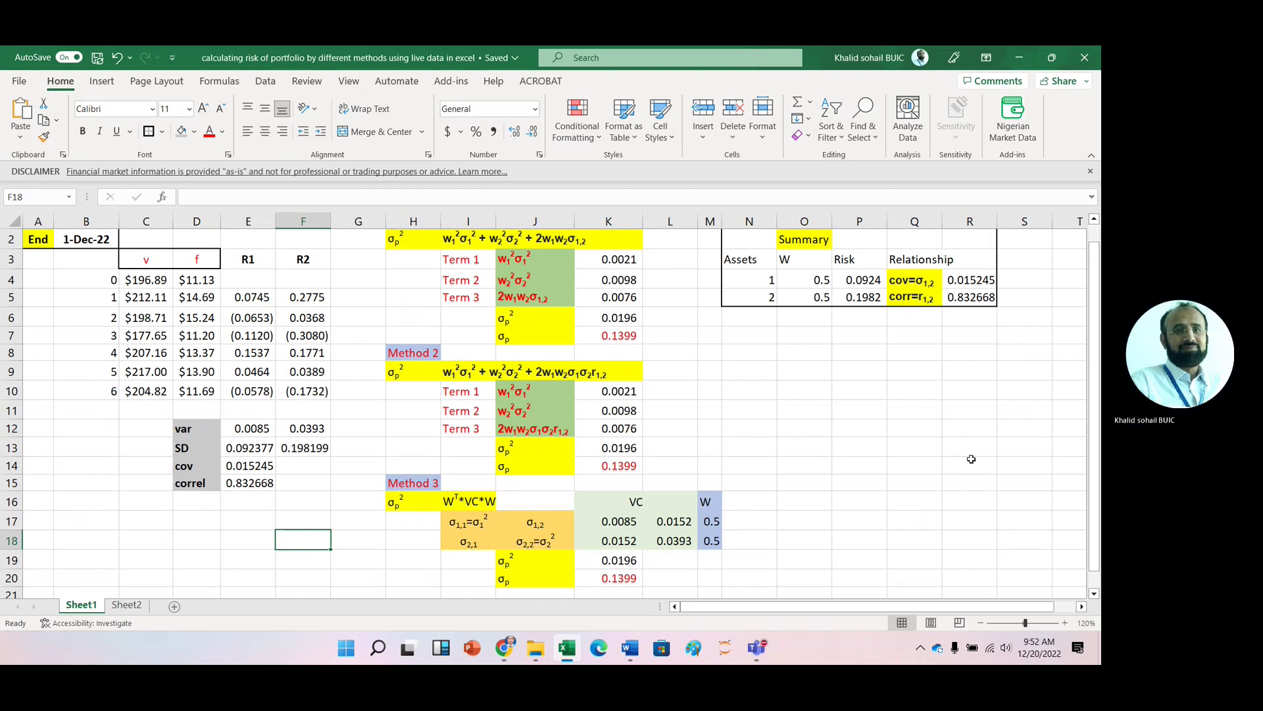
Switch to the Microsoft Teams meeting window and leave the meeting, confirming the exit
mouse_move(757, 652)
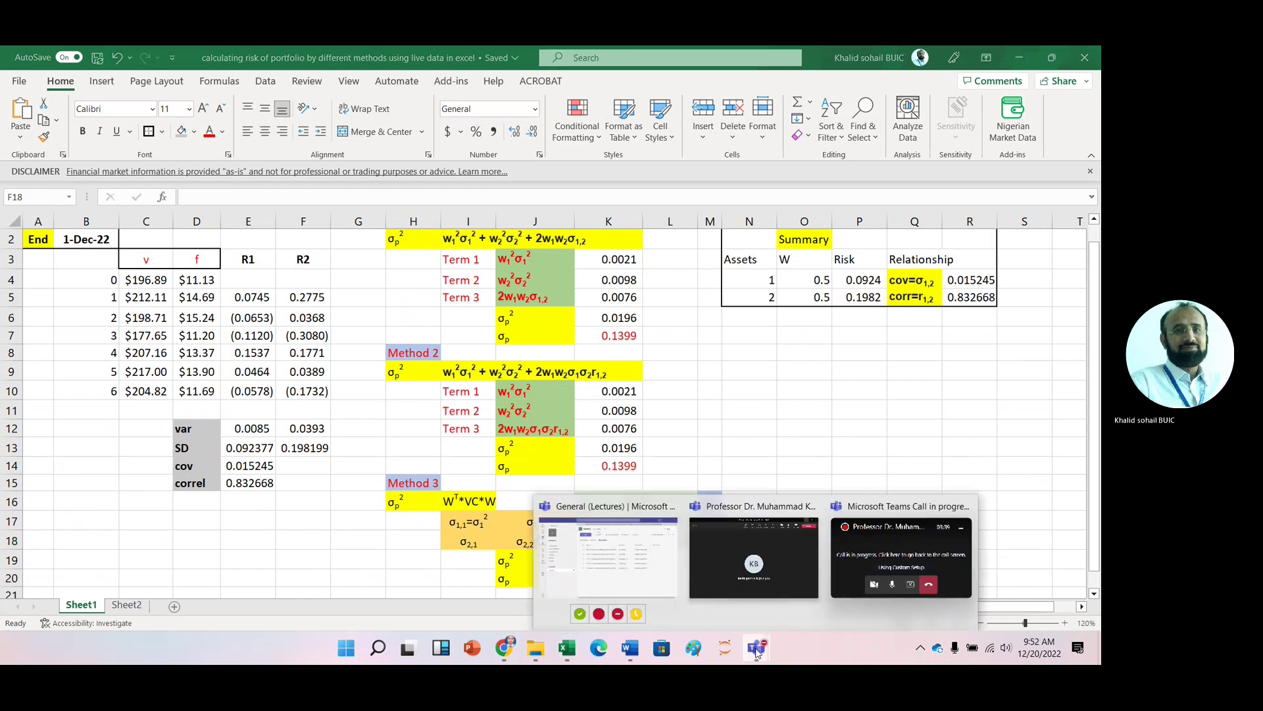
click(760, 570)
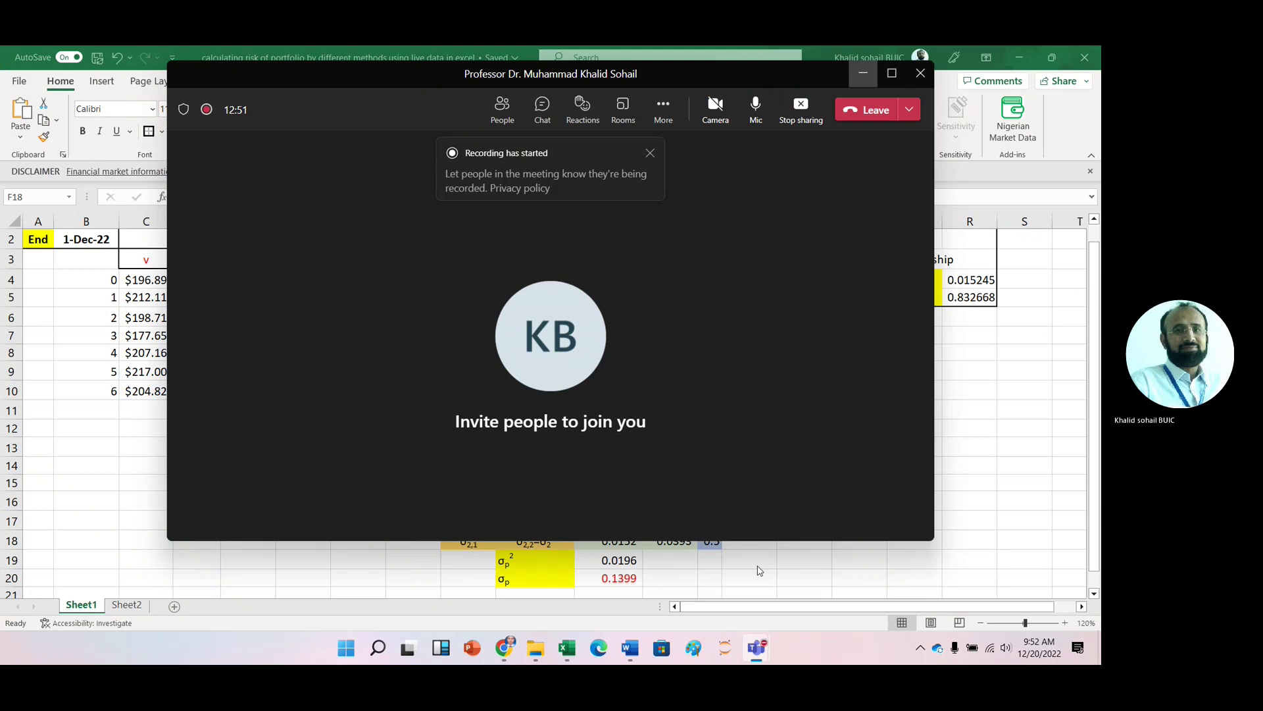
key(alt+F4)
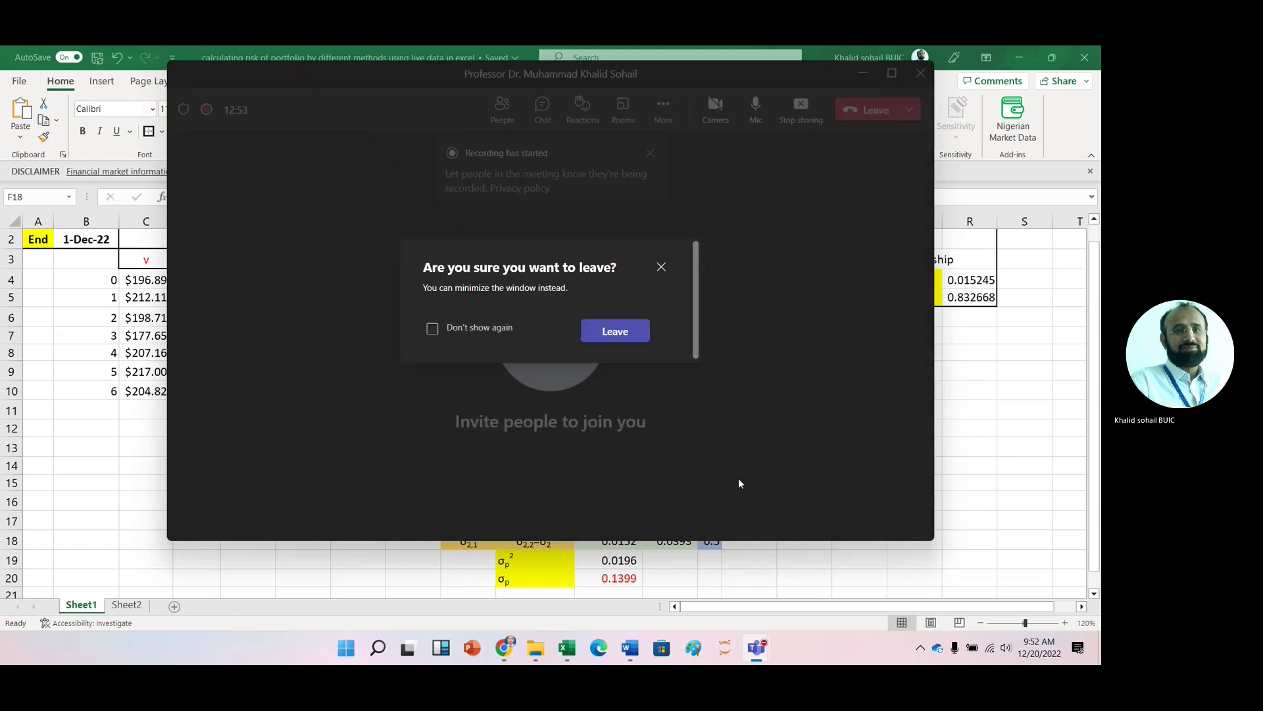
click(624, 334)
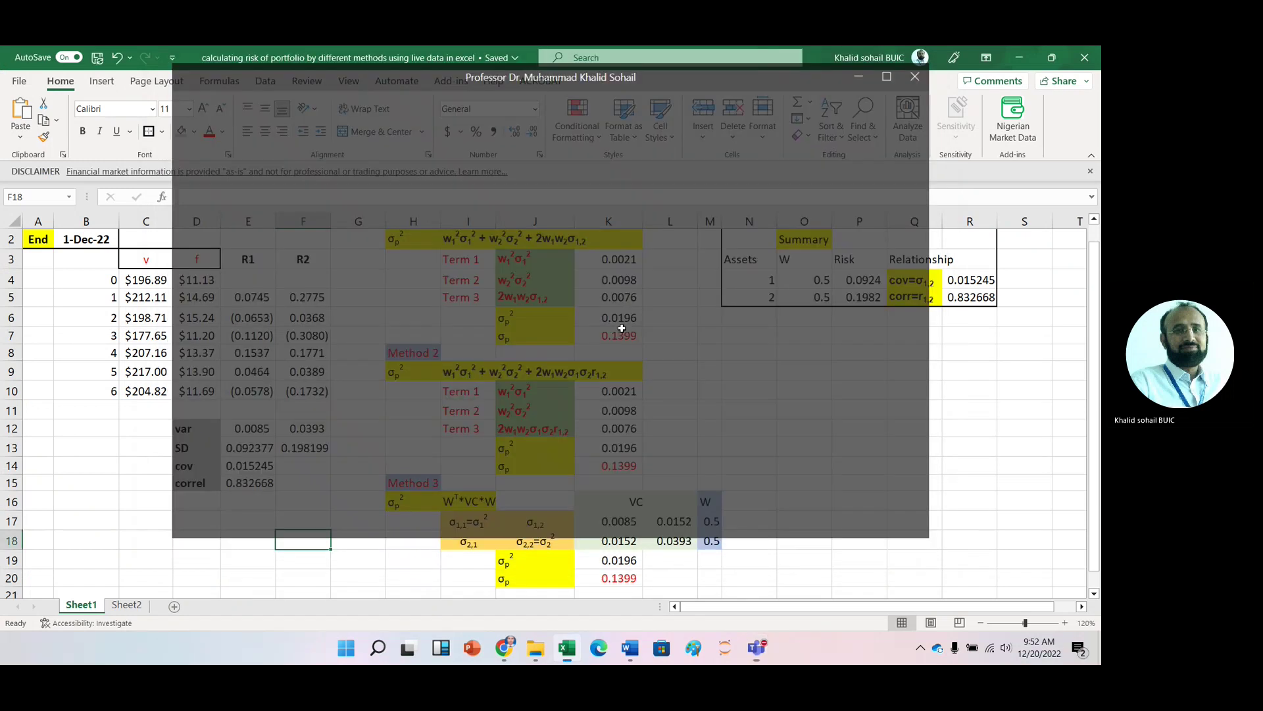